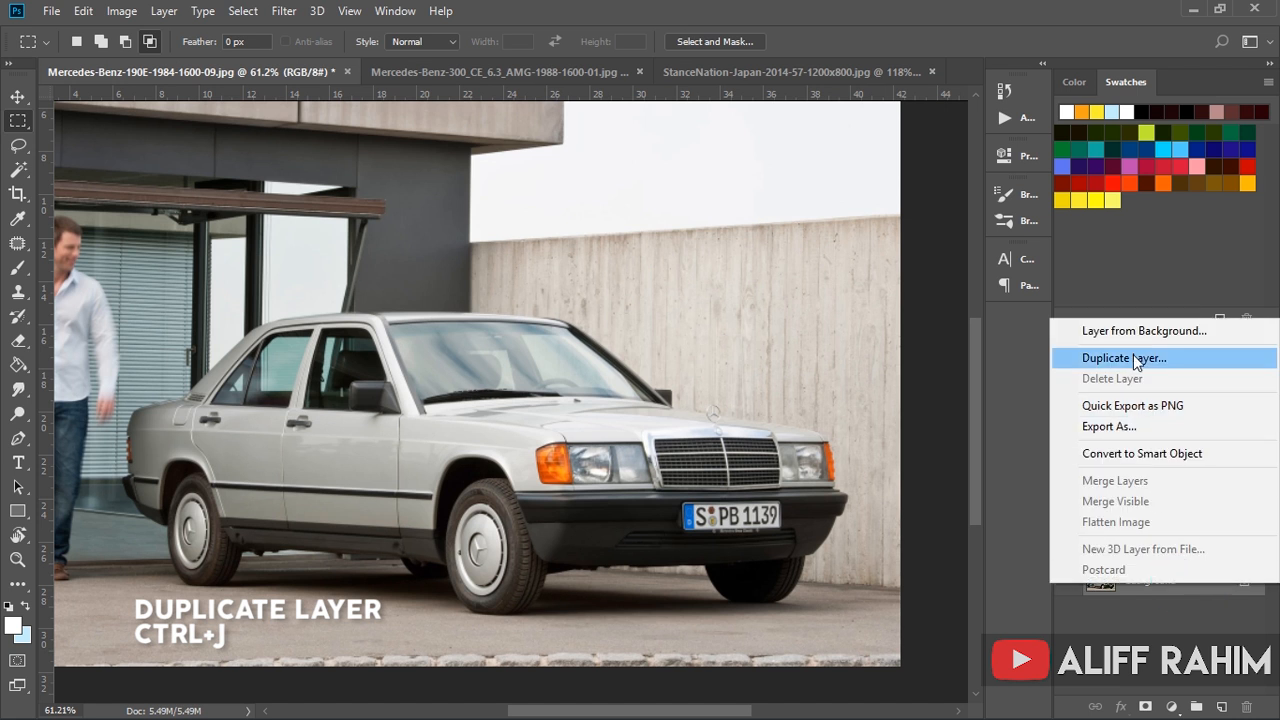
Step: Duplicate the Background layer as Background copy
left_click(1136, 359)
left_click(798, 207)
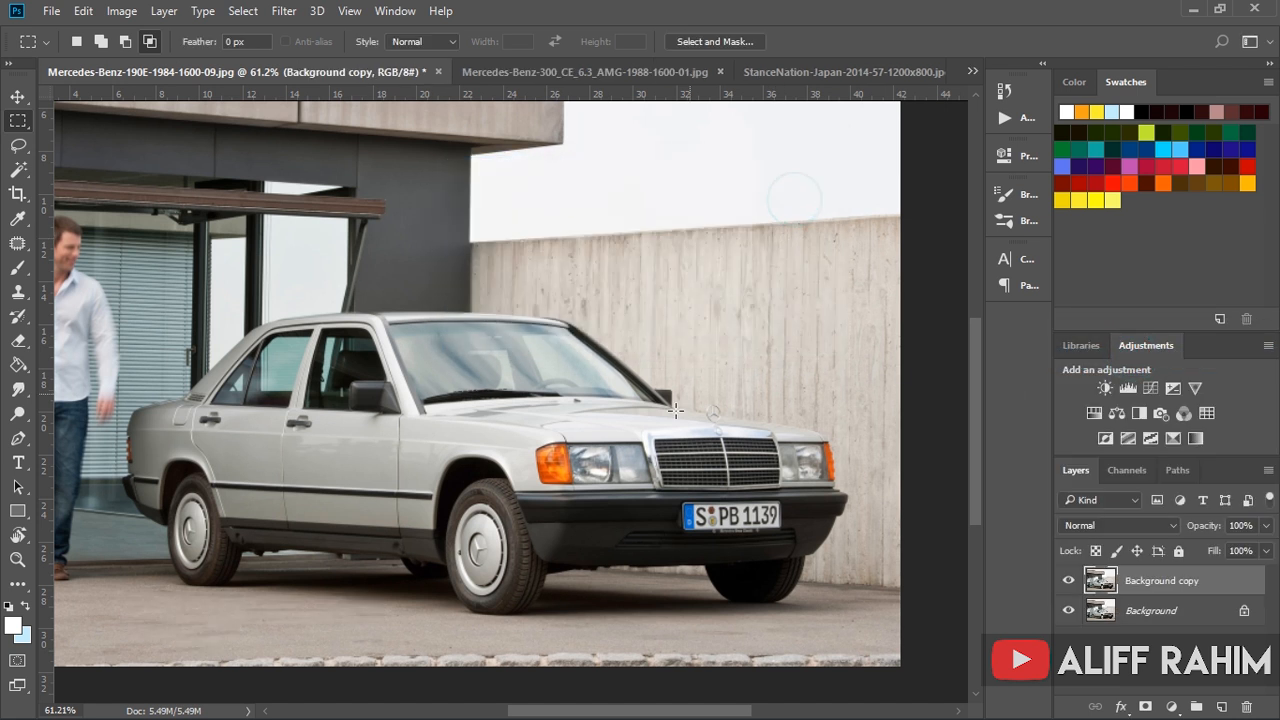
Step: Start a Pen tool path along the underside of the silver car's front bumper and up into the front wheel arch
key("p")
scroll(840, 480, "up", 10)
left_click(954, 517)
mouse_move(435, 551)
left_mouse_down()
mouse_move(208, 545)
mouse_move(365, 595)
left_mouse_up()
scroll(286, 560, "up", 2)
left_click_drag(304, 534, 600, 540)
left_click_drag(438, 315, 322, 301)
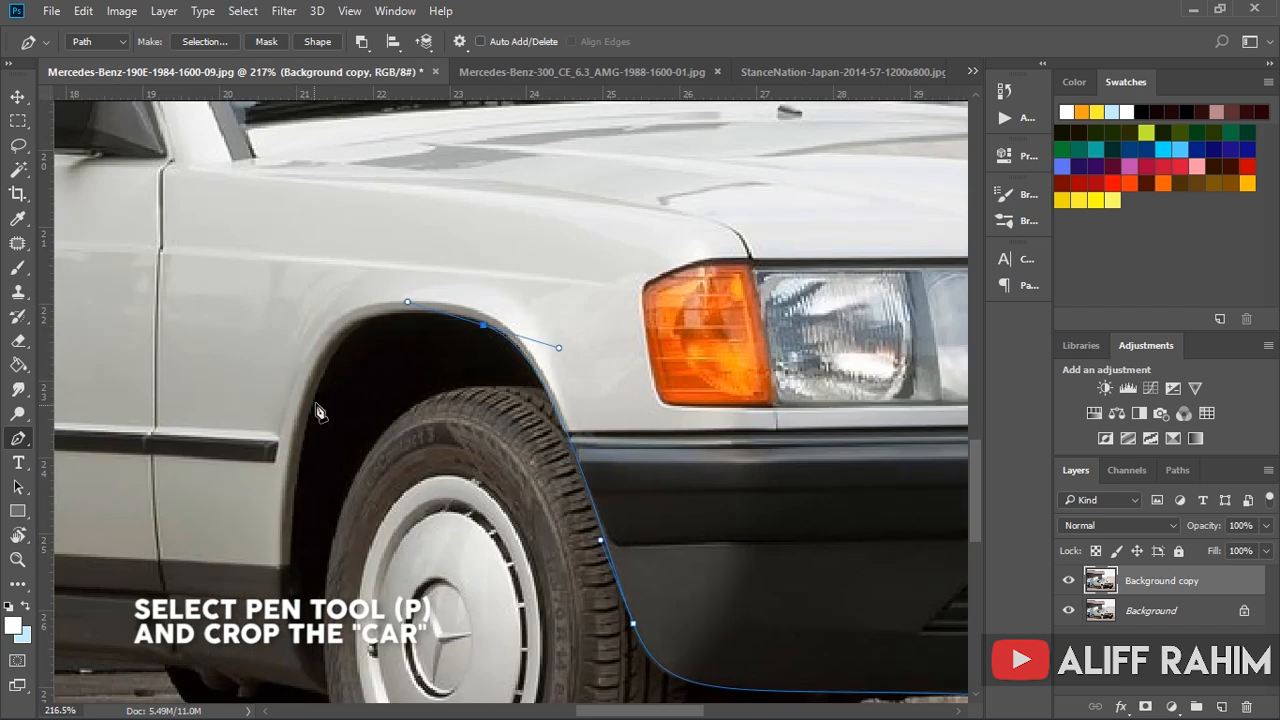
Step: Continue the path down the rear side of the front wheel arch and along the lower edge of the door sill
left_click_drag(318, 476, 396, 314)
left_click(378, 465)
left_click(397, 529)
left_click_drag(397, 529, 637, 523)
left_click_drag(413, 486, 682, 471)
left_click(334, 479)
left_click(329, 451)
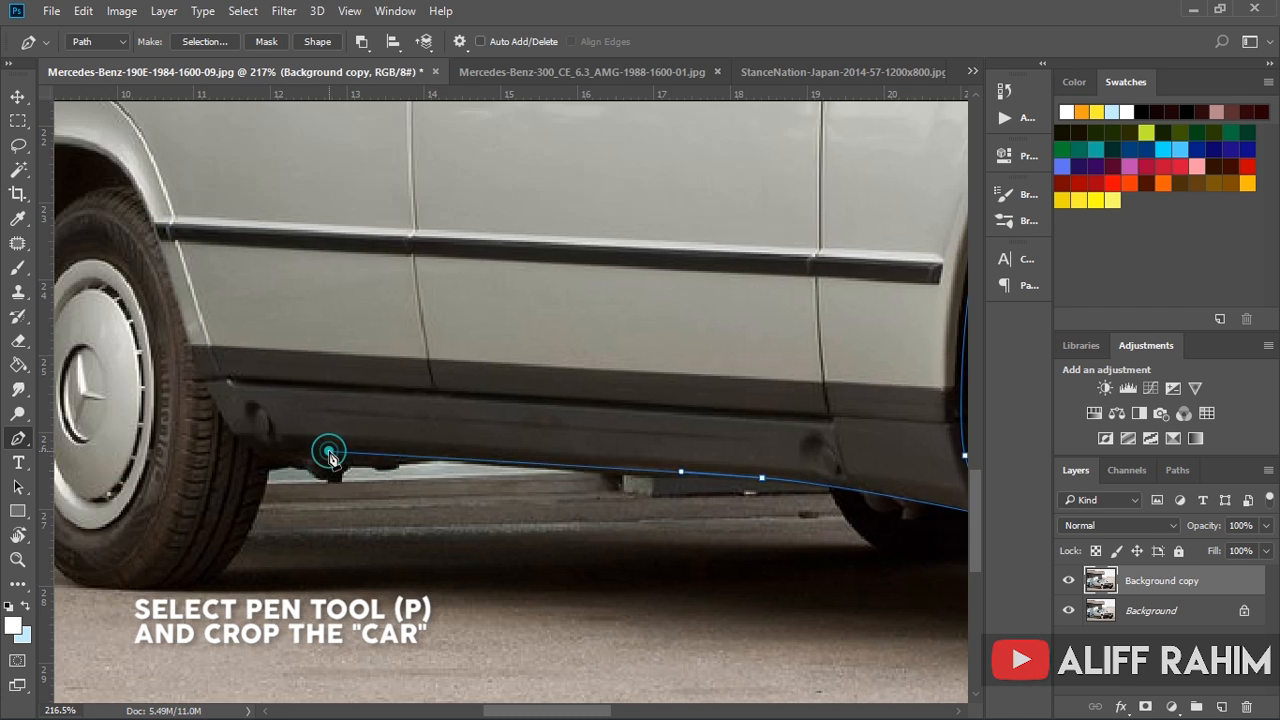
Step: Trace the path around the rear wheel arch down to the lower edge behind the rear wheel
left_click(175, 307)
left_click_drag(175, 307, 522, 421)
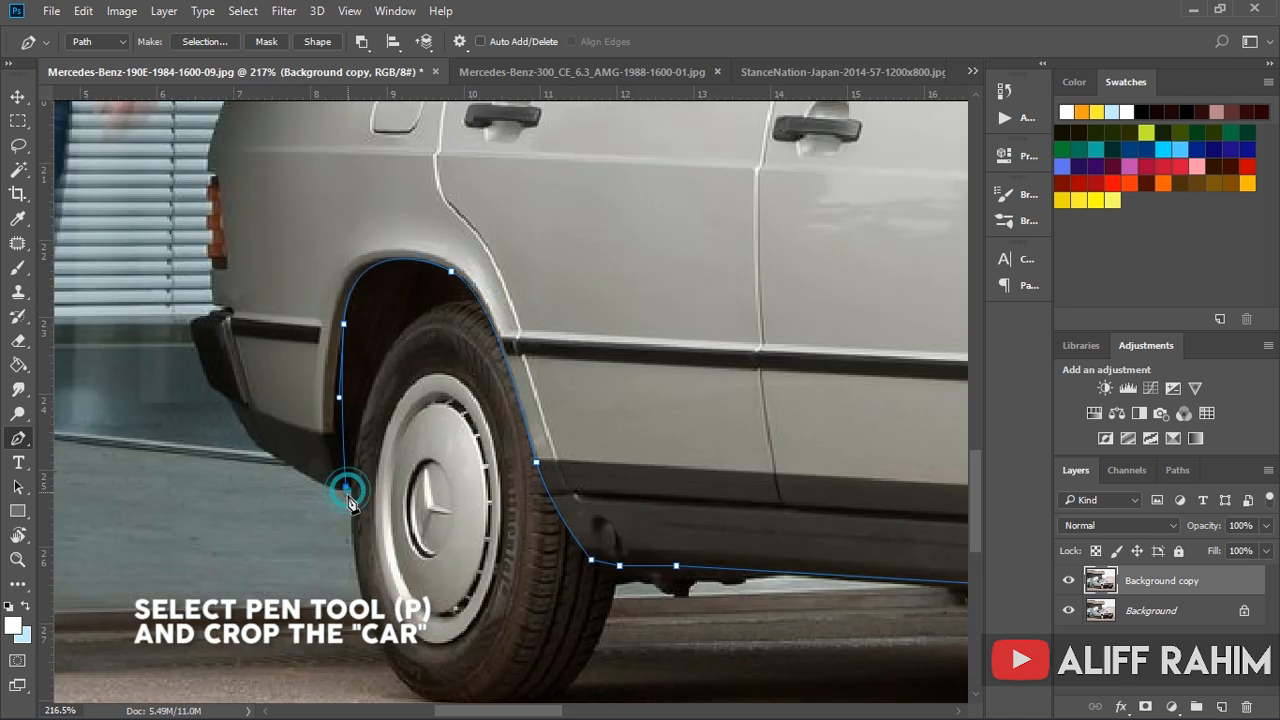
scroll(348, 498, "down", 5)
scroll(348, 498, "up", 7)
left_click_drag(348, 498, 361, 450)
Step: Extend the path outside the photo's edges, enclosing the car body and everything above the wheels
scroll(395, 630, "down", 5)
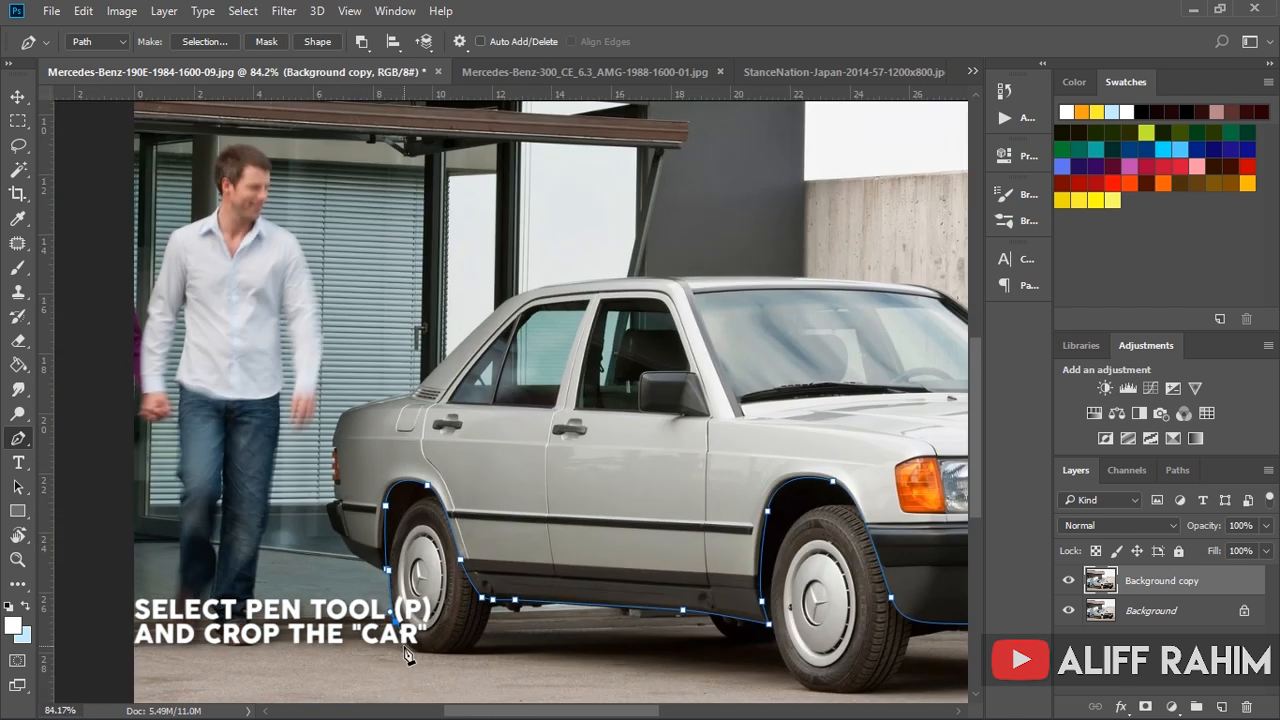
left_click(115, 670)
scroll(115, 670, "down", 3)
left_click(167, 136)
left_click(860, 137)
left_click(836, 572)
Step: Convert the path into a selection and invert it so the car body and upper background are selected
right_click(511, 240)
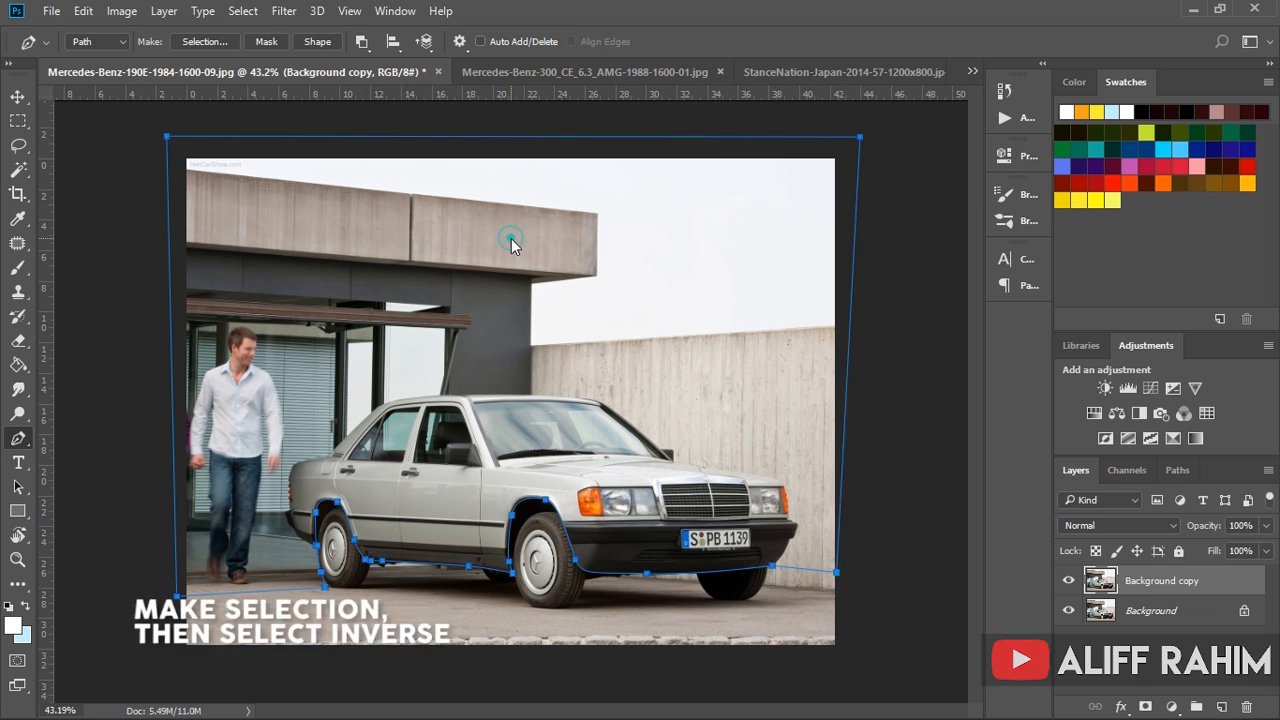
left_click(563, 327)
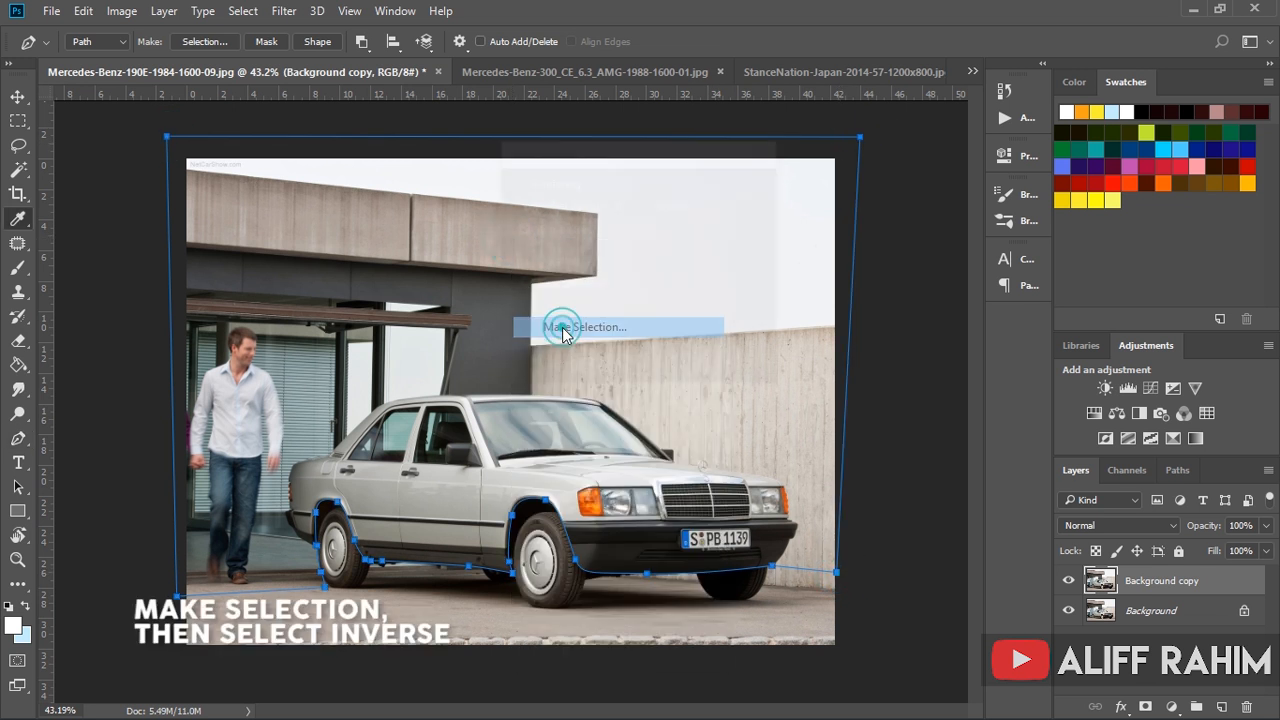
left_click(756, 198)
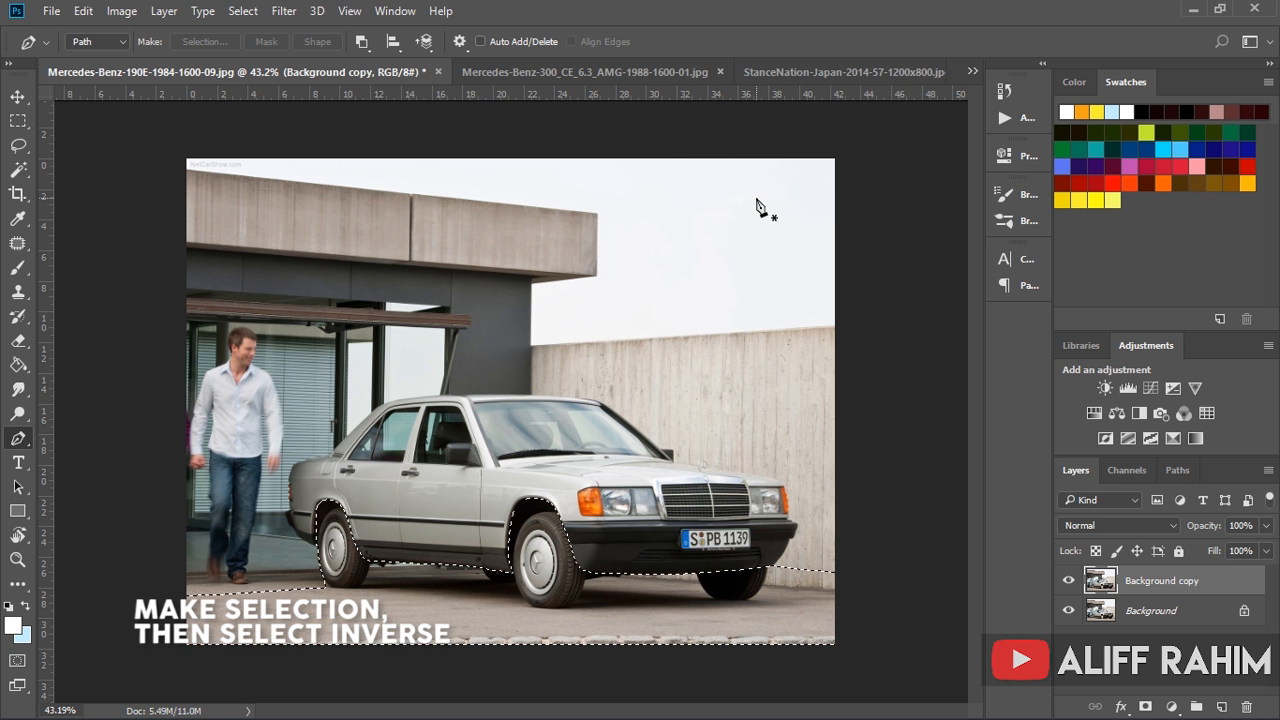
left_click(18, 120)
right_click(322, 248)
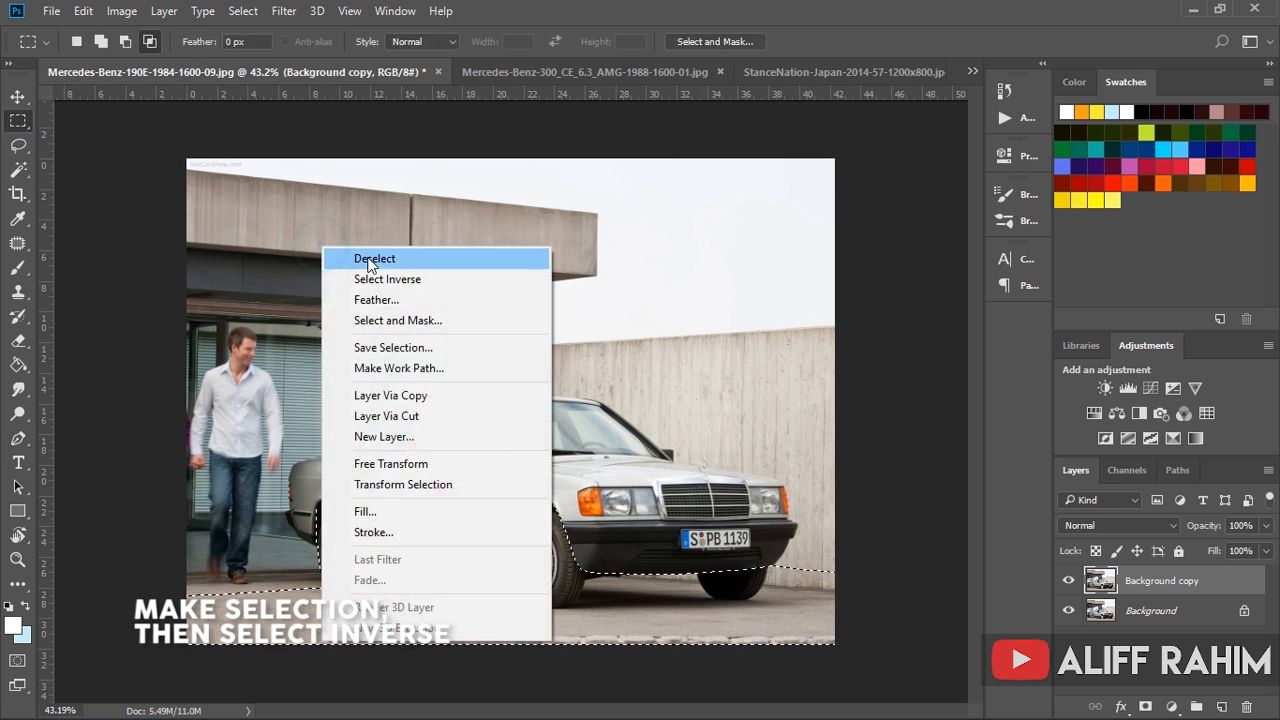
left_click(380, 279)
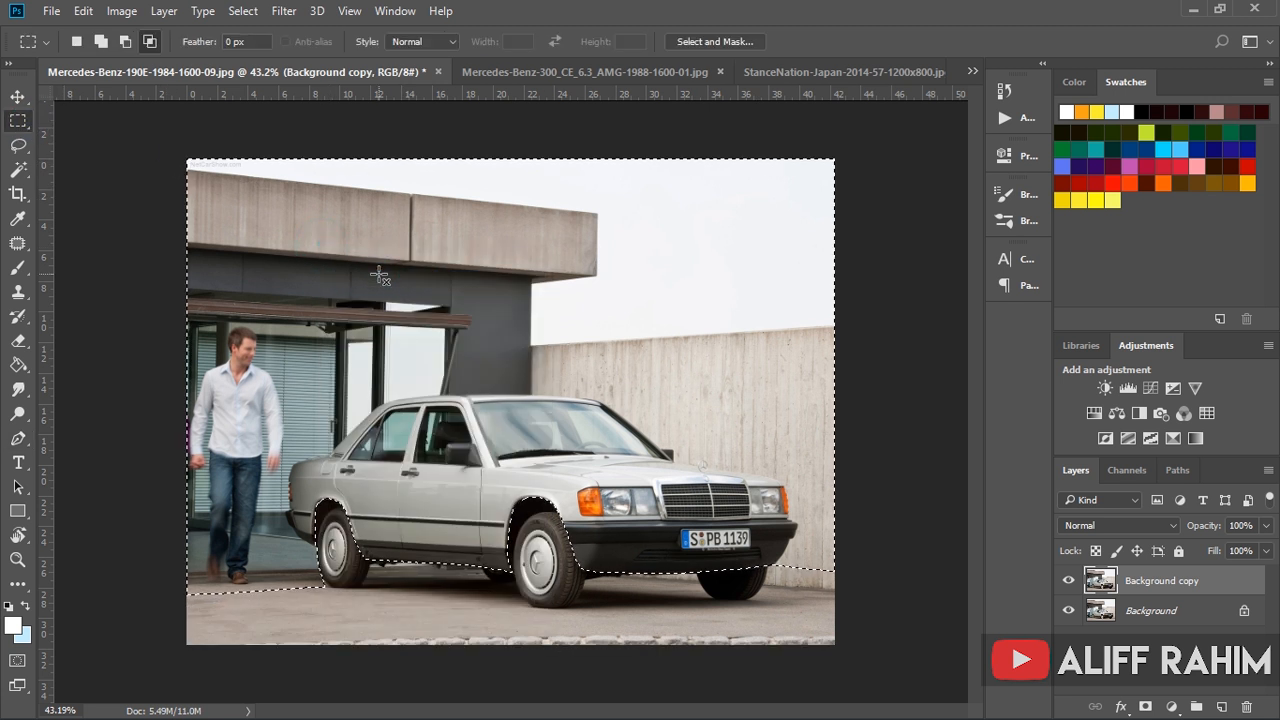
Step: Copy the selected body and background to a new layer and move it down slightly to lower the car over its wheels
key("v")
right_click(379, 274)
left_click(356, 276)
key("ctrl+j")
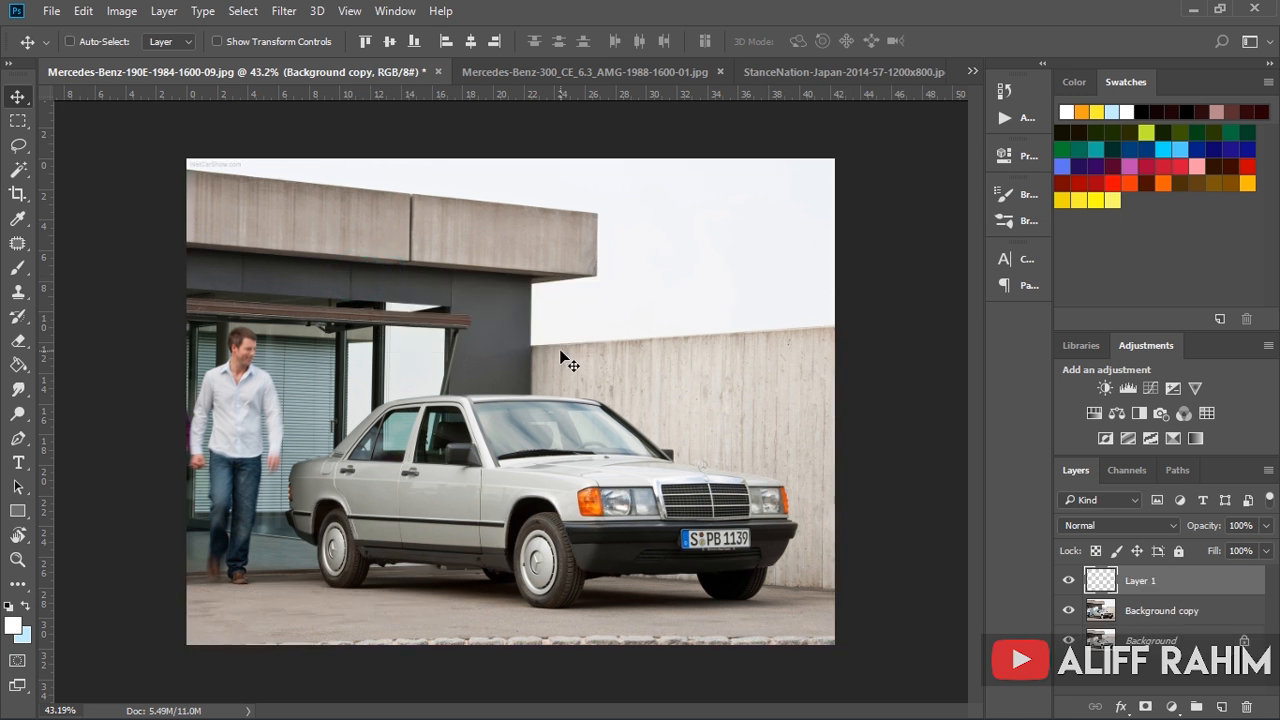
left_click_drag(563, 352, 563, 364)
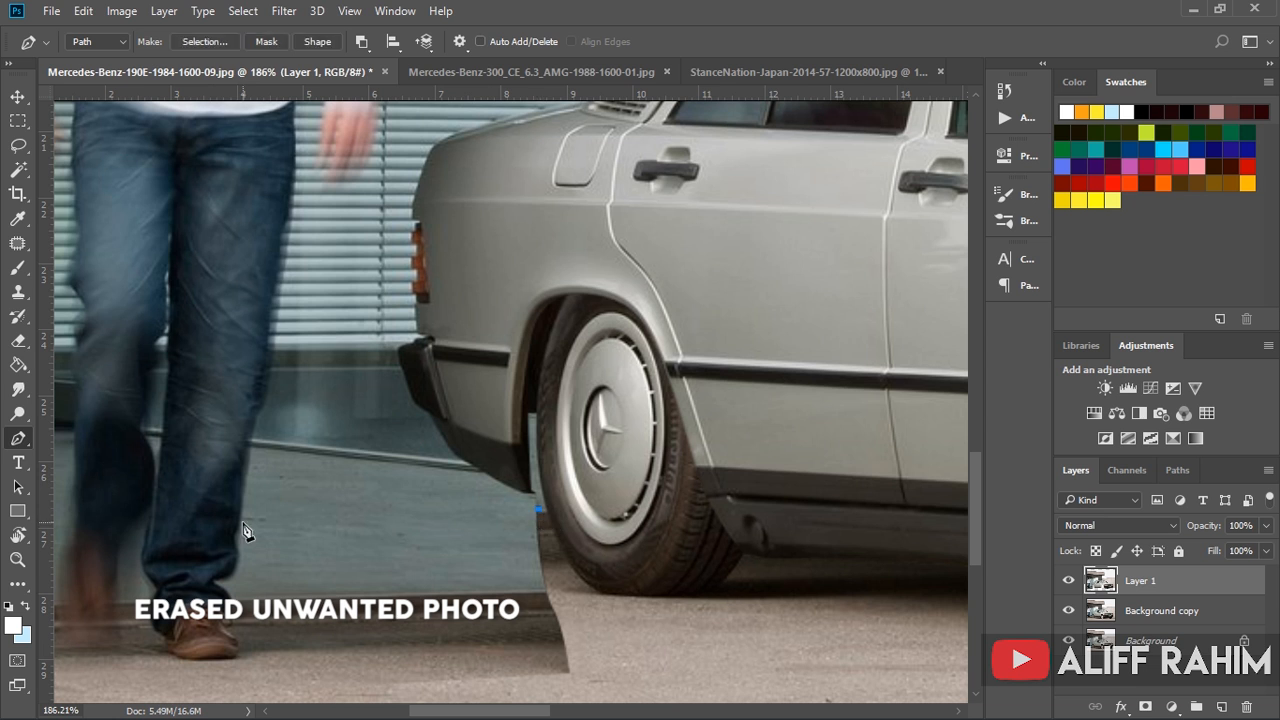
Step: Draw a Pen path on Layer 1 from beside the rear wheel along the edge of the man's trouser leg to his shoe
left_click(242, 523)
left_click_drag(232, 569, 363, 526)
scroll(358, 521, "up", 1)
left_click(372, 502)
left_click(374, 523)
left_click(358, 542)
left_click(362, 561)
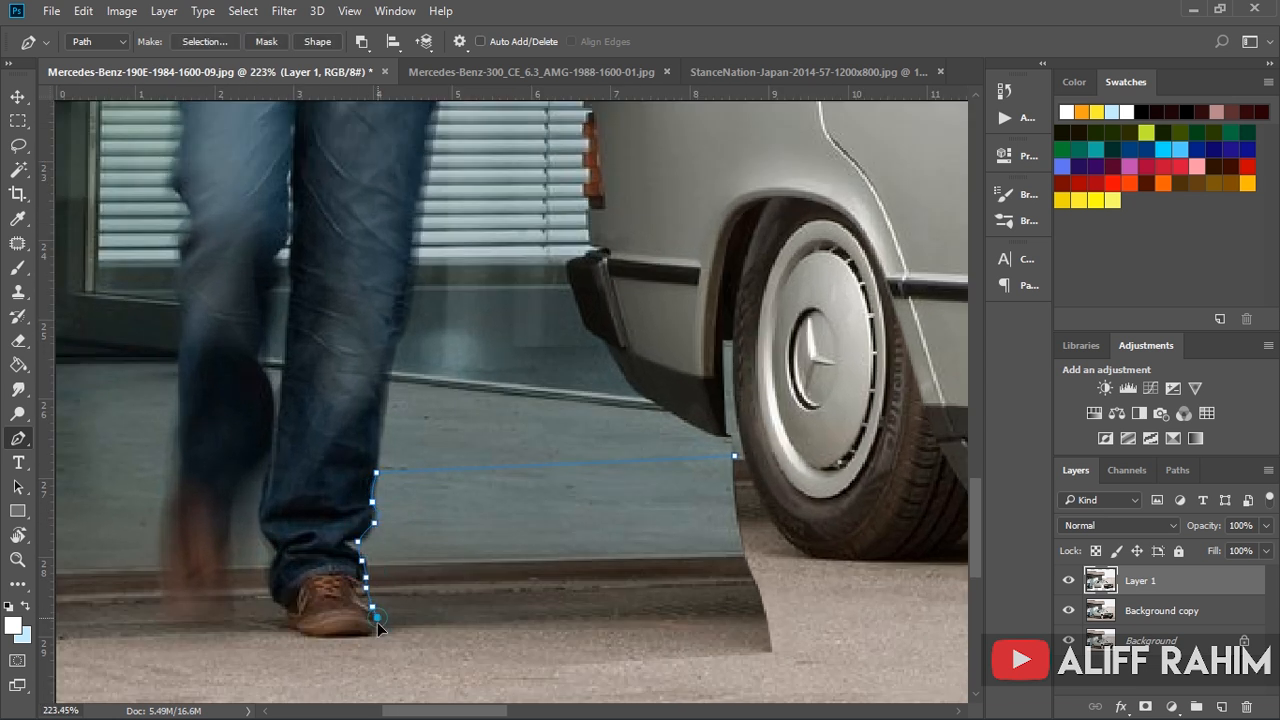
Step: Continue the path around the man's shoes and enclose the unwanted strip of ground beside the rear wheel
scroll(68, 656, "down", 2)
left_click(67, 653)
left_click(206, 611)
left_click(201, 537)
left_click(204, 450)
left_click_drag(153, 639, 171, 638)
left_click_drag(597, 654, 599, 629)
left_click(483, 547)
Step: Convert the path around the unwanted ground area into a selection
right_click(336, 498)
left_click(428, 163)
key("Return")
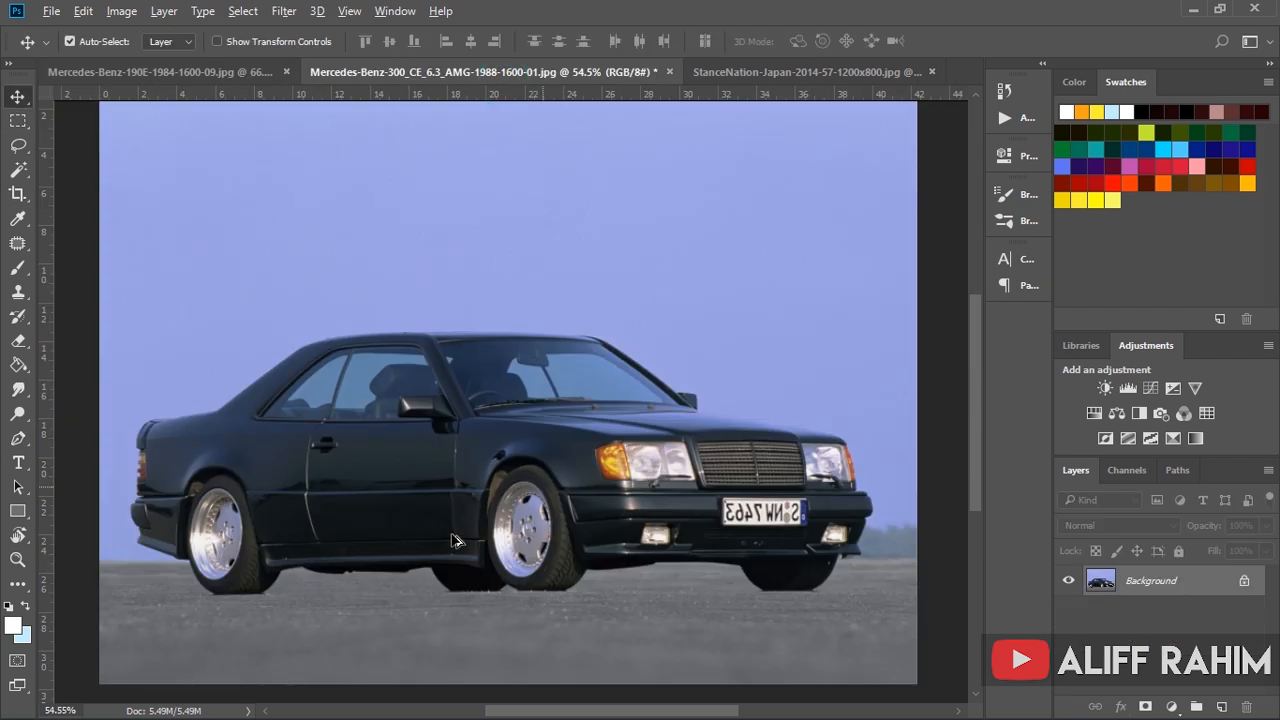
Step: Copy the black Mercedes 300 CE's front bumper with a rectangular marquee and paste it into the Mercedes 190E photo
scroll(617, 522, "up", 4)
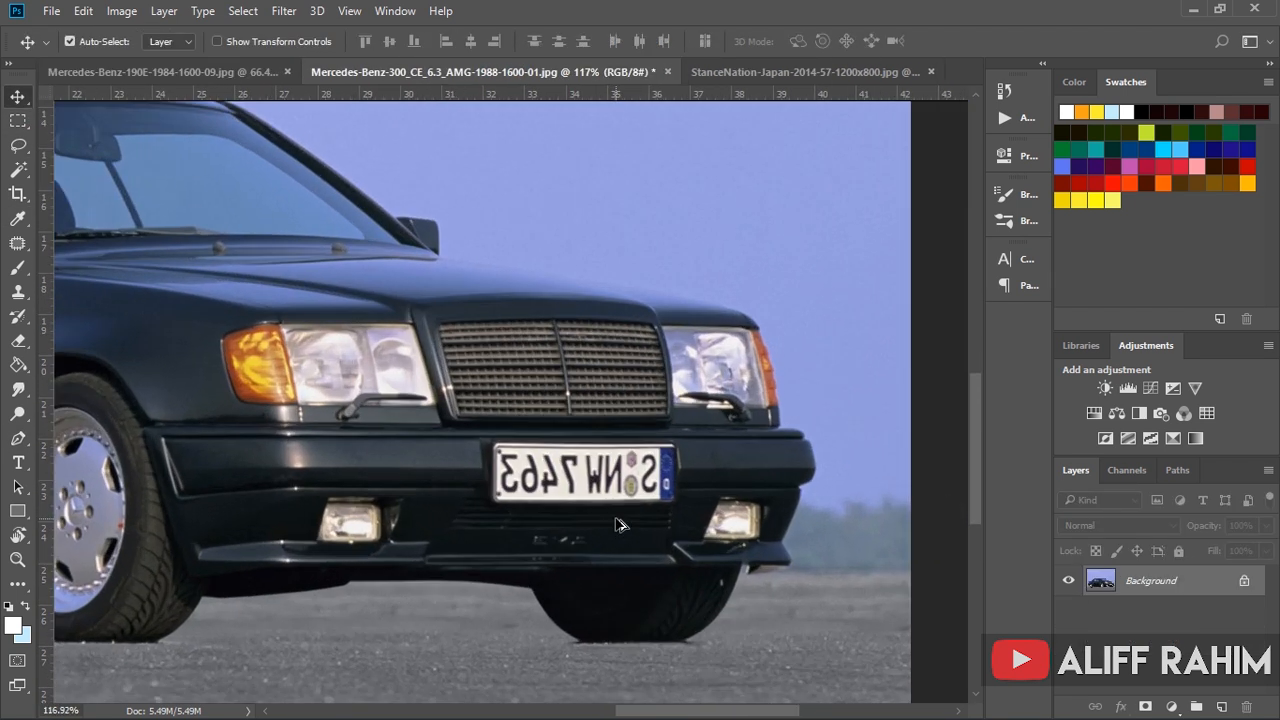
key("m")
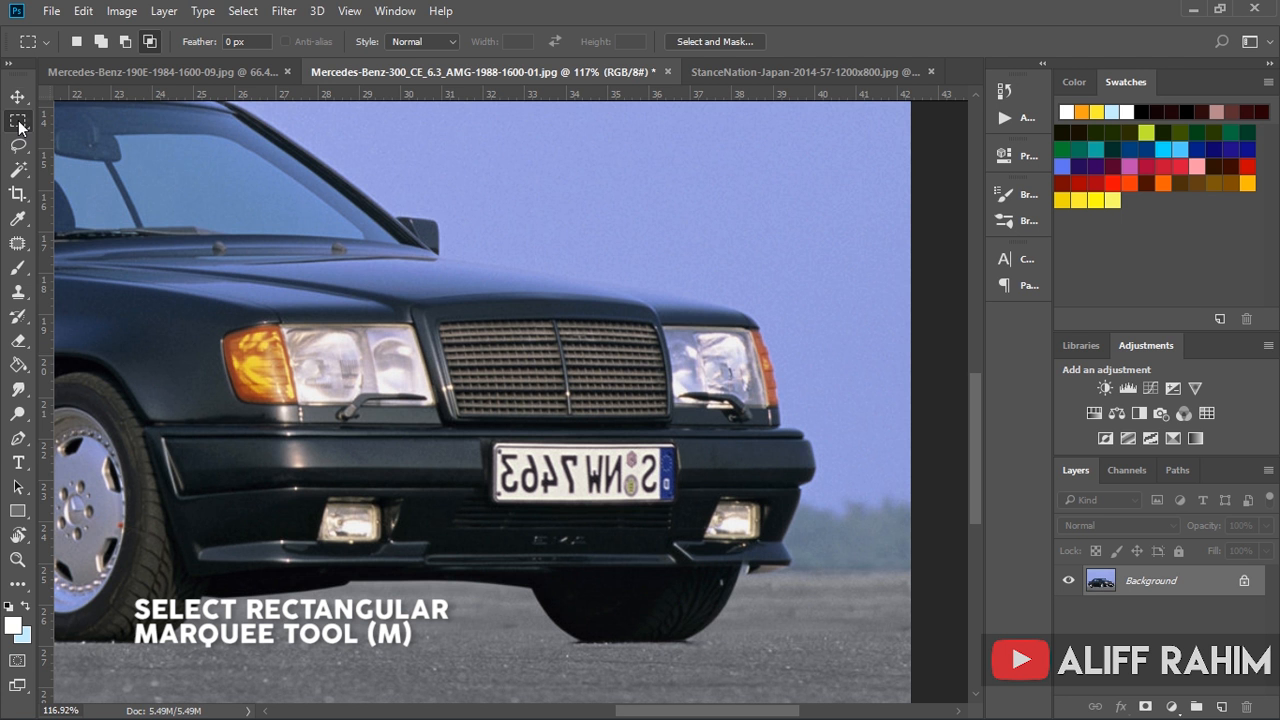
left_click_drag(452, 506, 831, 591)
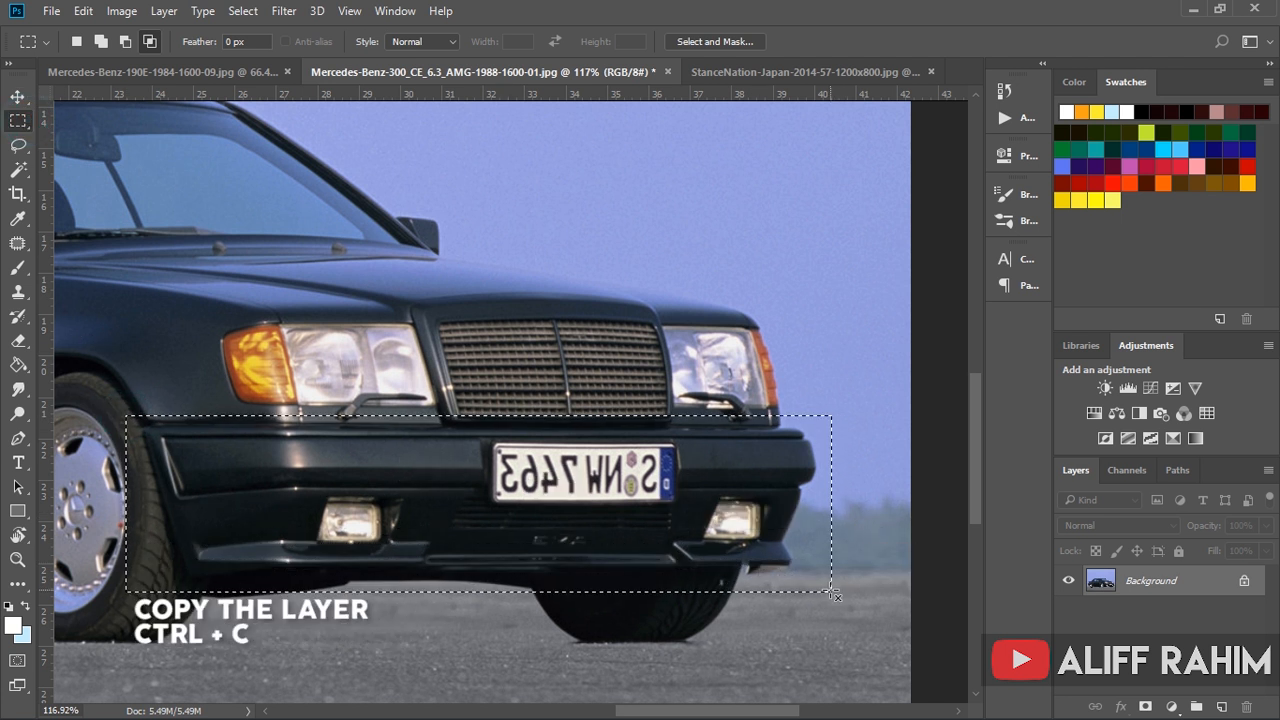
left_click(237, 73)
key("ctrl+v")
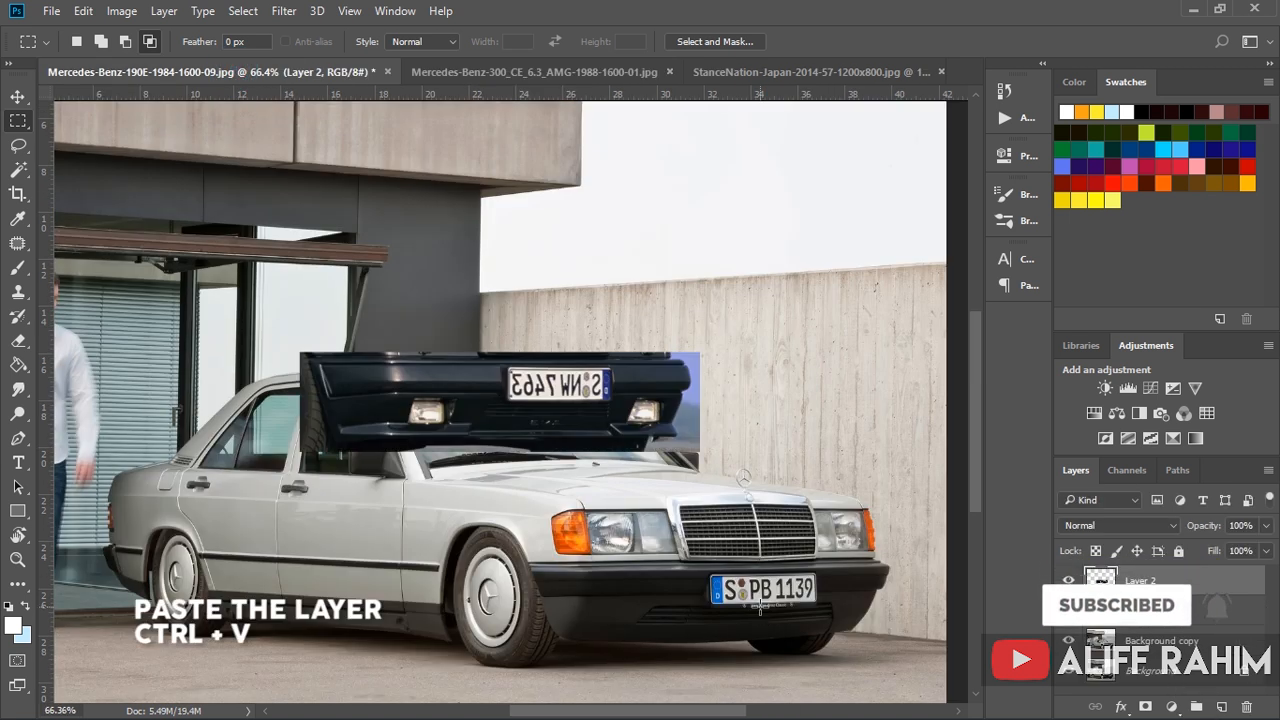
Step: Move the pasted front bumper over the silver car's old front bumper
key("v")
left_click_drag(602, 400, 757, 540)
scroll(840, 625, "up", 3)
scroll(757, 540, "up", 3)
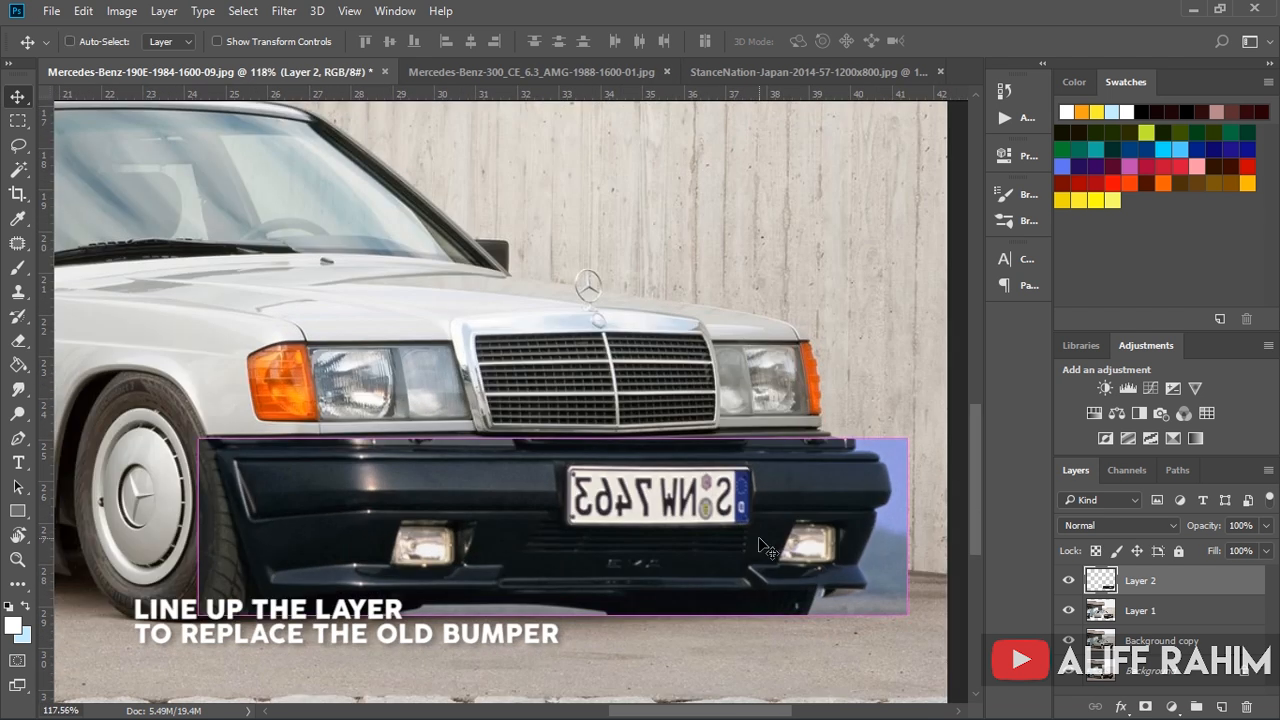
Step: Scale the front bumper to about 96% and distort it to follow the silver car's perspective
key("ctrl+t")
left_click_drag(895, 613, 866, 606)
right_click(840, 550)
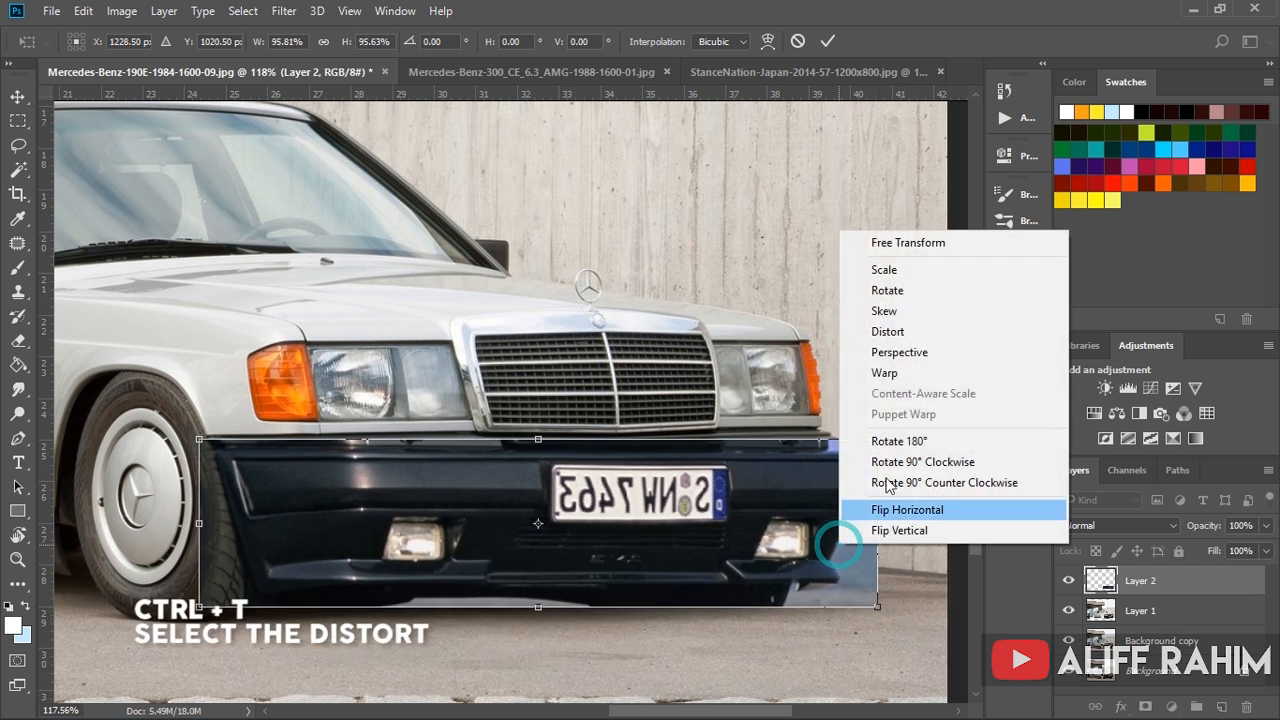
left_click(877, 331)
left_click_drag(879, 524, 879, 509)
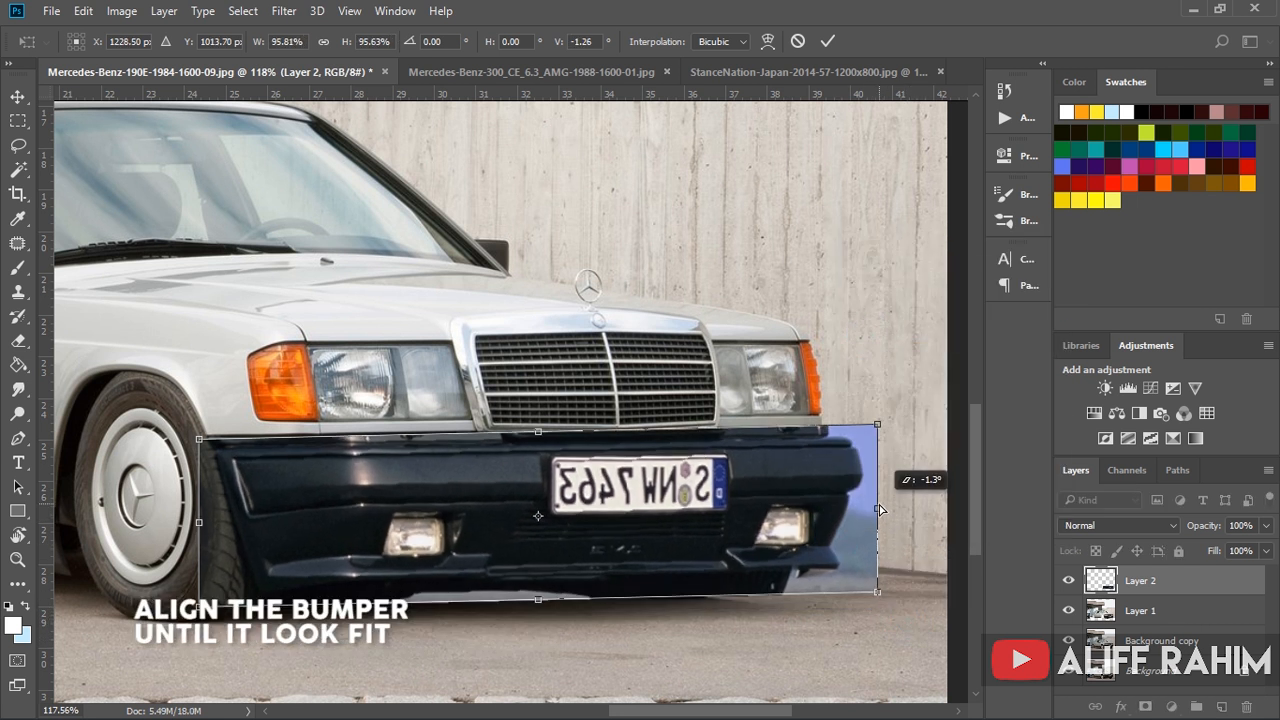
left_click_drag(538, 600, 524, 606)
left_click(827, 41)
mouse_move(537, 489)
left_mouse_down()
mouse_move(534, 526)
mouse_move(537, 489)
left_mouse_up()
Step: Select the wheel-side end of the front bumper and distort it to about 91% width with a 1.7° vertical skew
key("m")
mouse_move(175, 414)
left_mouse_down()
mouse_move(362, 500)
mouse_move(376, 620)
left_mouse_up()
key("ctrl+t")
right_click(238, 528)
left_click(287, 309)
left_click_drag(175, 517, 194, 512)
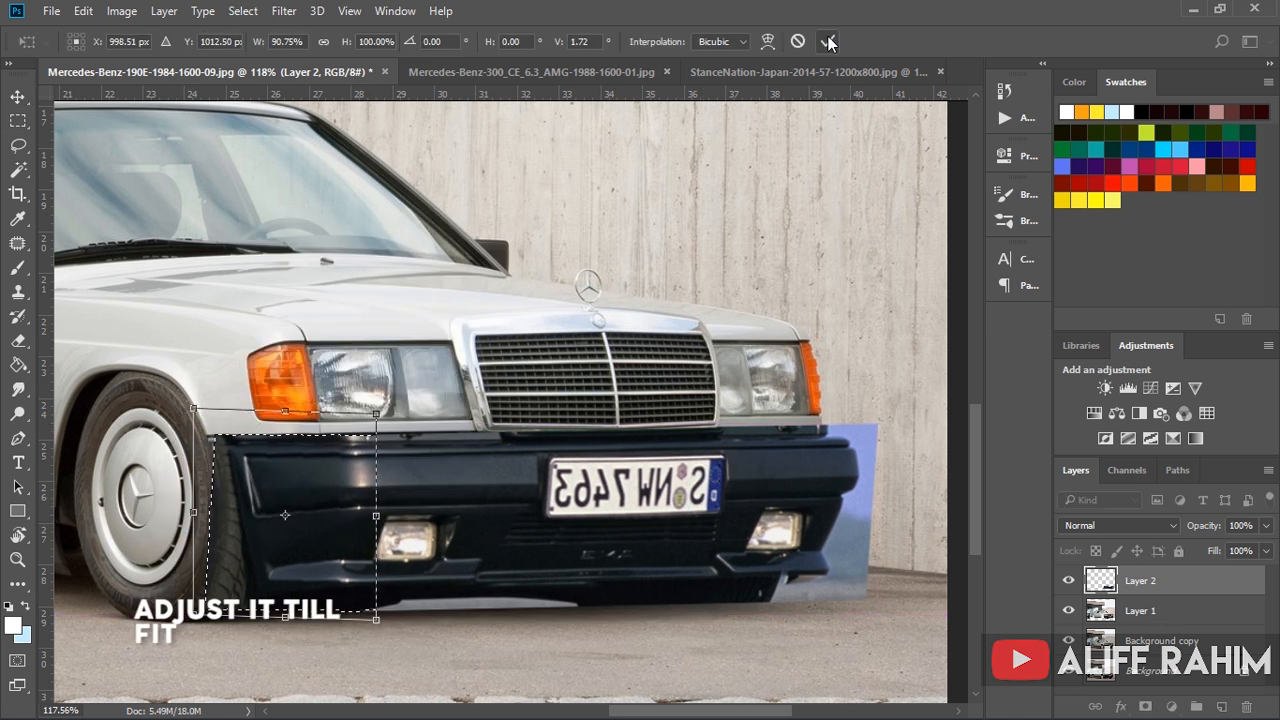
left_click(828, 42)
key("v")
key("ctrl+d")
mouse_move(437, 500)
left_mouse_down()
mouse_move(417, 503)
mouse_move(437, 493)
left_mouse_up()
Step: Select the remaining part of the front bumper and stretch it slightly wider towards its far end
key("m")
mouse_move(340, 420)
left_mouse_down()
mouse_move(571, 450)
mouse_move(829, 609)
mouse_move(851, 609)
left_mouse_up()
key("ctrl+t")
left_click_drag(851, 514, 870, 512)
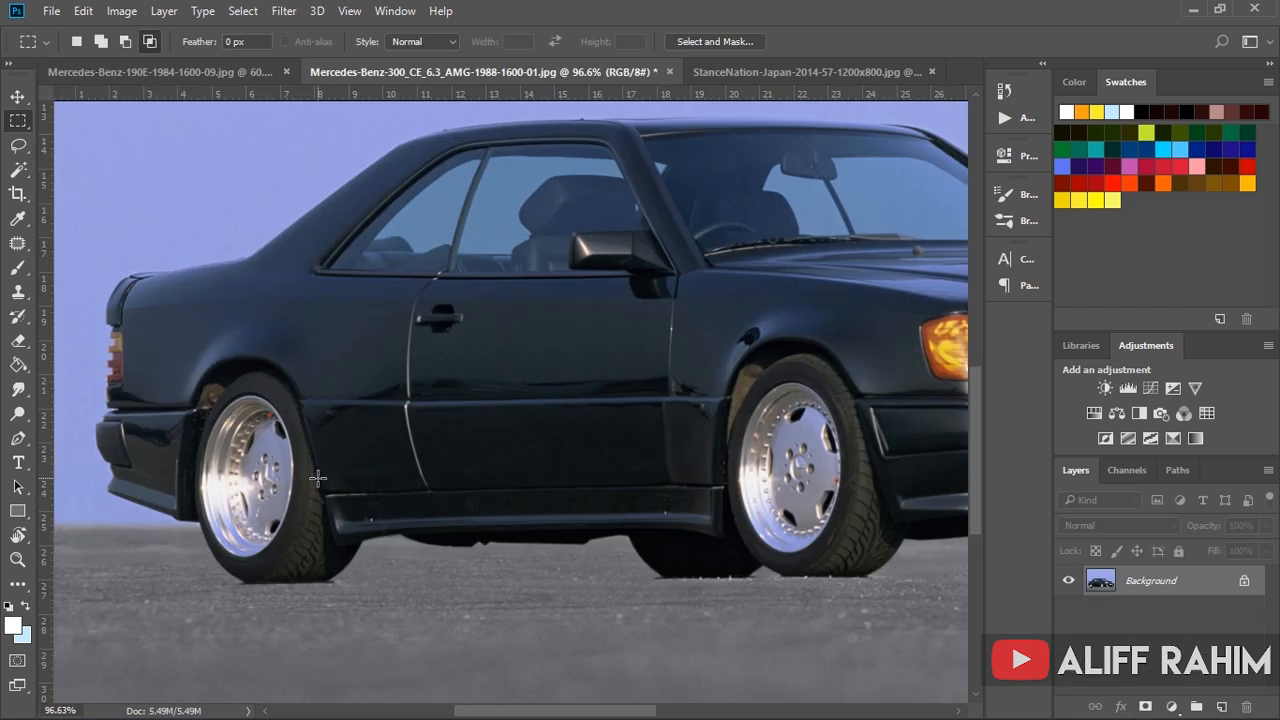
Step: Copy the black car's side skirt into the silver car photo and place it over the sill between the wheels
left_click_drag(318, 478, 736, 547)
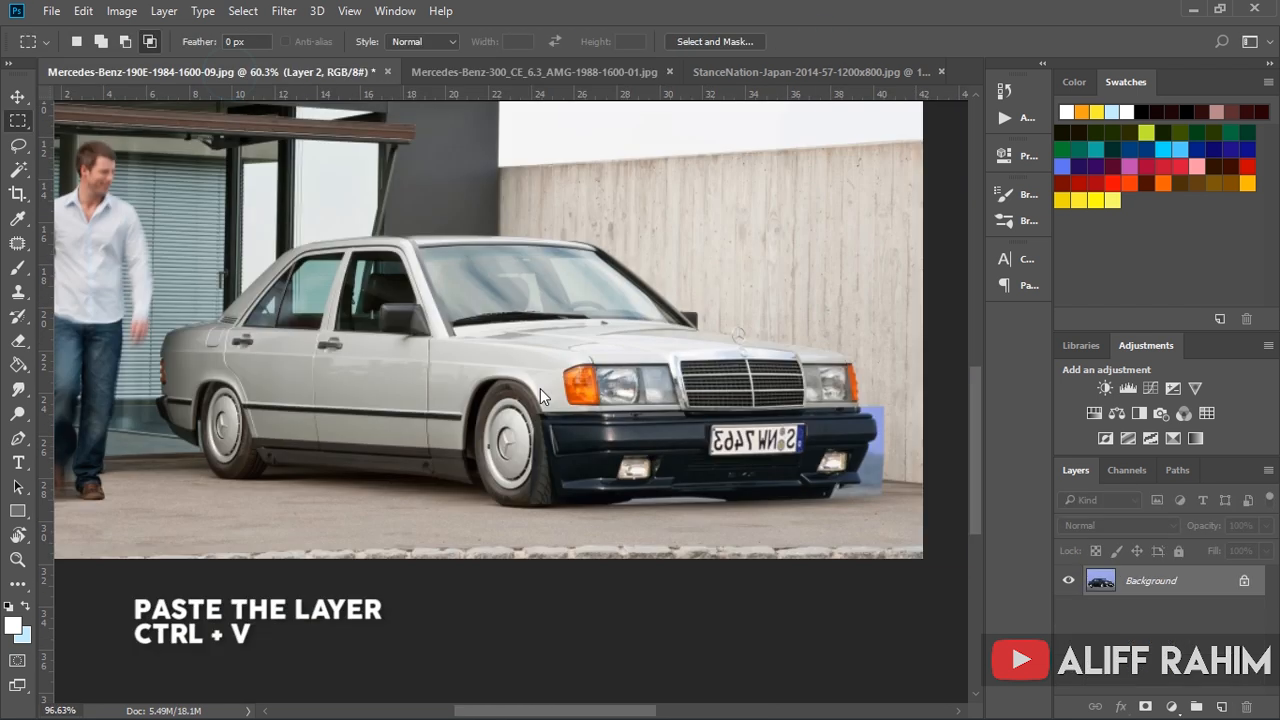
key("ctrl+v")
key("ctrl+v")
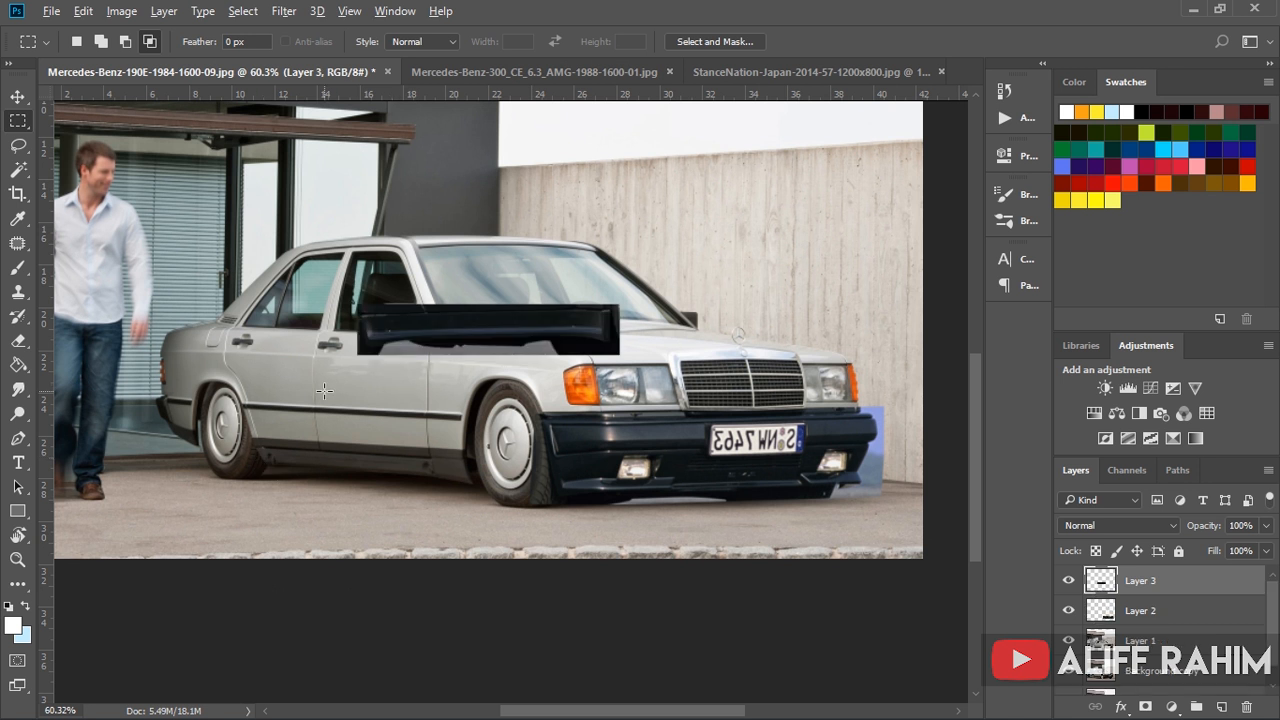
scroll(320, 392, "up", 3)
key("v")
left_click_drag(521, 318, 365, 514)
Step: Distort the side skirt to about 87% width with a 5.7° vertical skew, fitting it along the sill between the wheels
key("ctrl+t")
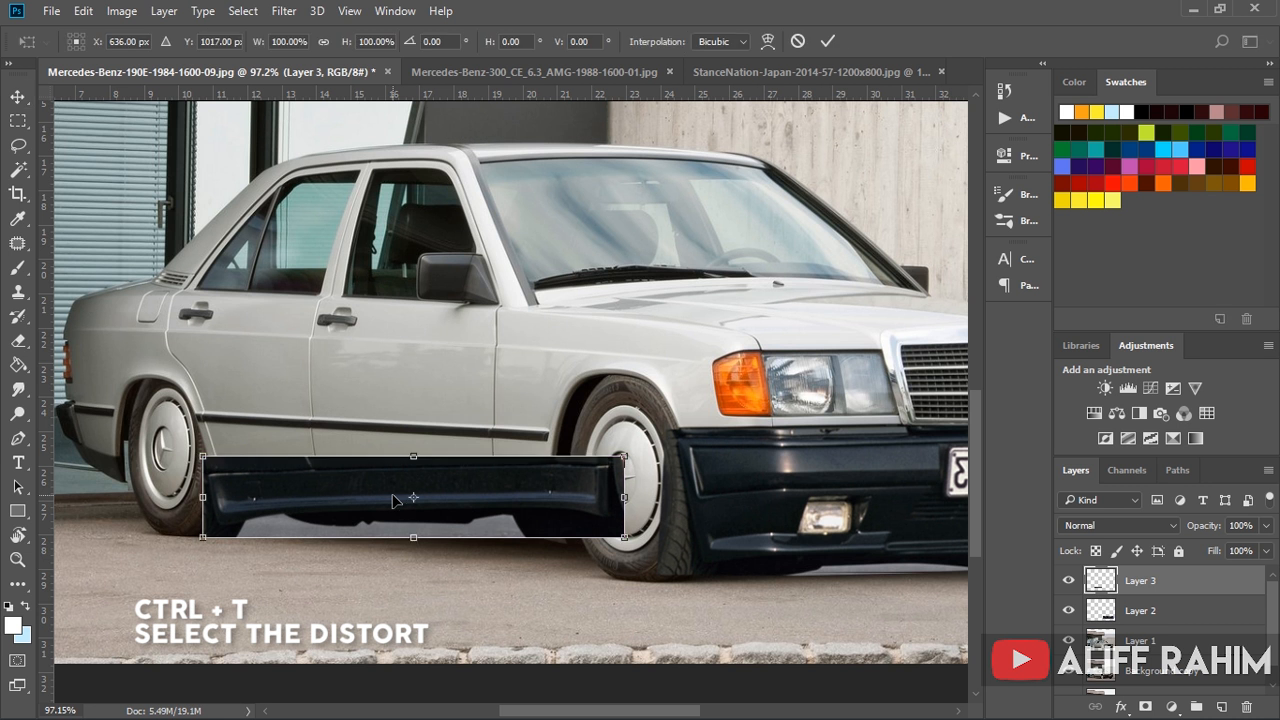
right_click(394, 492)
left_click(500, 282)
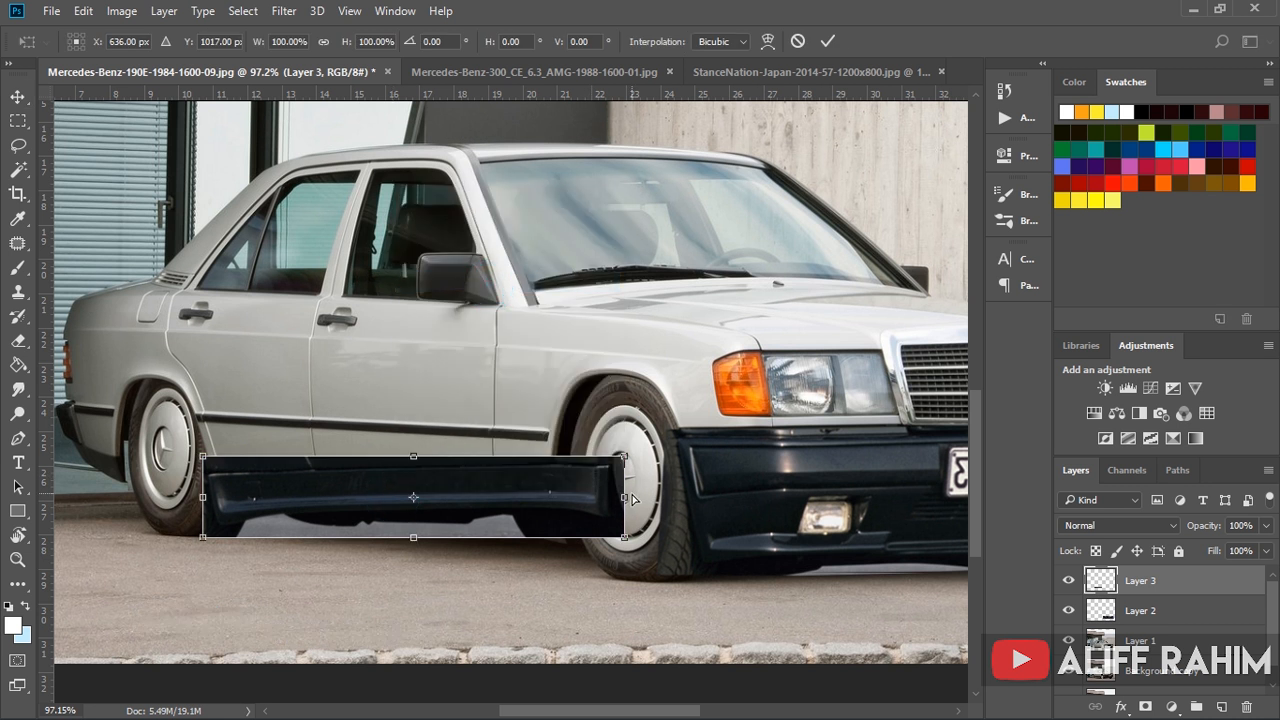
left_click_drag(620, 500, 568, 528)
left_click_drag(203, 503, 206, 492)
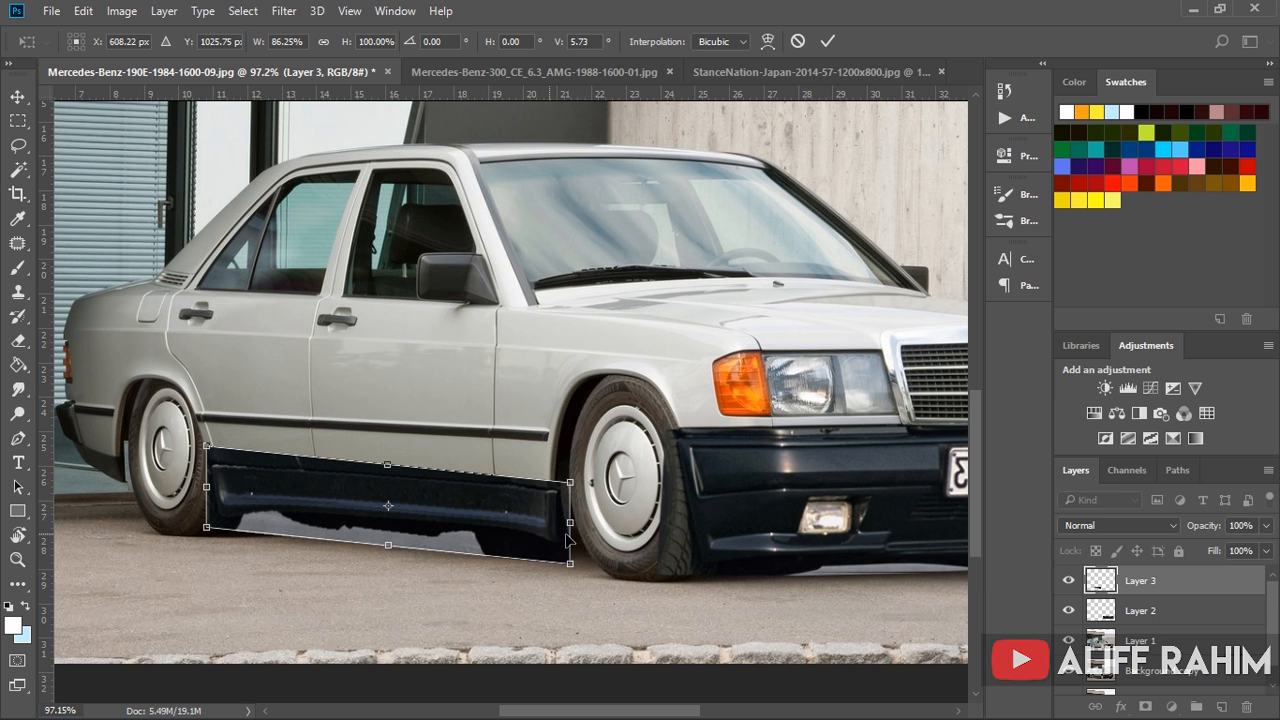
mouse_move(572, 526)
left_mouse_down()
mouse_move(566, 517)
mouse_move(575, 527)
left_mouse_up()
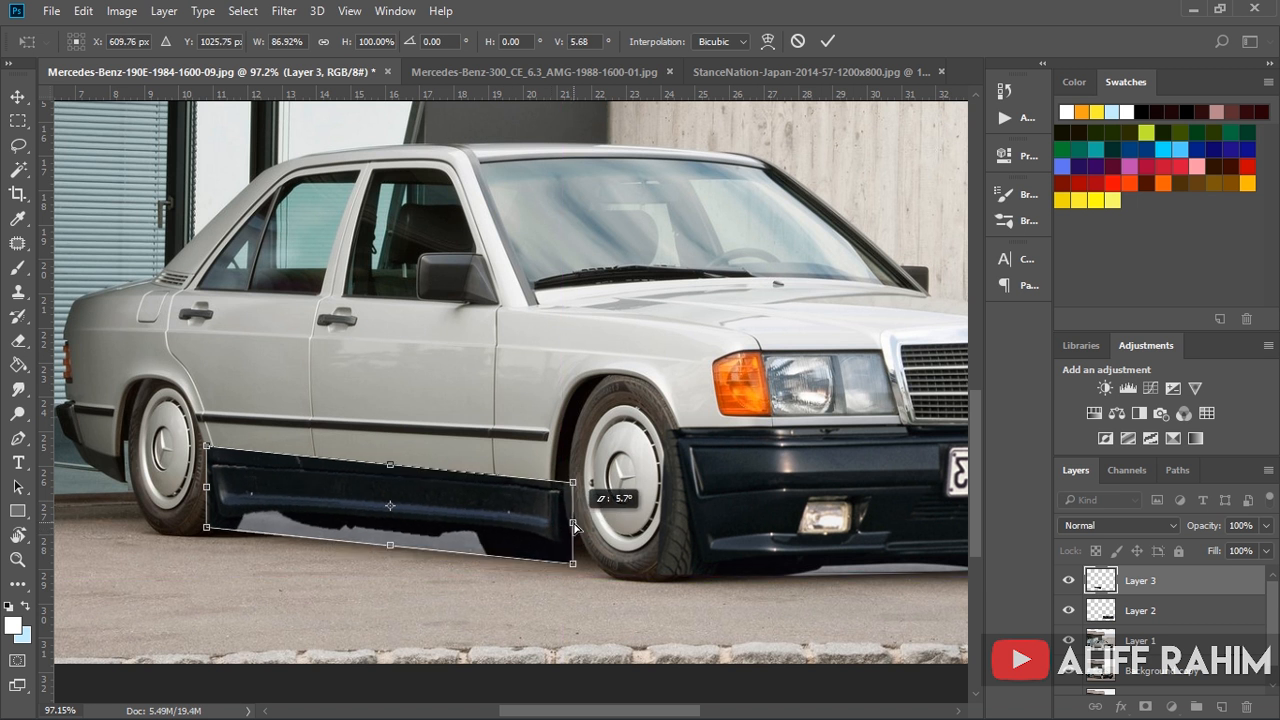
mouse_move(478, 530)
left_mouse_down()
mouse_move(455, 625)
mouse_move(477, 524)
left_mouse_up()
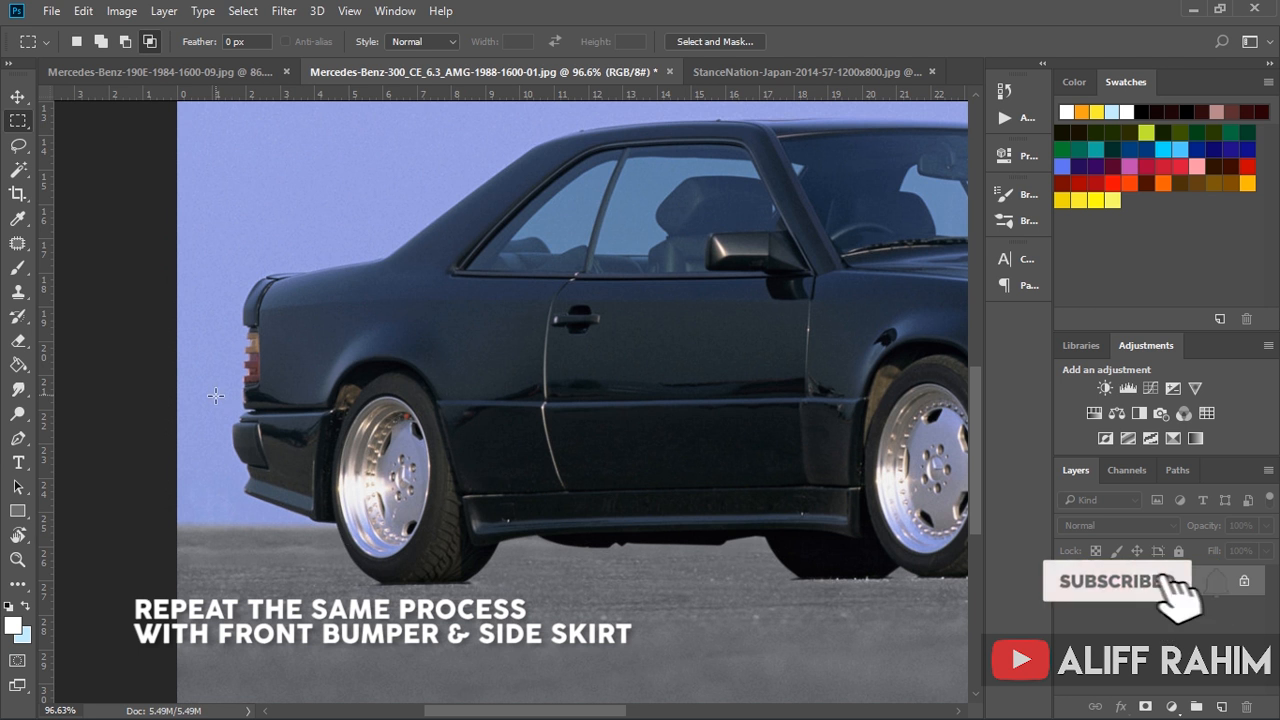
Step: Copy the black car's rear bumper into the silver car photo and move it near the rear wheel
left_click_drag(216, 395, 351, 540)
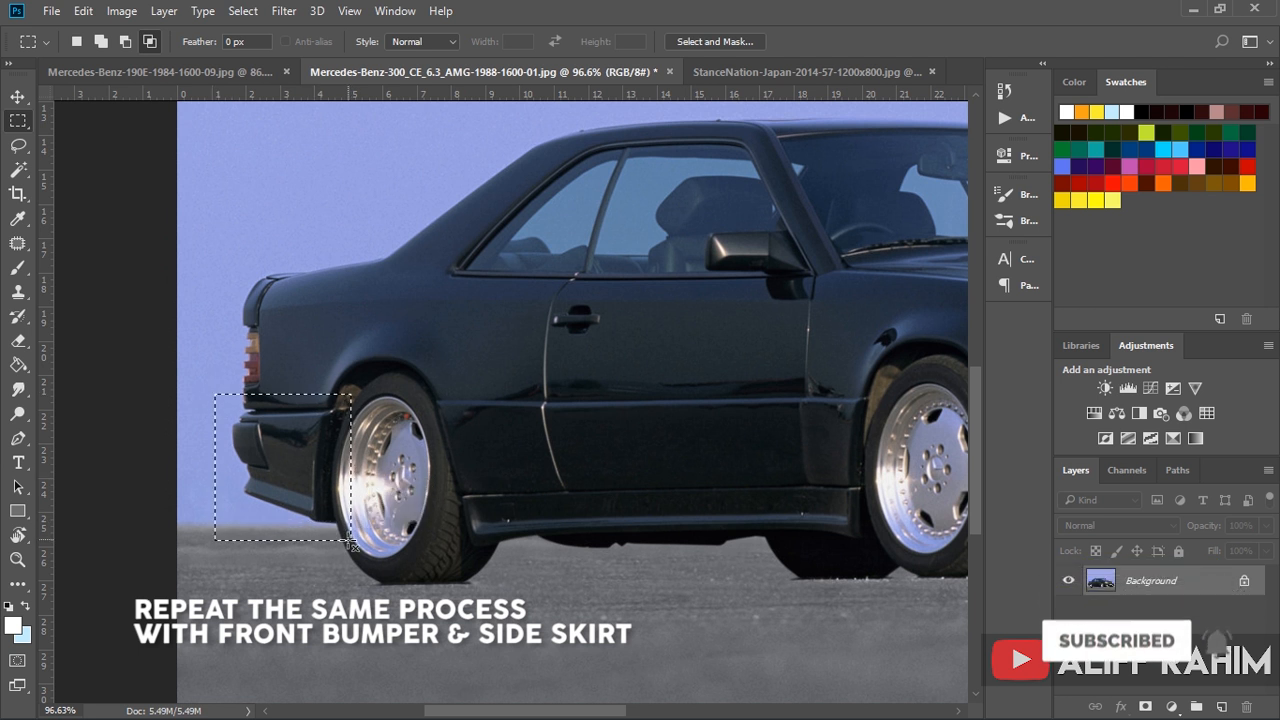
left_click(212, 76)
key("ctrl+v")
key("v")
left_click_drag(536, 406, 460, 548)
Step: Scale the rear bumper to about 68% width and 82% height and position it behind the rear wheel
scroll(148, 599, "up", 3)
key("ctrl+t")
left_click_drag(320, 633, 359, 592)
left_click_drag(523, 498, 462, 548)
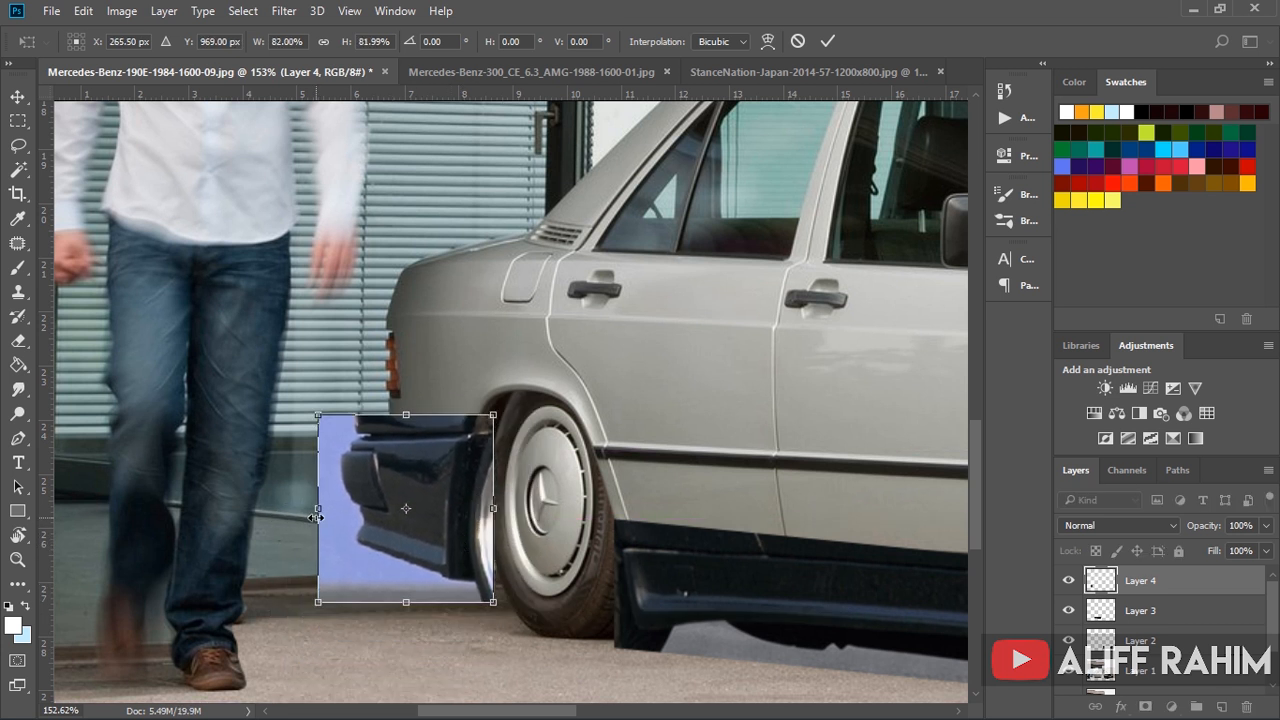
left_click_drag(320, 511, 343, 511)
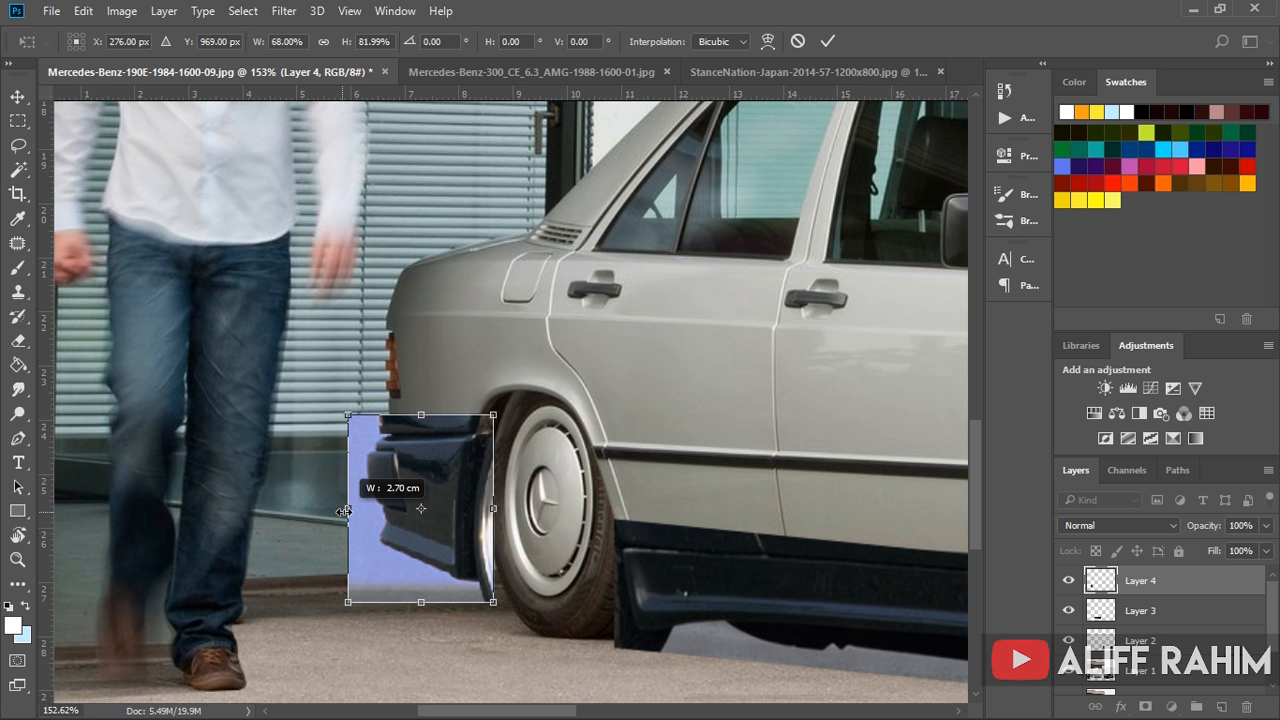
Step: Distort the rear bumper's corners to match the silver car's rear end
right_click(362, 588)
left_click(463, 374)
left_click_drag(348, 601, 428, 598)
left_click_drag(417, 416, 427, 416)
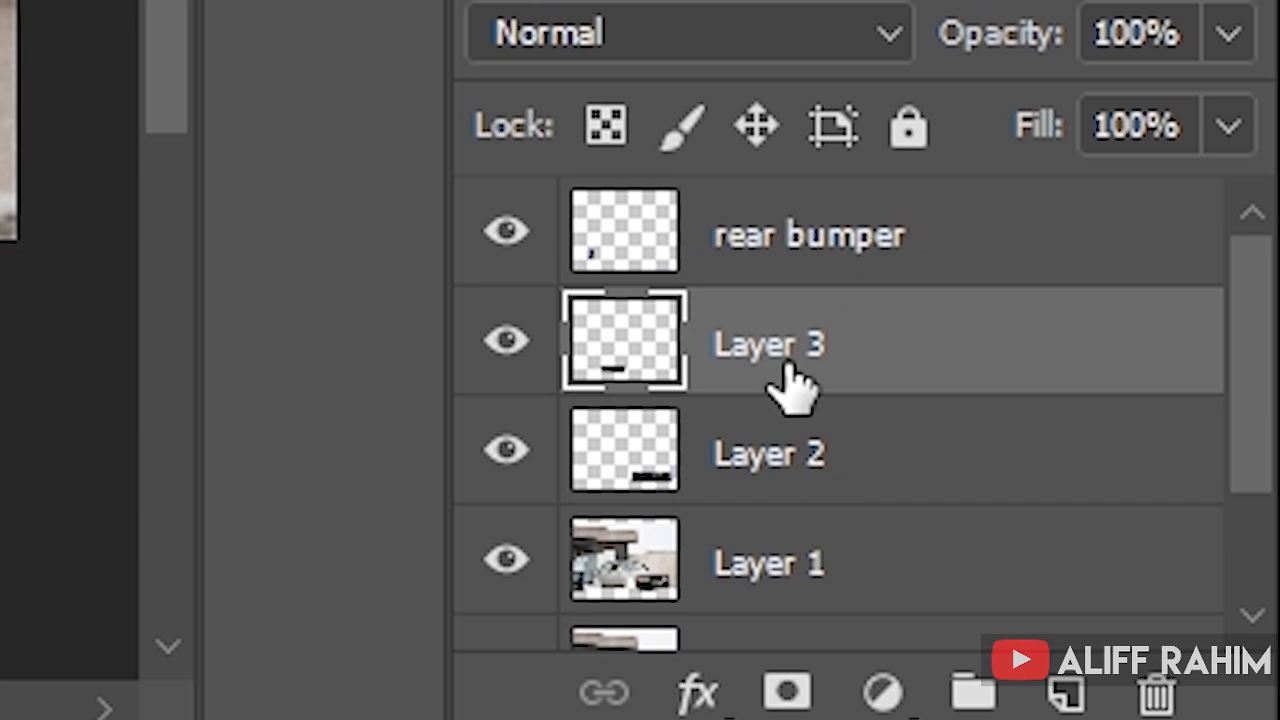
Step: Rename Layer 3 as "side skirting" and Layer 2 as "front bumper"
double_click(1142, 612)
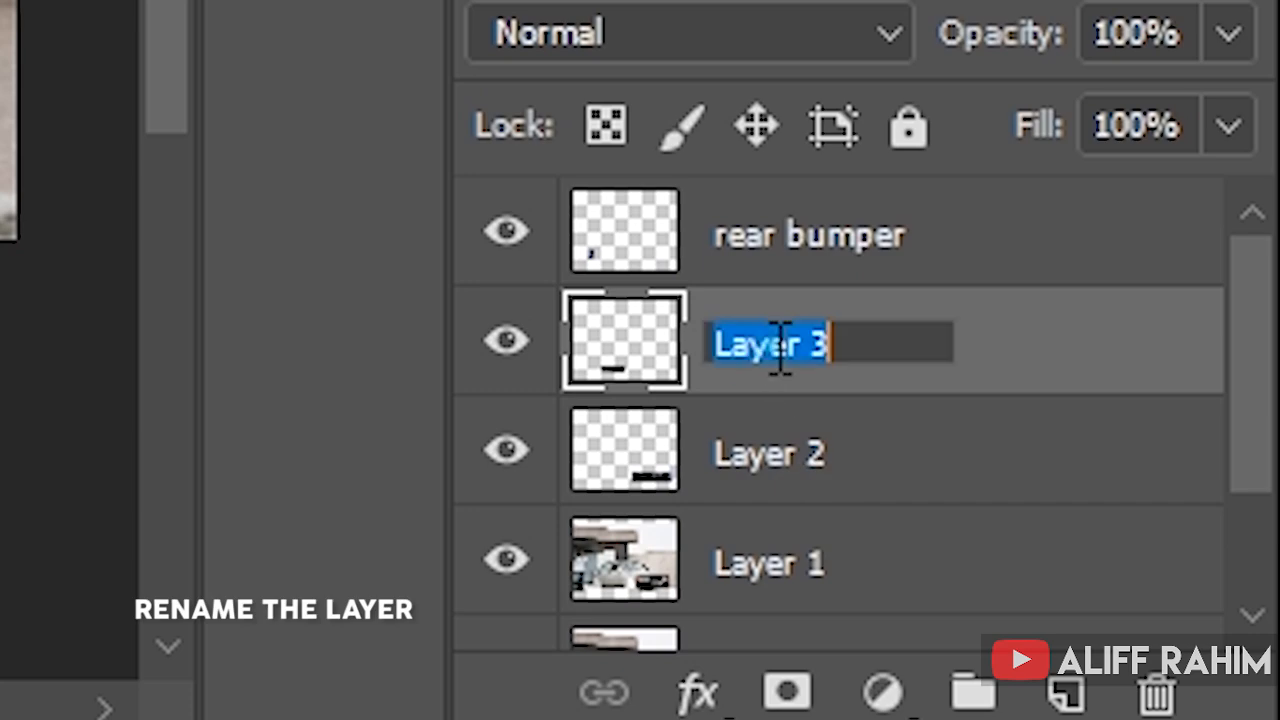
type("side sk")
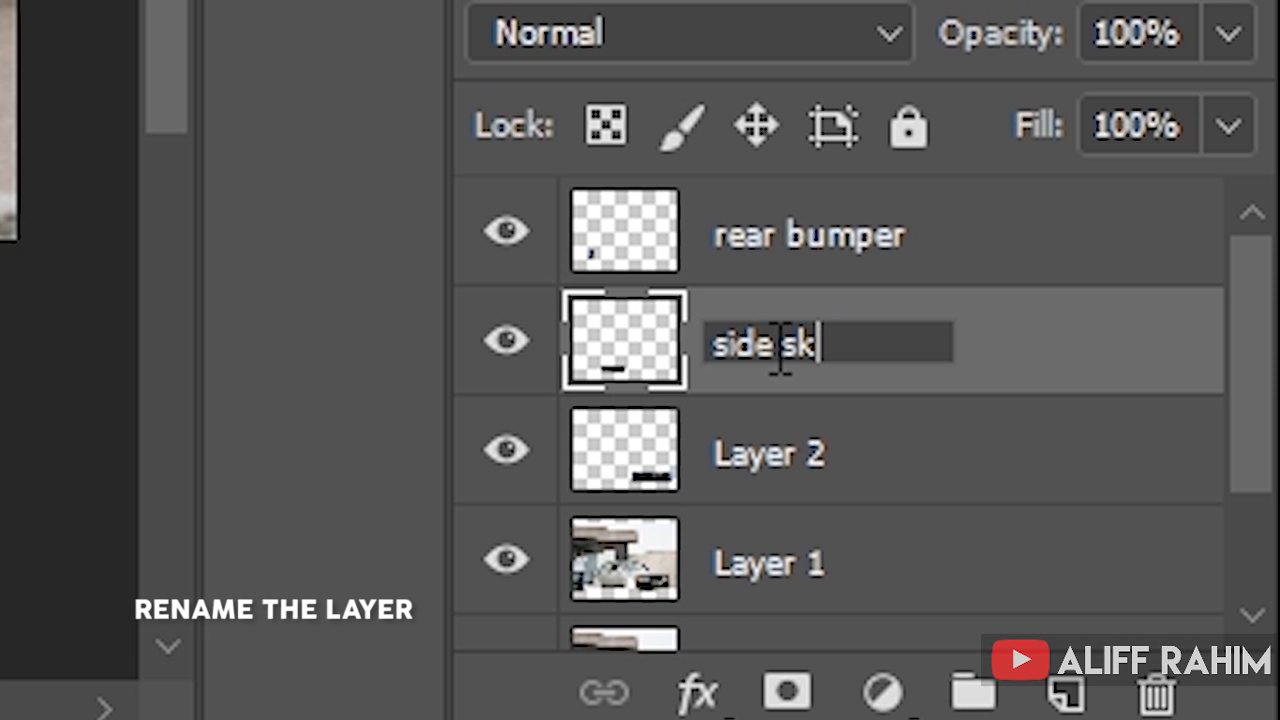
type("irting")
double_click(742, 455)
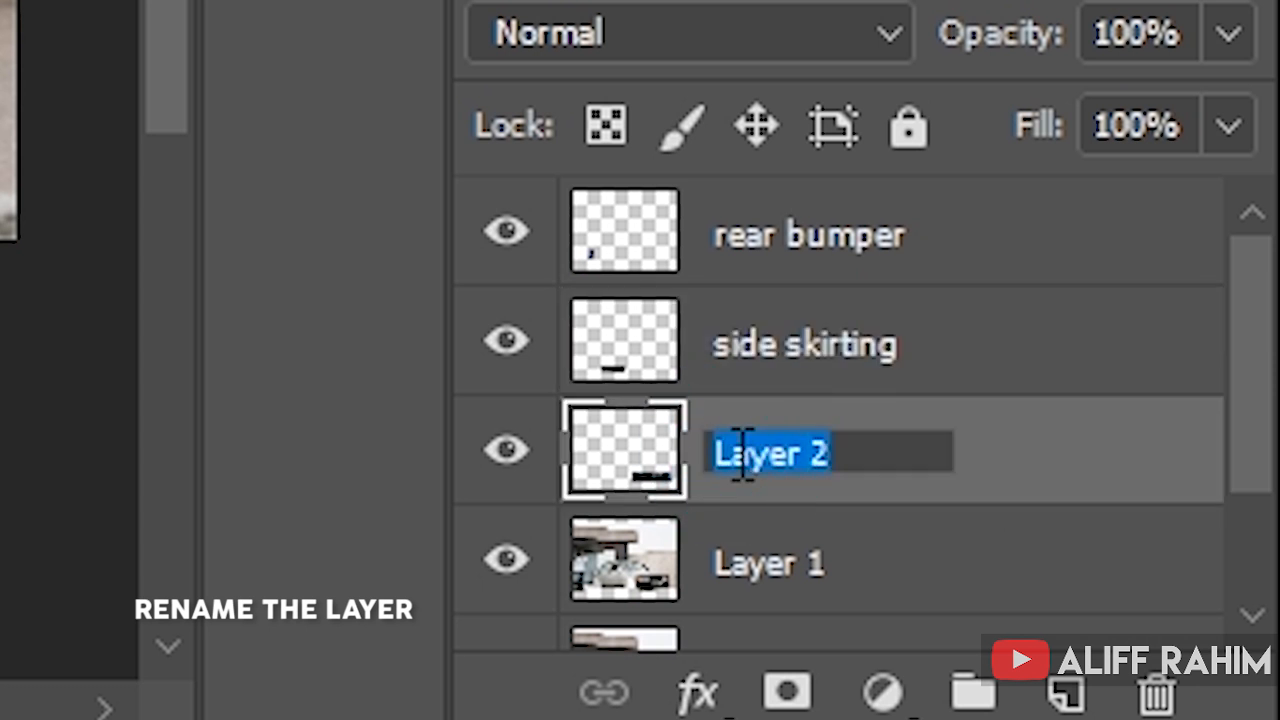
type("front bu")
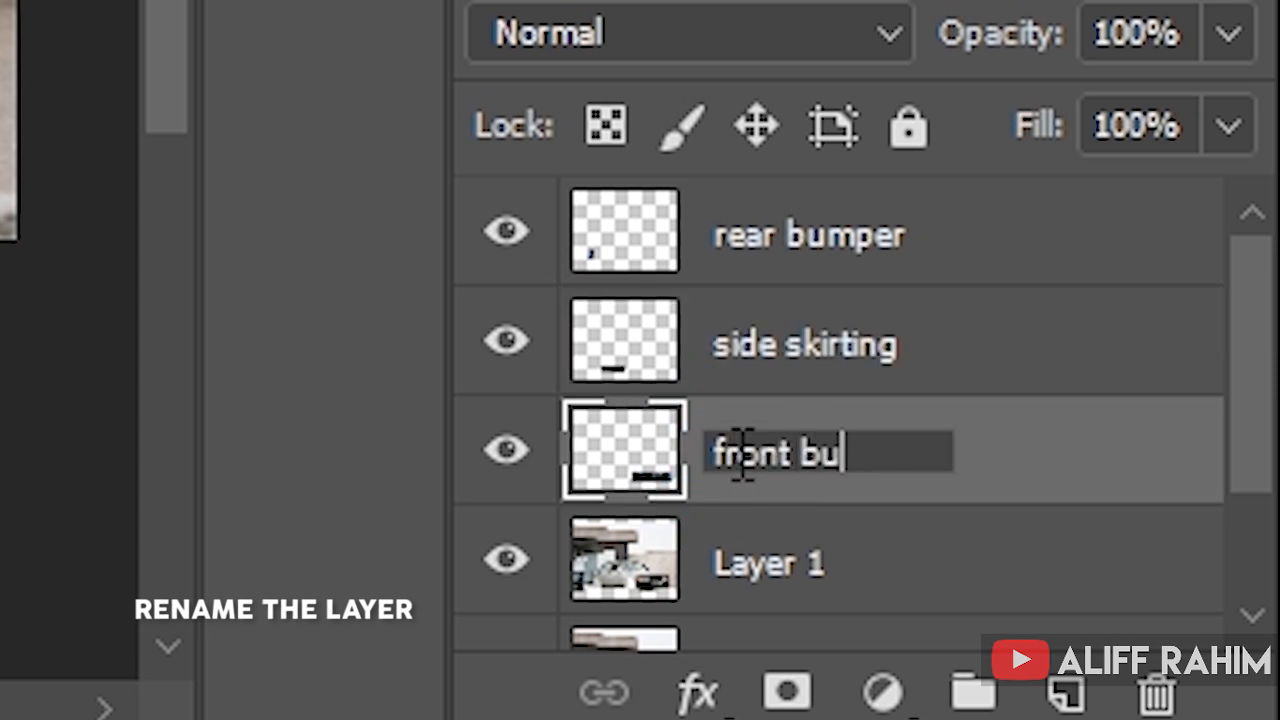
type("mper")
left_click(994, 343)
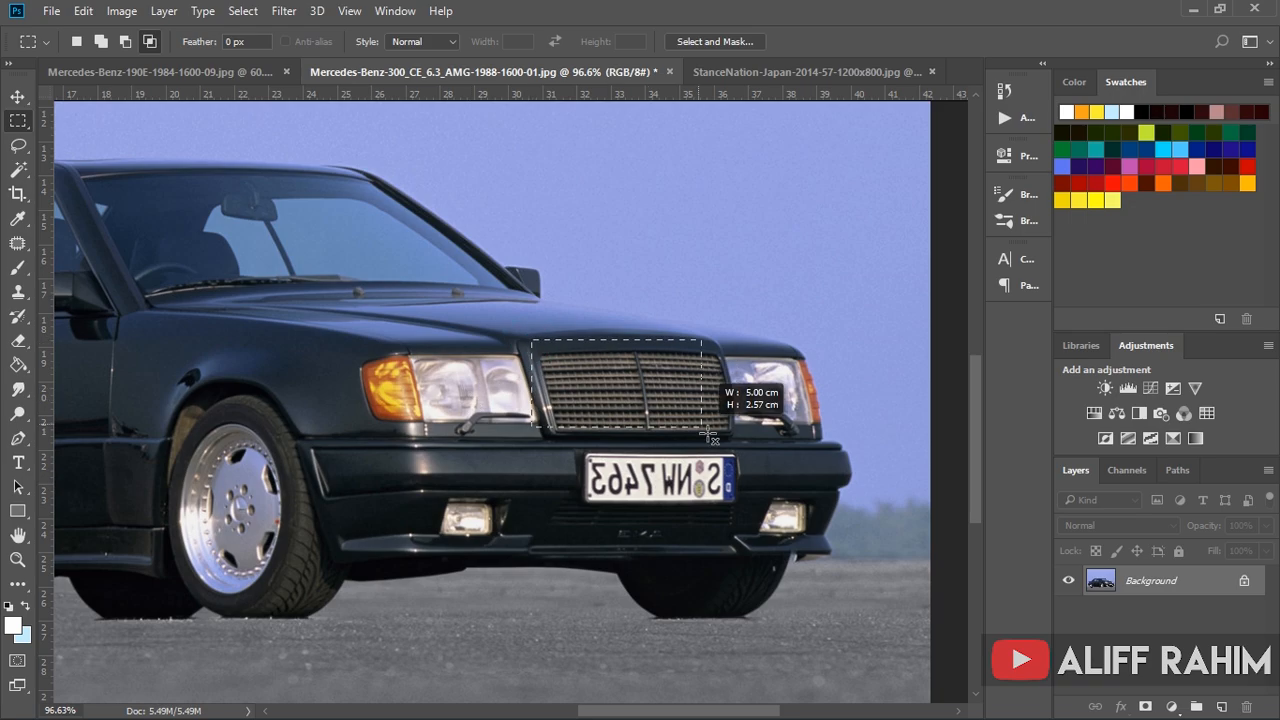
Step: Copy the black car's grille into the silver car photo and move it towards the silver car's front
left_click_drag(708, 434, 743, 446)
key("ctrl+d")
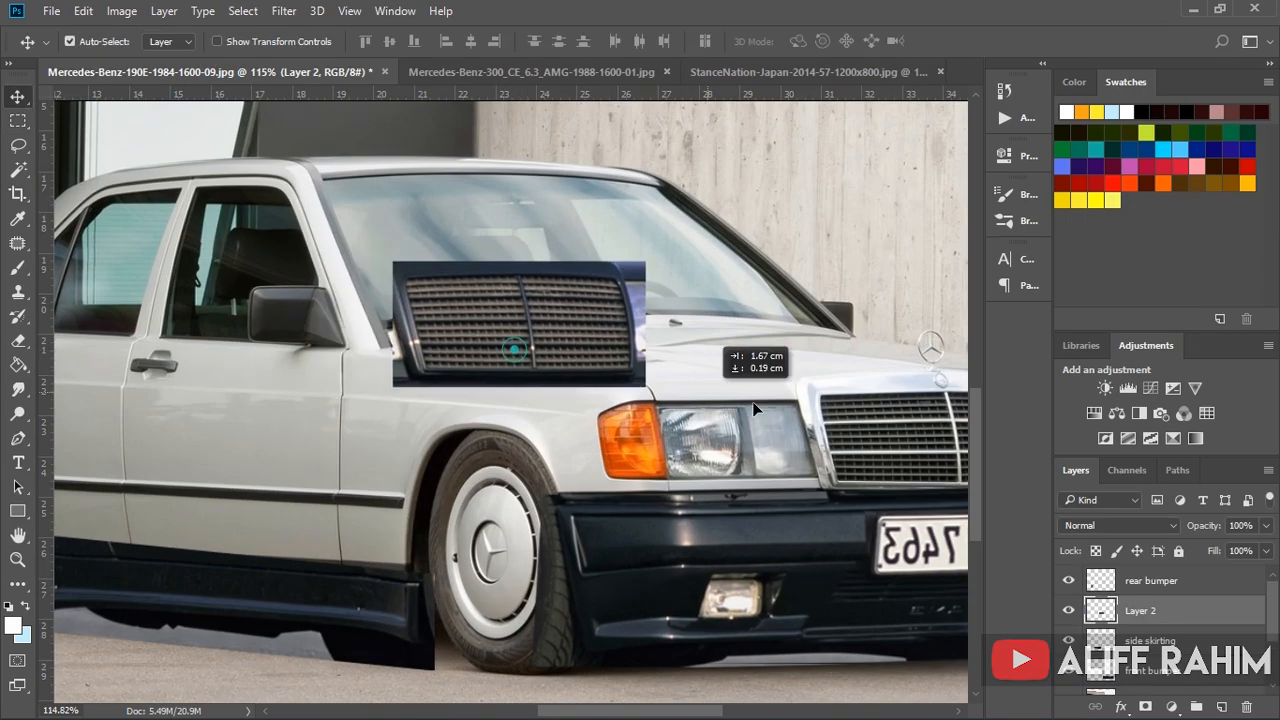
left_click_drag(714, 371, 685, 407)
Step: Transform the copied grille to fit over the silver car's grille and name its layer "grill"
key("ctrl+t")
left_click_drag(787, 312, 782, 316)
left_click_drag(779, 376, 782, 376)
left_click(828, 41)
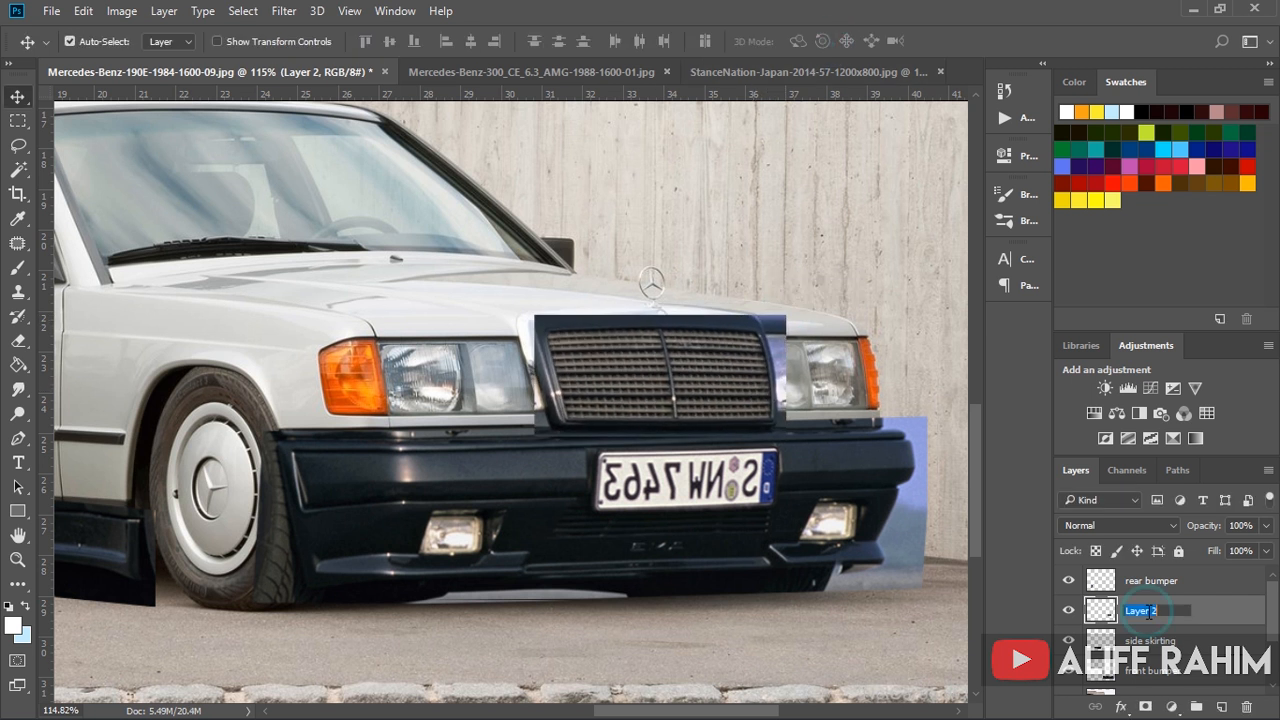
key("Return")
scroll(893, 567, "down", 5)
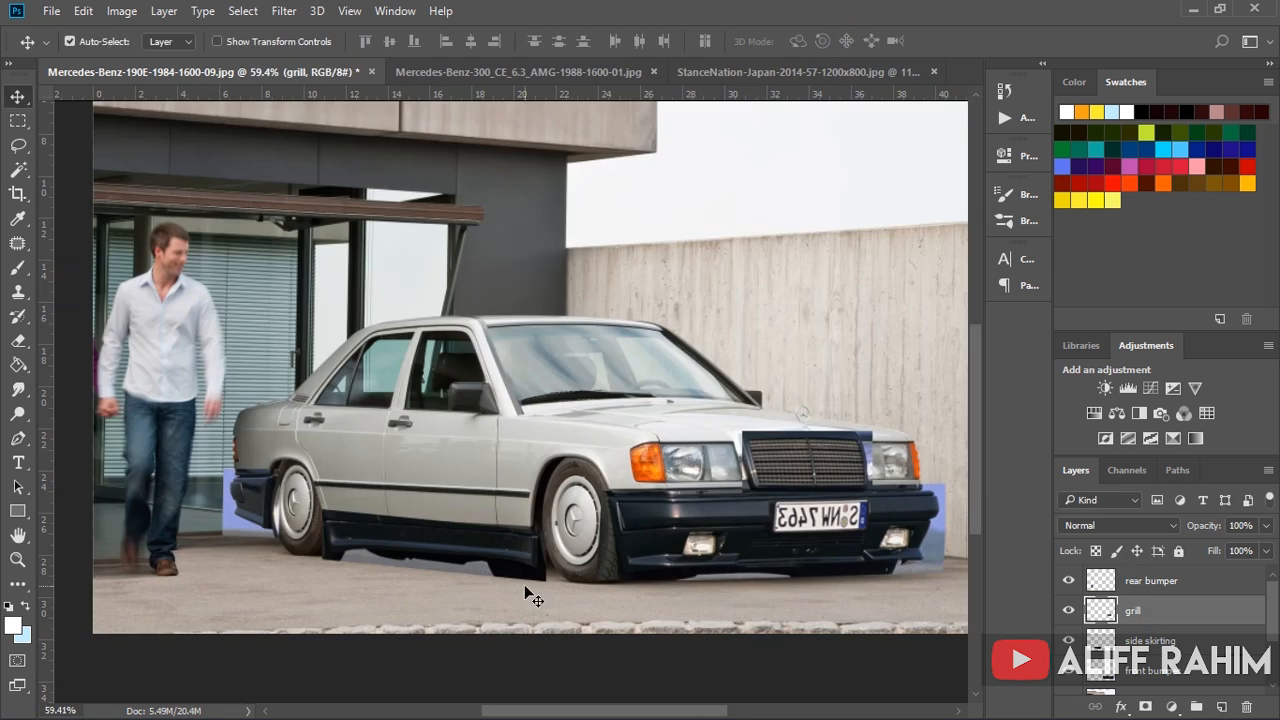
Step: Outline the rear bumper with the Pen tool, convert the path to a selection with 0 px feather and delete the surrounding background
left_click_drag(1064, 674, 1066, 678)
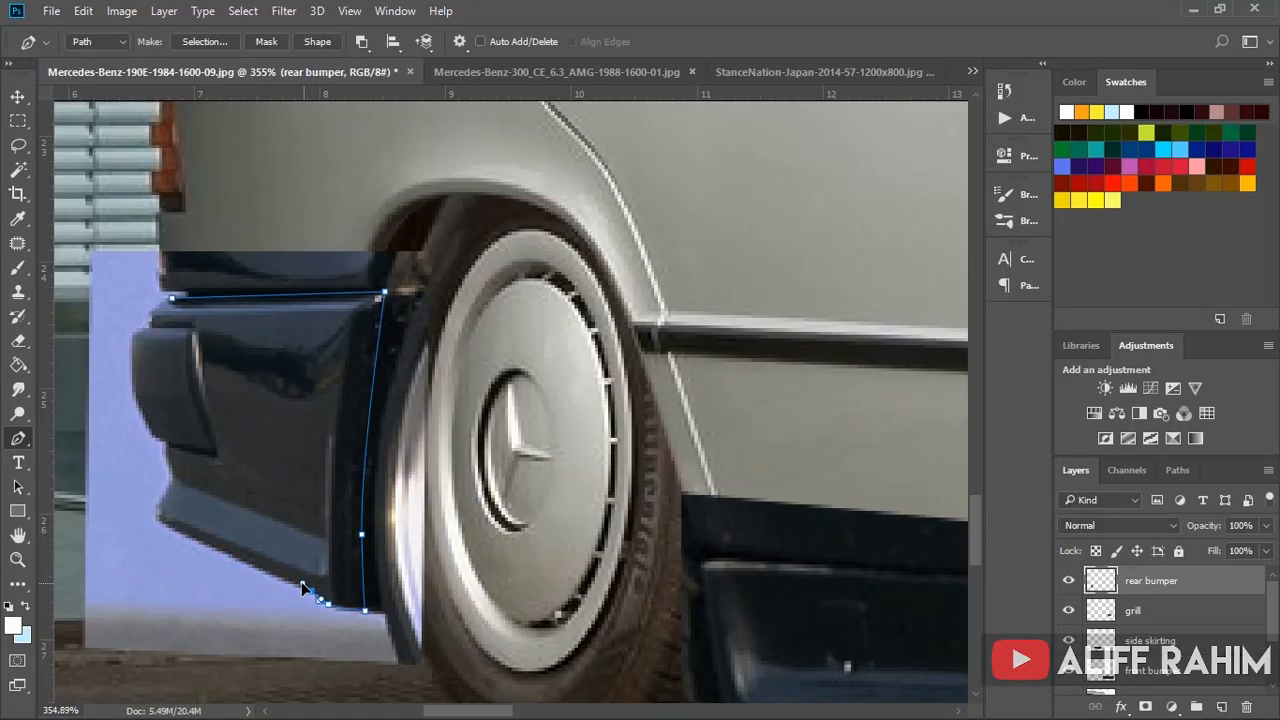
left_click(159, 520)
scroll(159, 518, "up", 5)
scroll(180, 490, "down", 3)
left_click(178, 491)
left_click(191, 465)
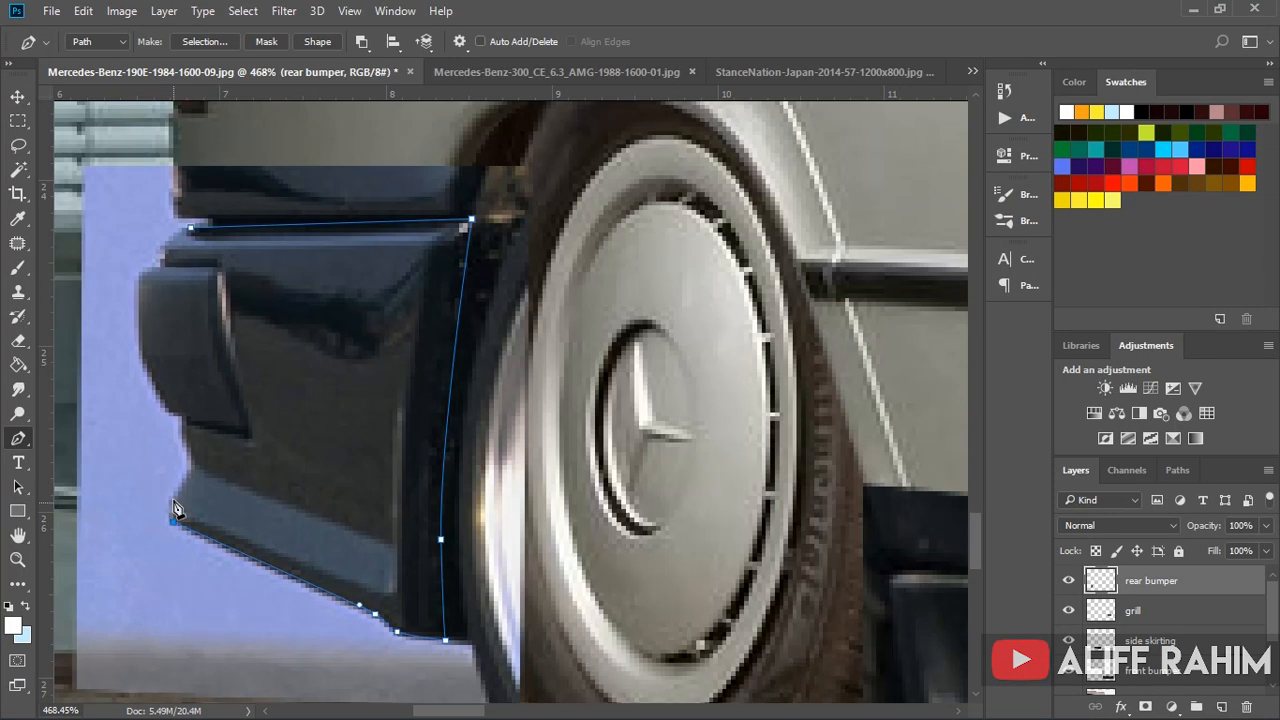
left_click(138, 285)
left_click_drag(155, 267, 168, 266)
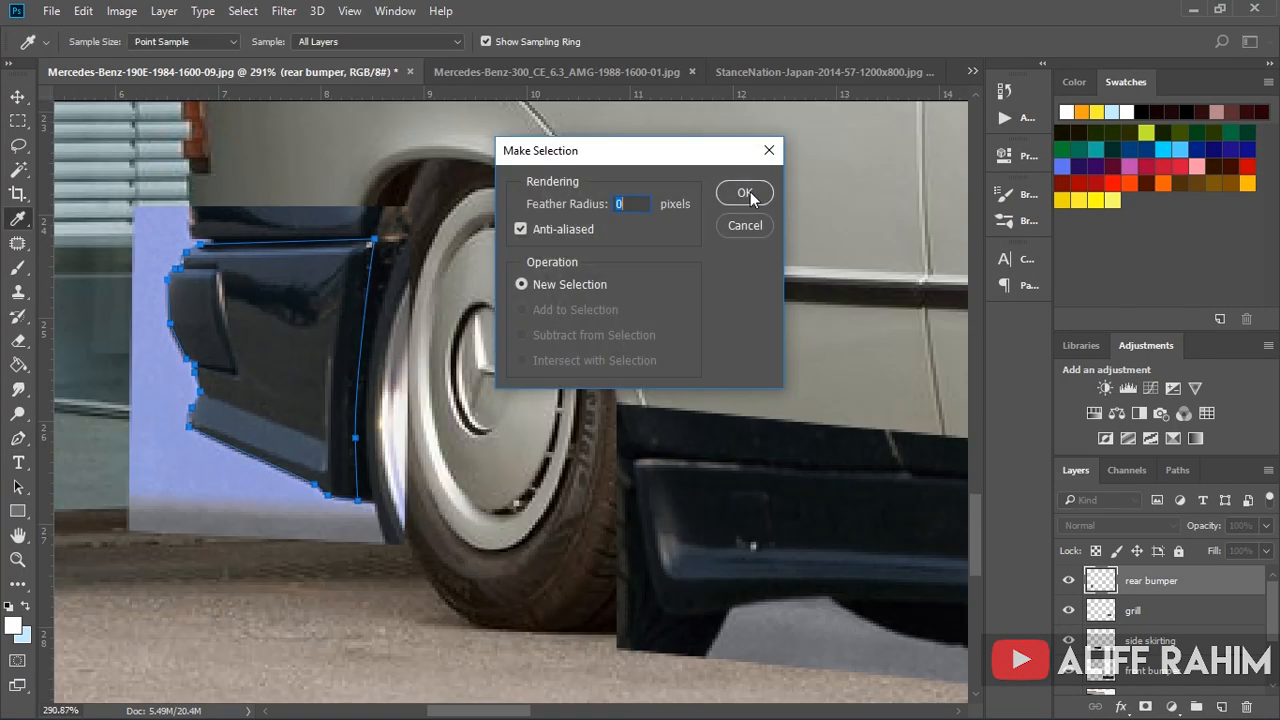
left_click(743, 194)
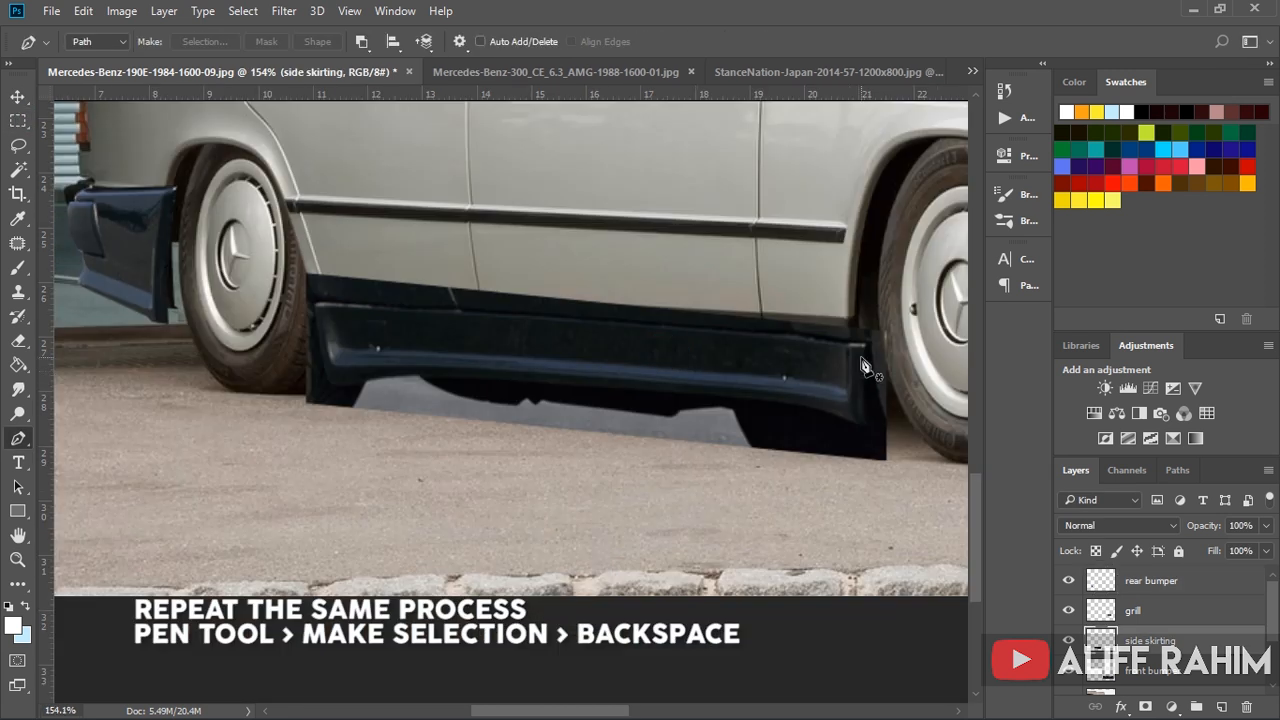
Step: Outline the side skirt with the Pen tool, make a selection with 0 px feather and delete everything around it
scroll(461, 316, "up", 3)
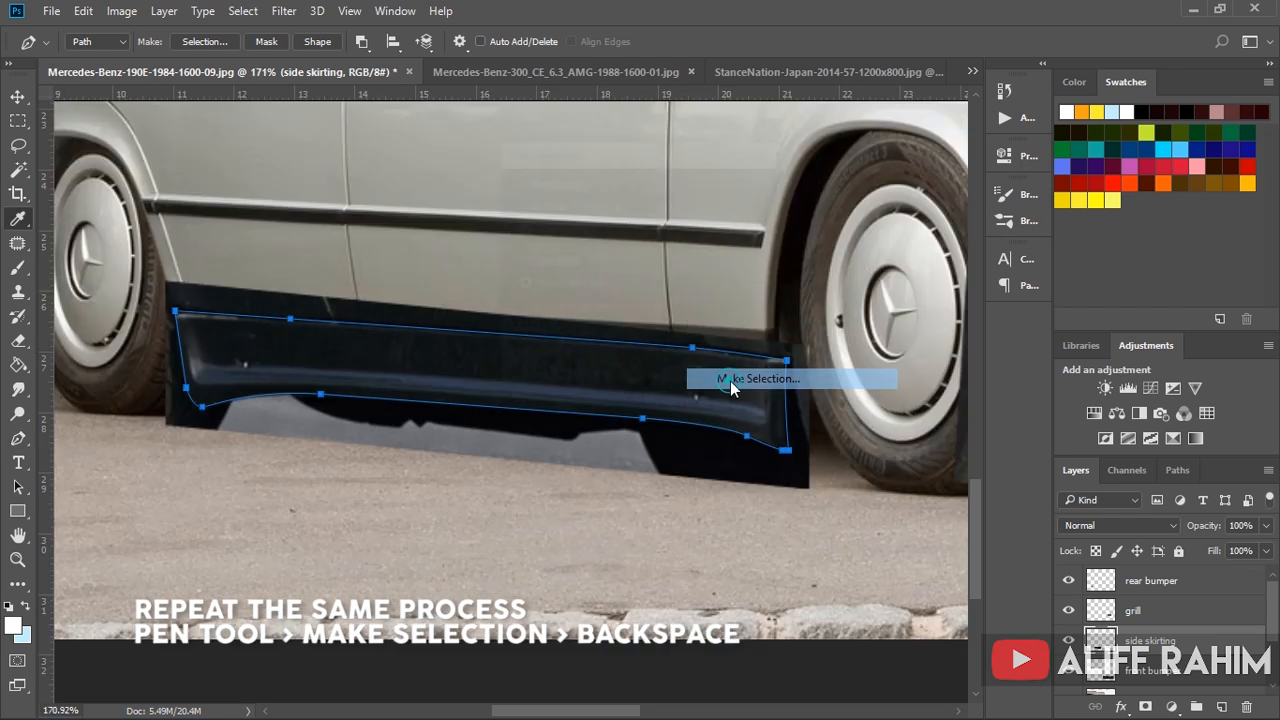
left_click(730, 378)
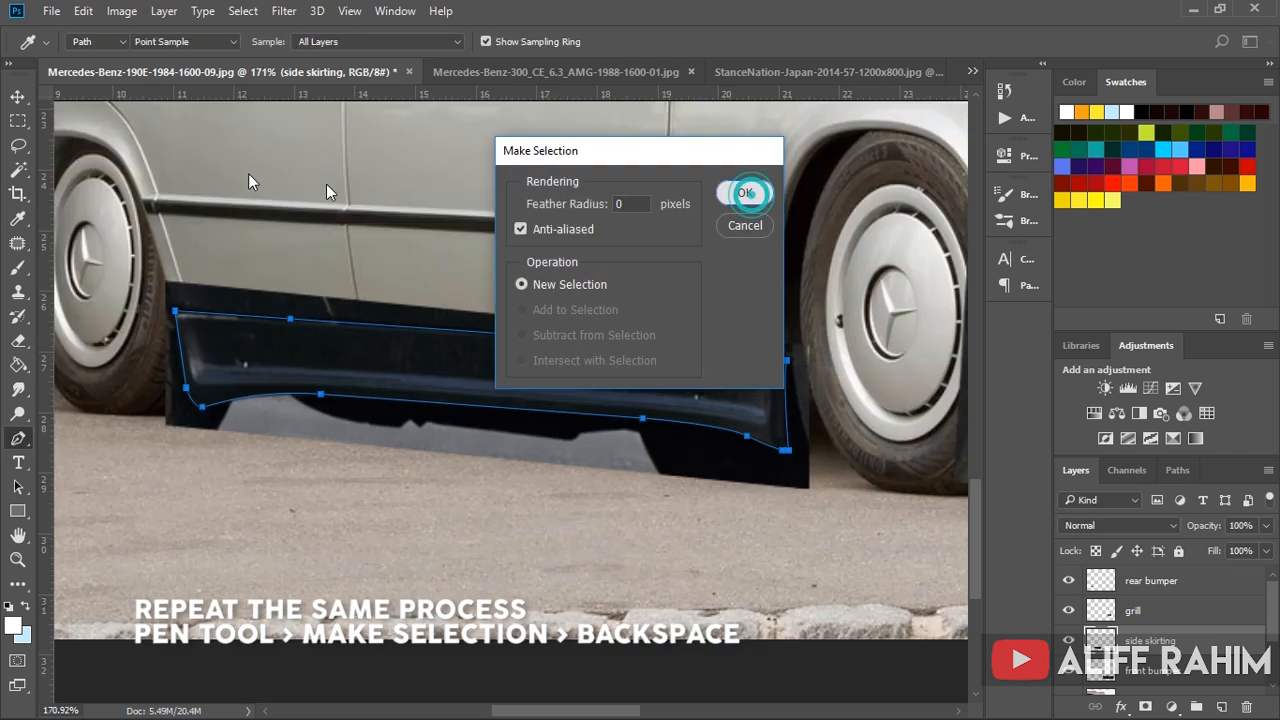
left_click(737, 191)
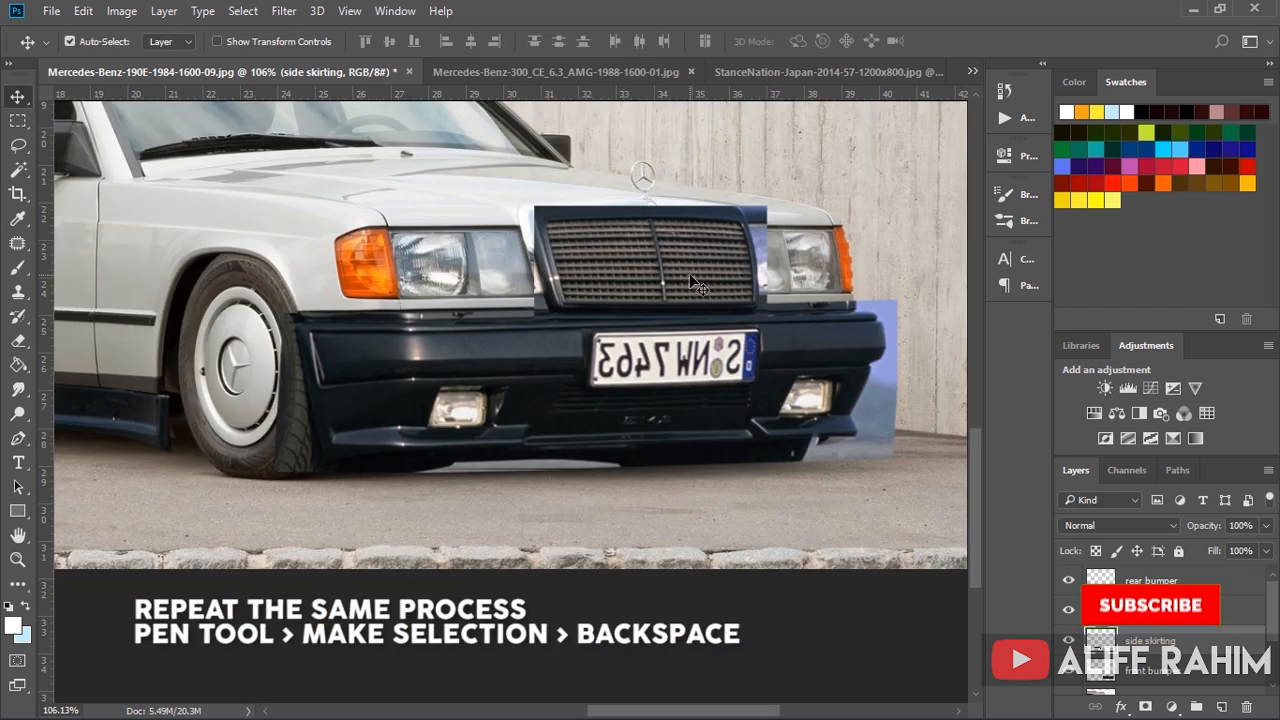
Step: Hide the grill layer and select the front bumper layer for tracing with the Pen tool
left_click(686, 271)
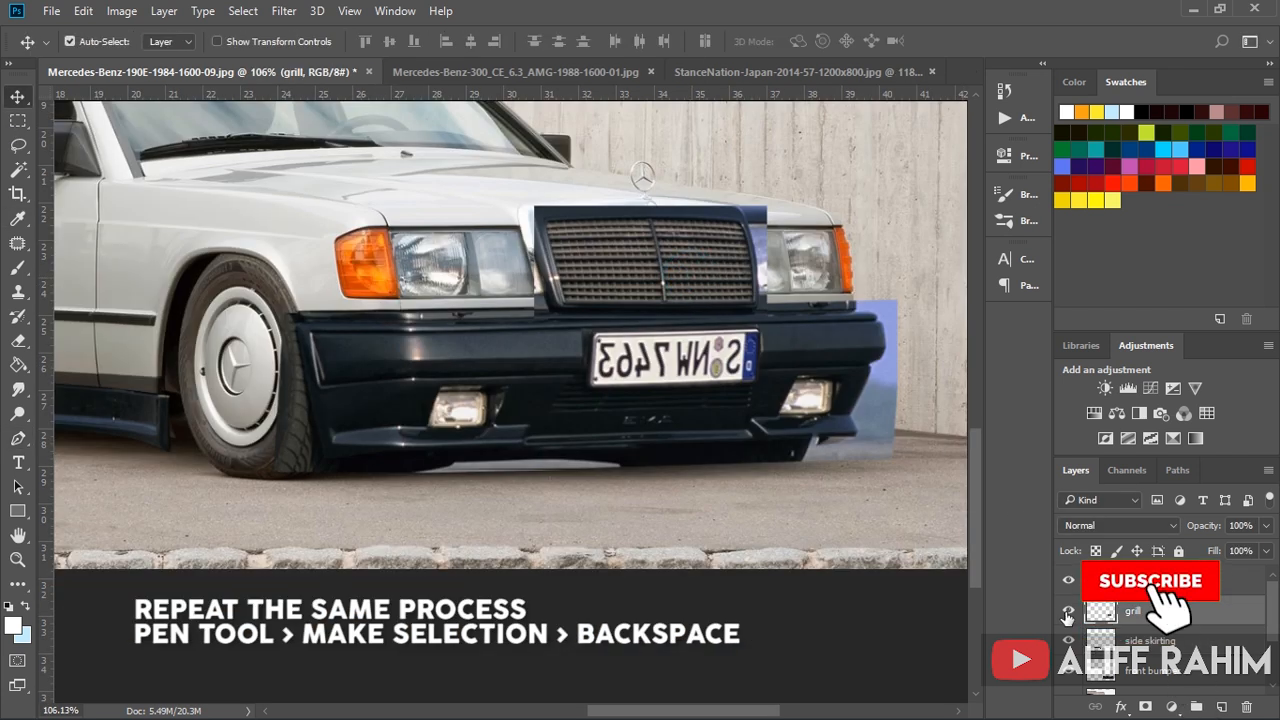
left_click(852, 332)
key("p")
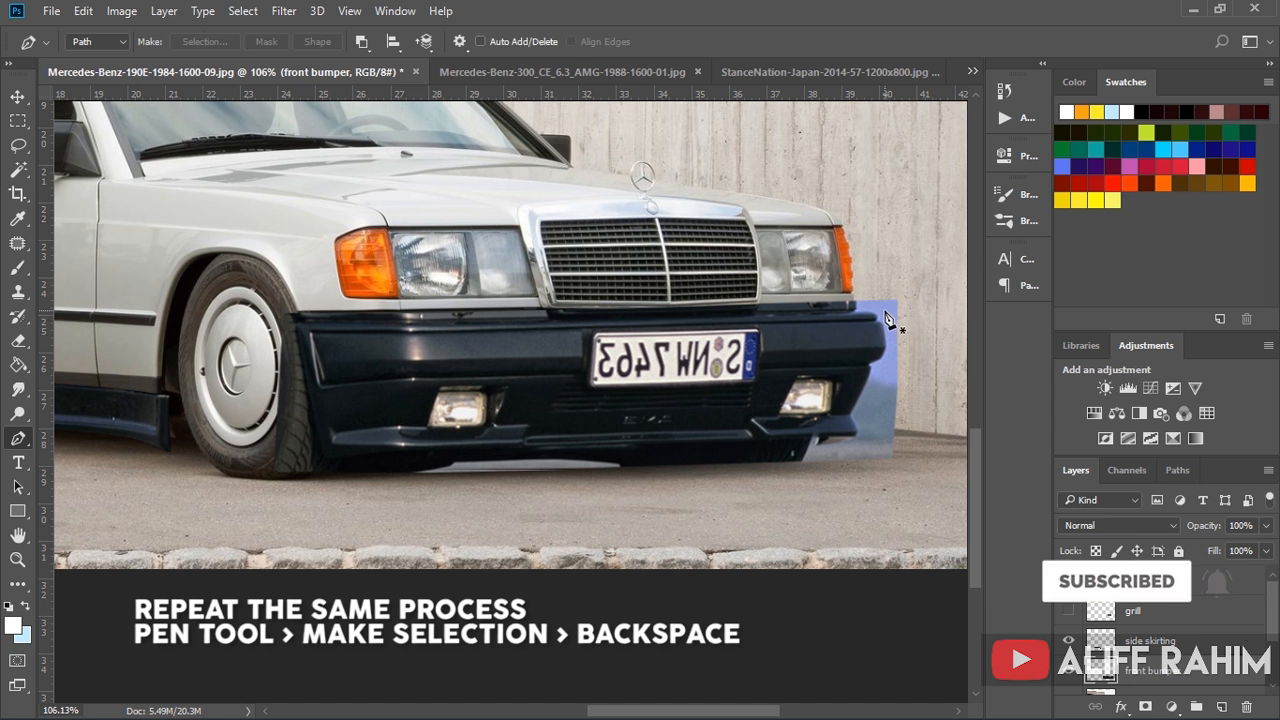
Step: Trace the front bumper's outer end away from the visible front wheel, down around the lower lip, with the Pen tool
scroll(881, 311, "up", 3)
scroll(879, 318, "up", 3)
left_click(810, 320)
left_click(869, 323)
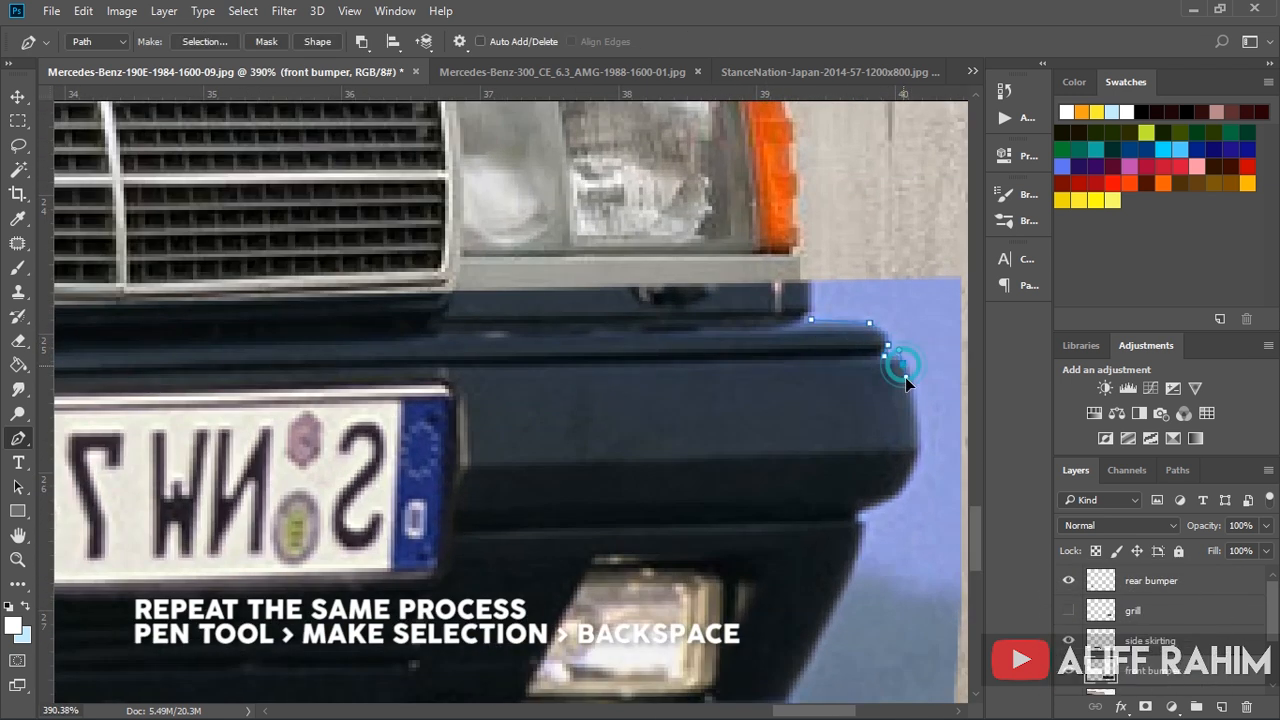
left_click_drag(849, 568, 916, 306)
left_click_drag(889, 364, 871, 394)
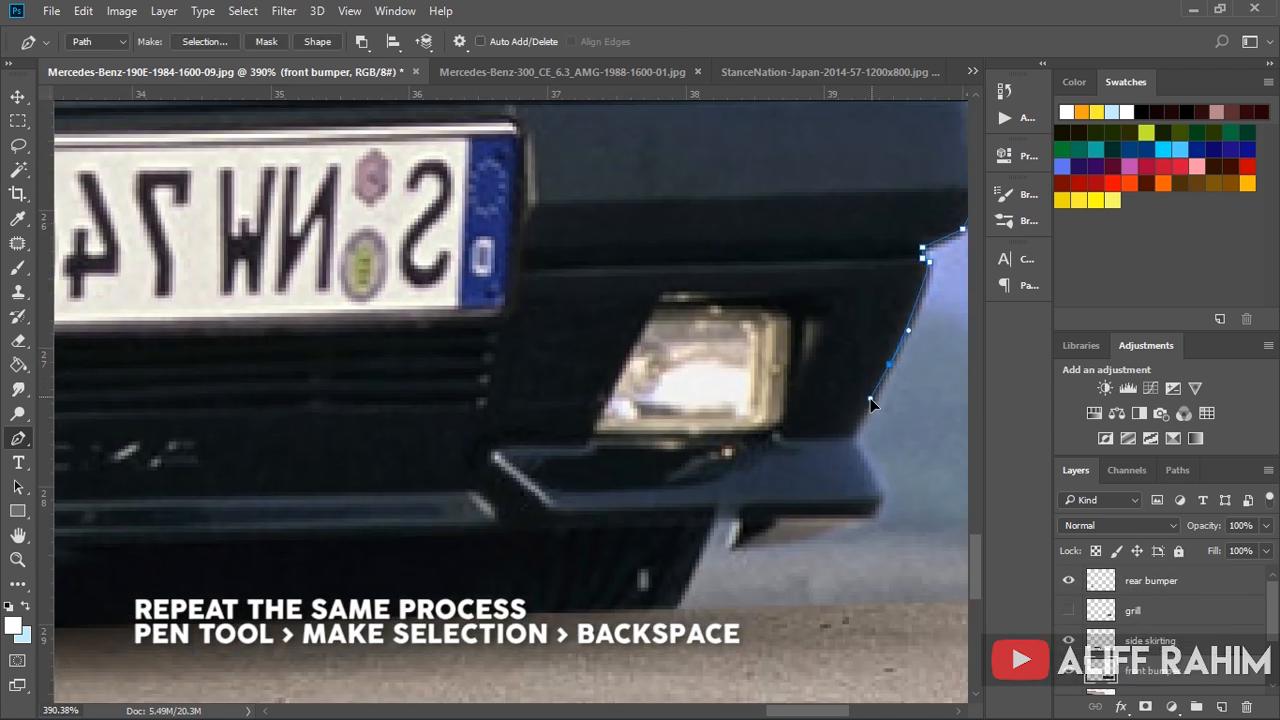
scroll(322, 541, "down", 4)
scroll(566, 524, "up", 3)
Step: Continue the path along the front bumper's lower lip, wheel-side end and upper edge, closing the outline
left_click(566, 521)
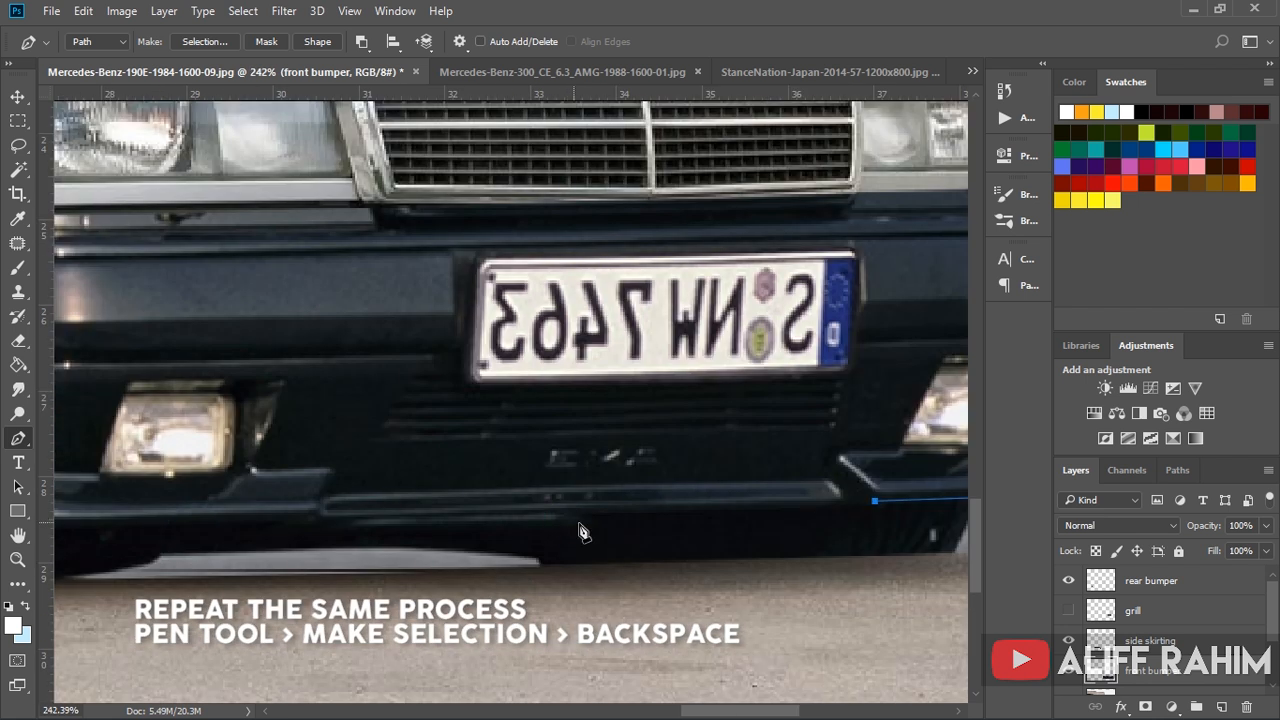
scroll(569, 525, "down", 2)
left_click(248, 532)
scroll(148, 388, "up", 2)
left_click(277, 343)
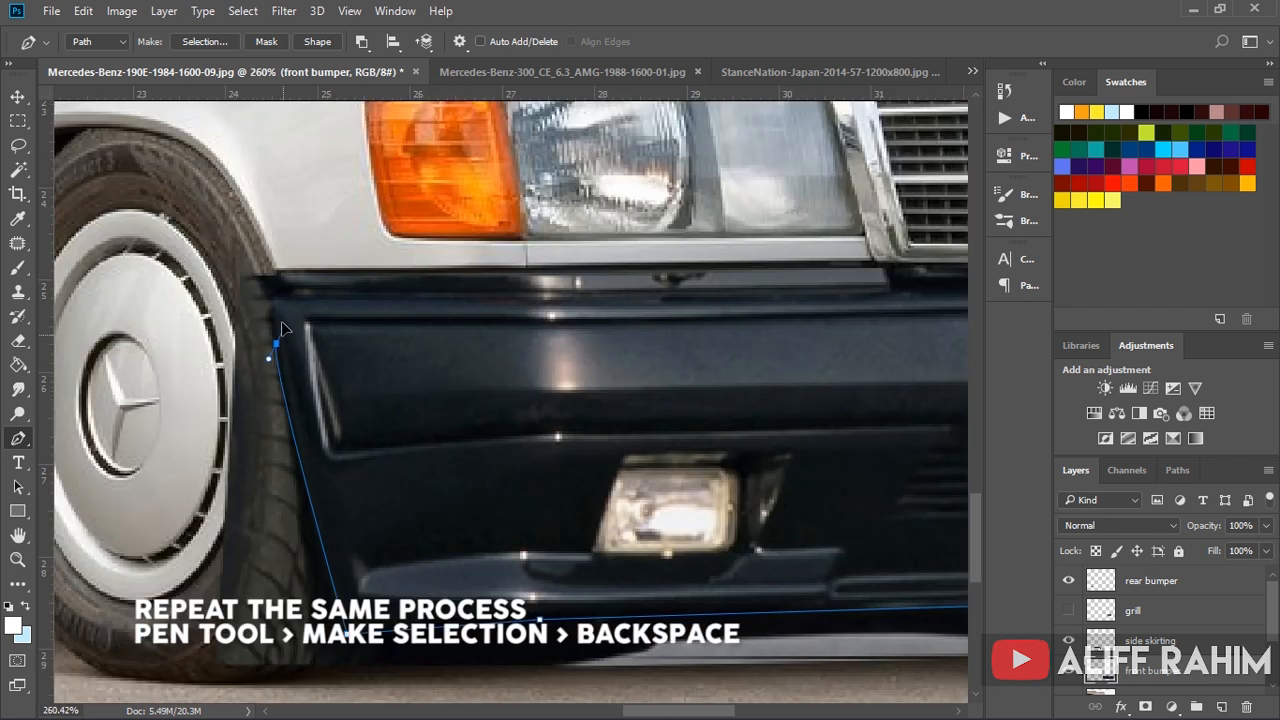
left_click(544, 298)
left_click_drag(544, 298, 130, 306)
left_click(726, 289)
left_click_drag(726, 289, 209, 312)
left_click(561, 308)
left_click(692, 310)
Step: Convert the front bumper path to a selection, delete everything outside it on the layer and deselect
scroll(675, 320, "down", 4)
right_click(544, 348)
left_click(617, 378)
left_click(737, 189)
key("m")
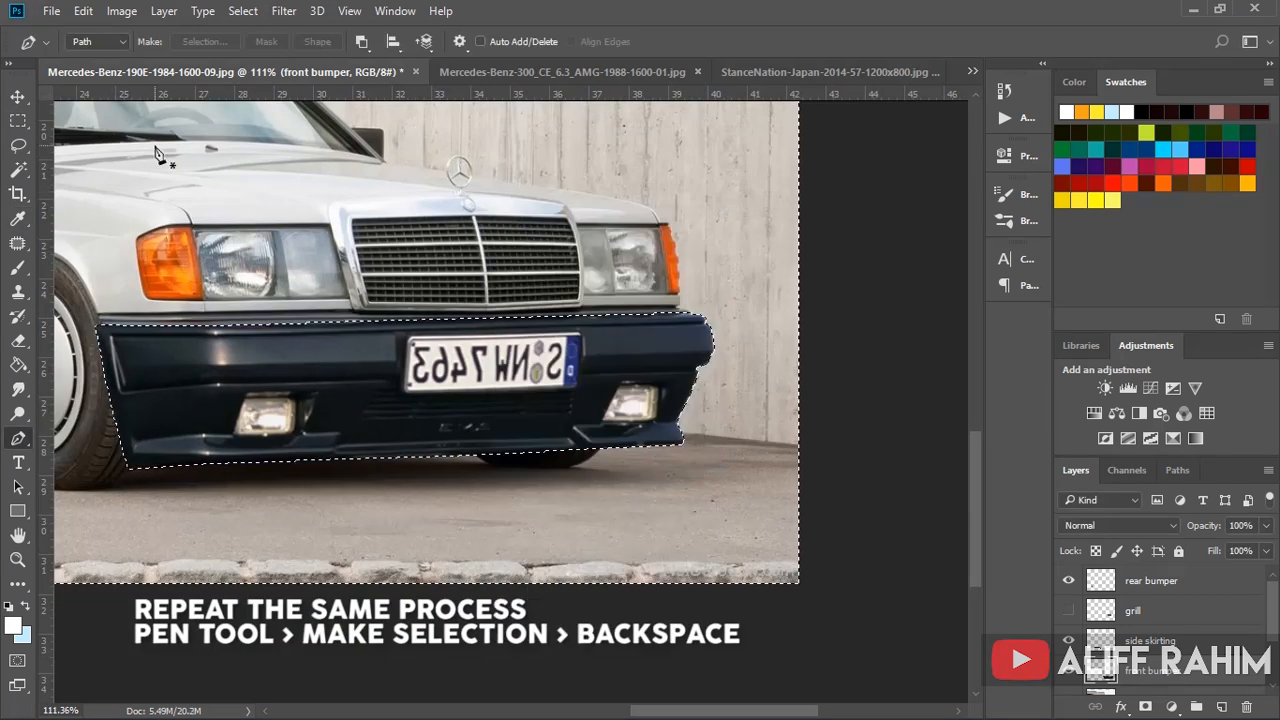
right_click(158, 148)
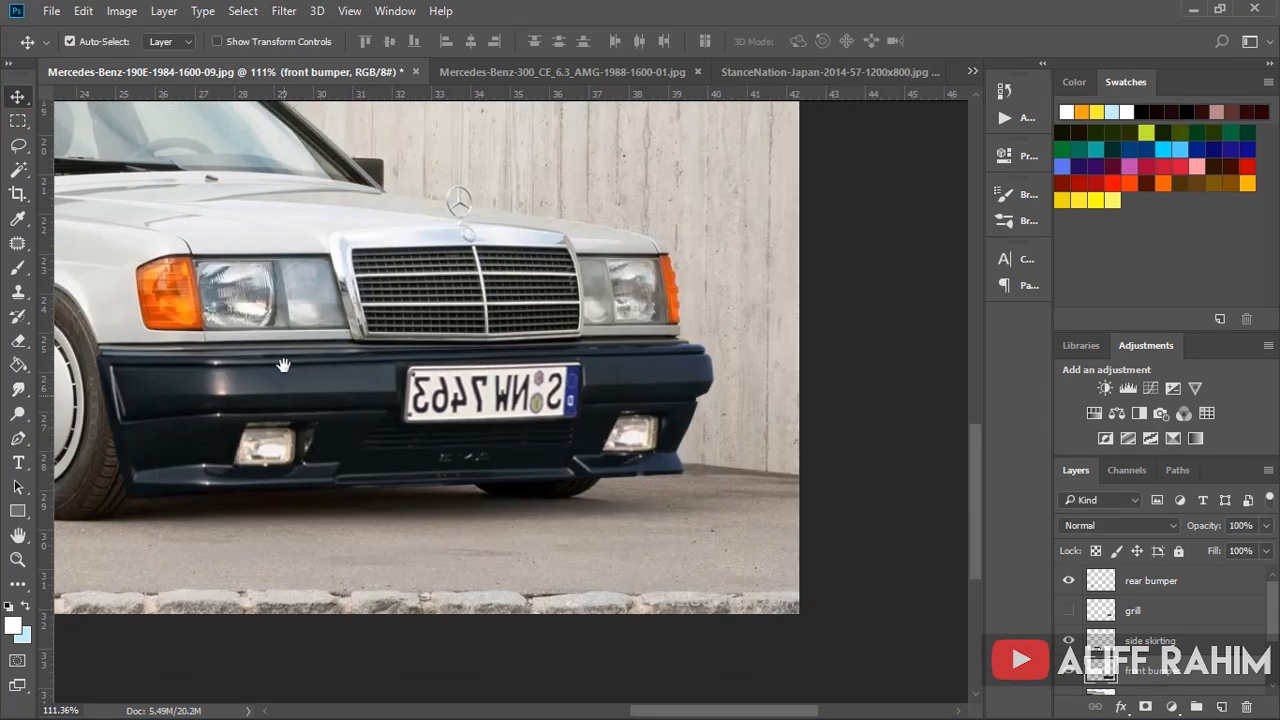
Step: Free-transform the front bumper, slightly adjusting its shape to fit the silver car's front
left_click_drag(283, 365, 362, 369)
scroll(329, 412, "up", 4)
left_click_drag(523, 411, 290, 430)
scroll(730, 375, "up", 6)
key("ctrl+t")
right_click(762, 362)
left_click(802, 459)
left_click_drag(826, 499, 820, 512)
scroll(820, 515, "down", 6)
left_click(827, 42)
Step: Refine the front bumper's fit beneath the headlights and grille with a second transform
left_click_drag(293, 388, 506, 325)
scroll(507, 330, "down", 3)
scroll(610, 415, "up", 3)
key("ctrl+t")
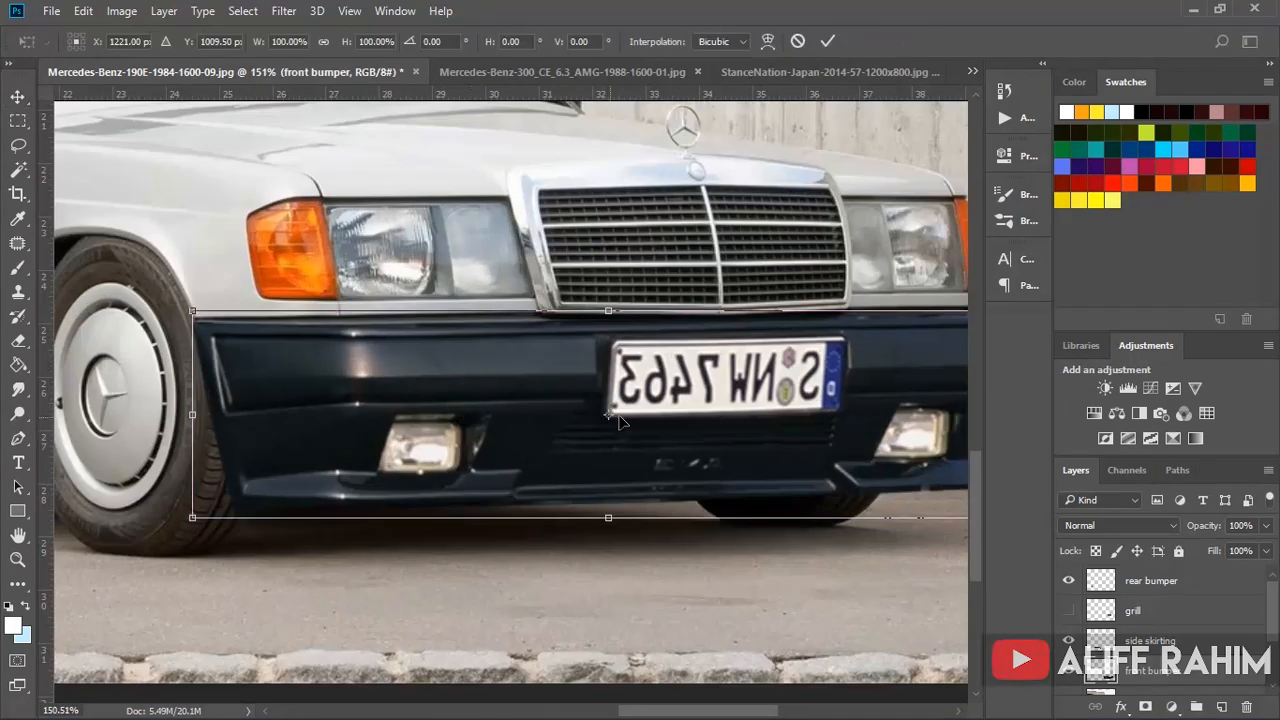
right_click(620, 416)
right_click(609, 336)
left_click(670, 489)
left_click(827, 41)
Step: Show the grill layer again and reposition the copied grille over the silver car's grille
scroll(645, 563, "up", 2)
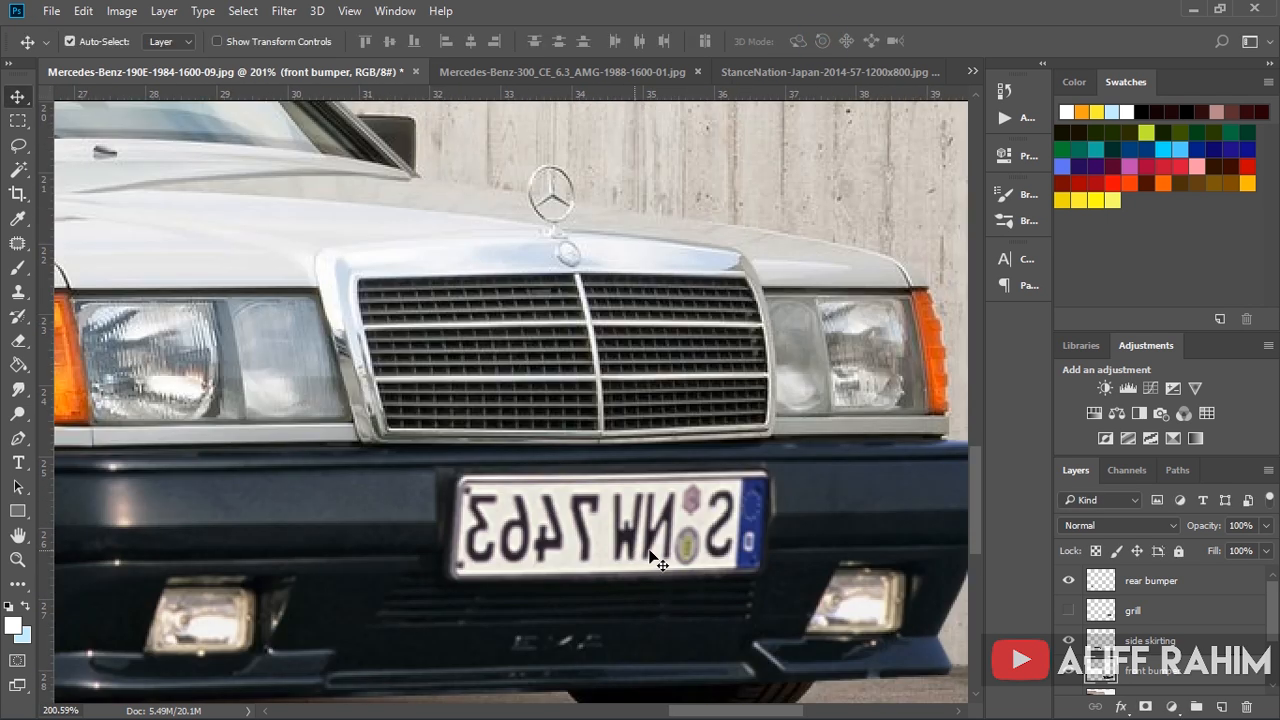
left_click(1067, 610)
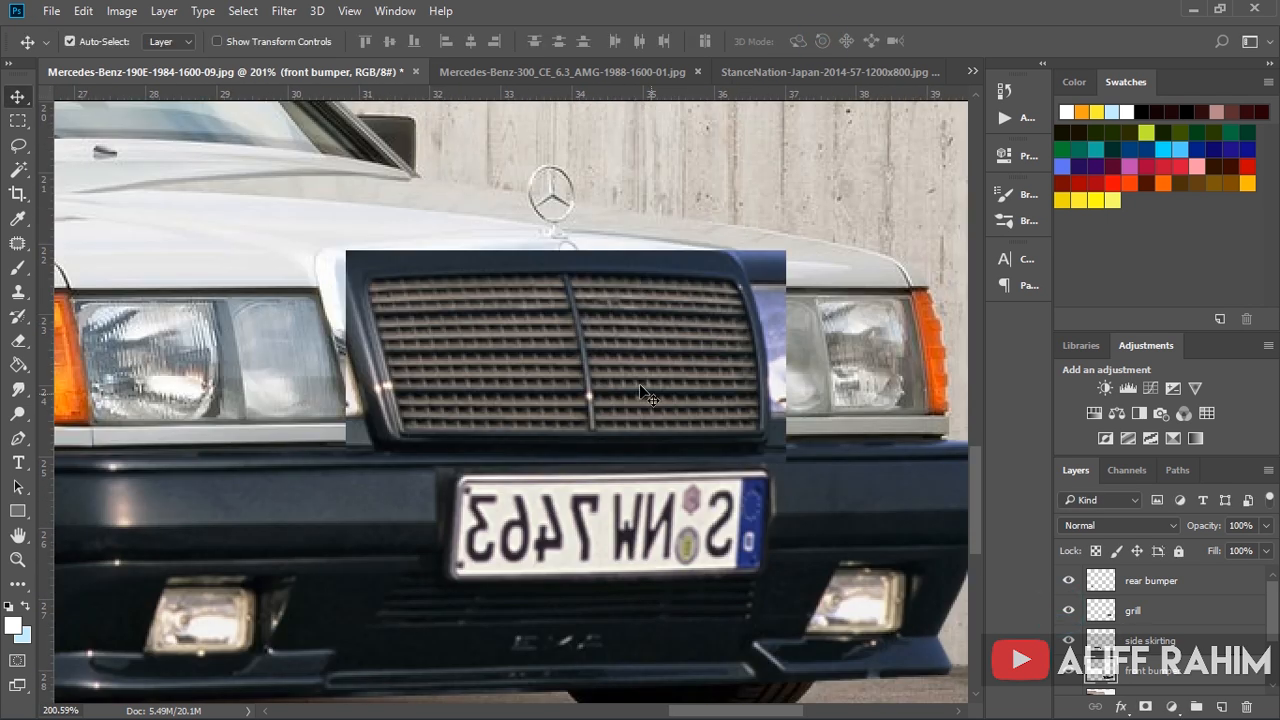
left_click_drag(620, 392, 800, 247)
left_click_drag(714, 270, 607, 384)
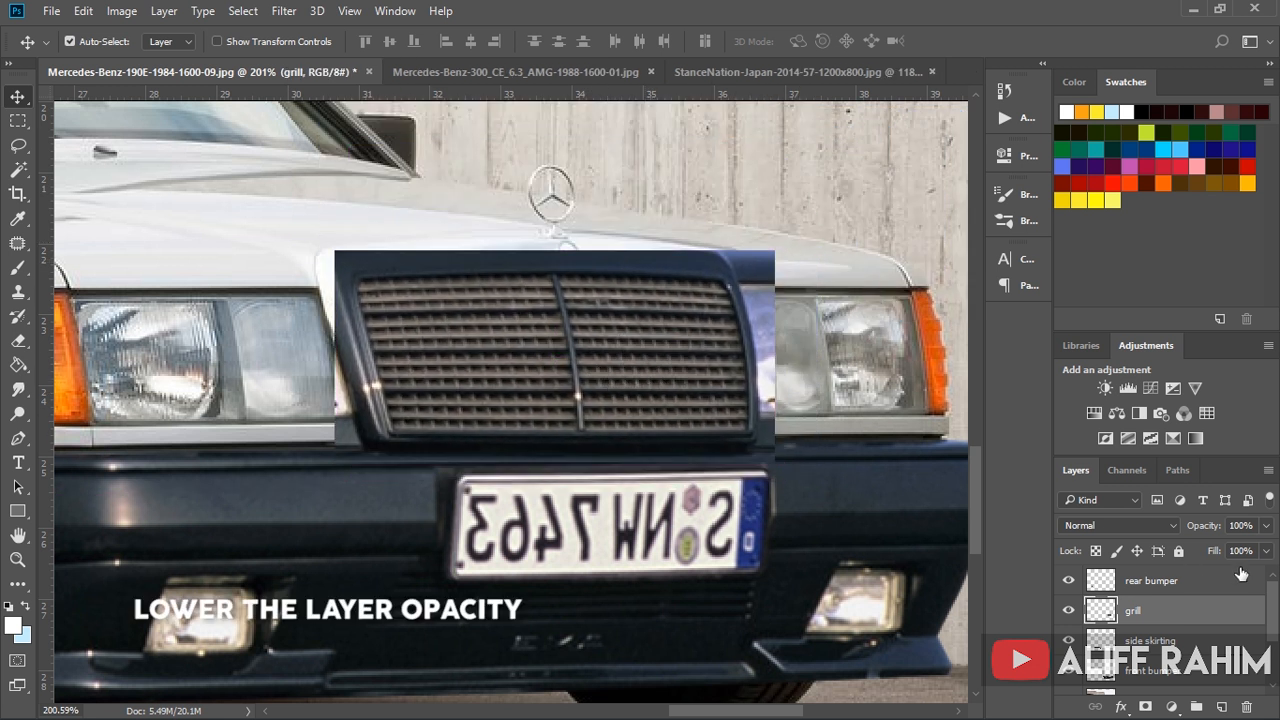
Step: Lower the grill layer's opacity to 53% and align the copied grille with the original underneath
left_click_drag(1265, 527, 1226, 546)
scroll(505, 360, "up", 3)
left_click(521, 358)
mouse_move(576, 366)
left_mouse_down()
mouse_move(625, 365)
mouse_move(576, 366)
mouse_move(586, 360)
left_mouse_up()
Step: Scale the copied grille to about 108% width and 104% height so it covers the original grille
key("ctrl+t")
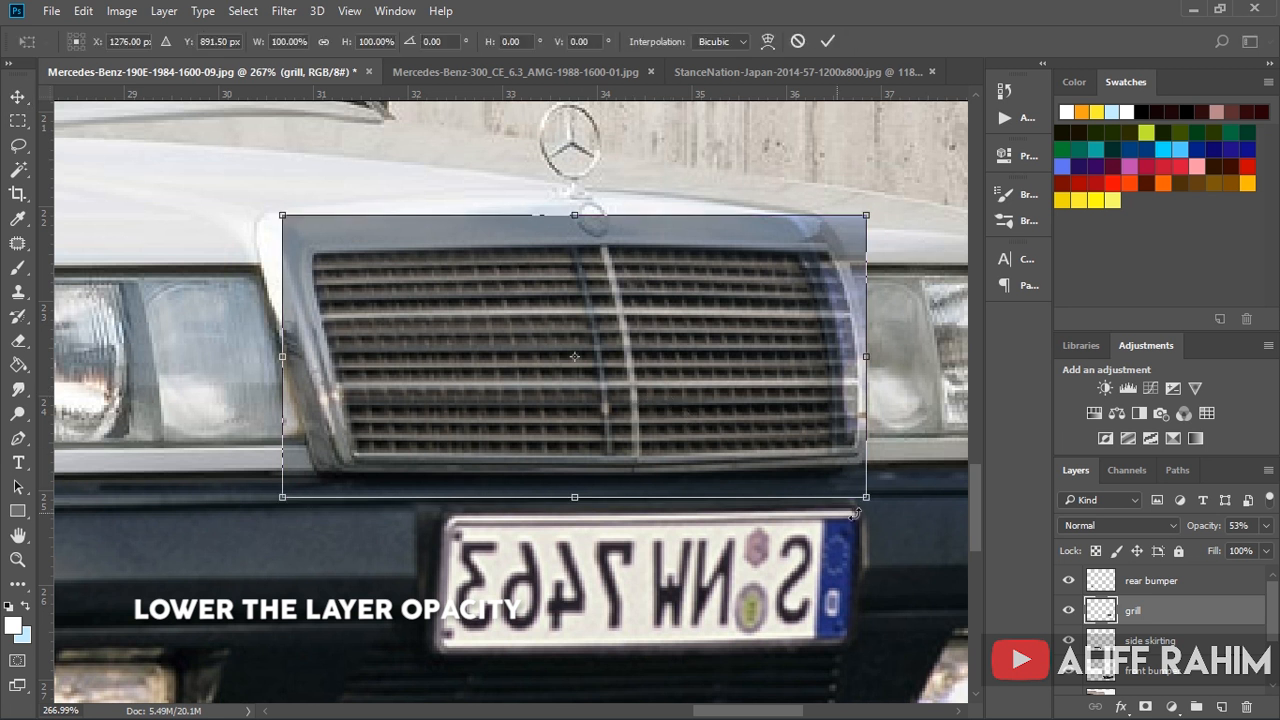
left_click_drag(874, 507, 896, 519)
left_click_drag(755, 440, 771, 420)
left_click_drag(295, 352, 276, 352)
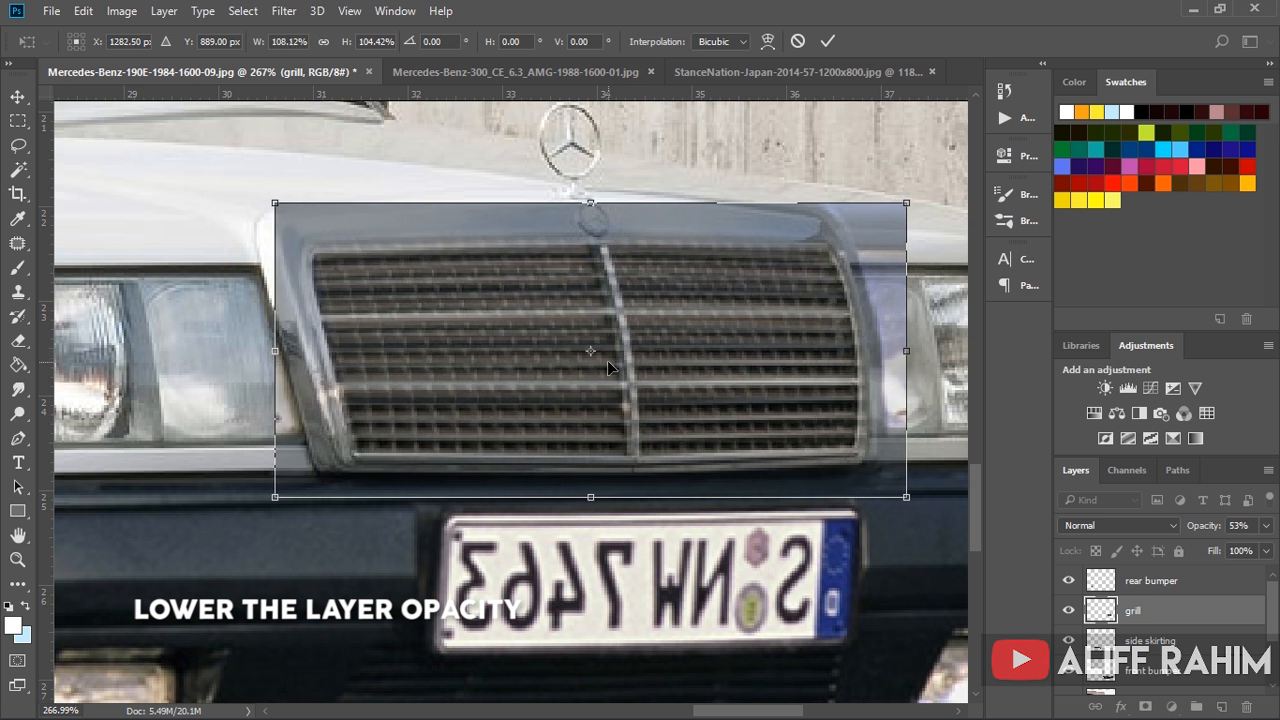
left_click(828, 41)
Step: Lower the grill layer's opacity to 17% and trace the original grille's mesh opening with a closed Pen tool path
left_click(1266, 528)
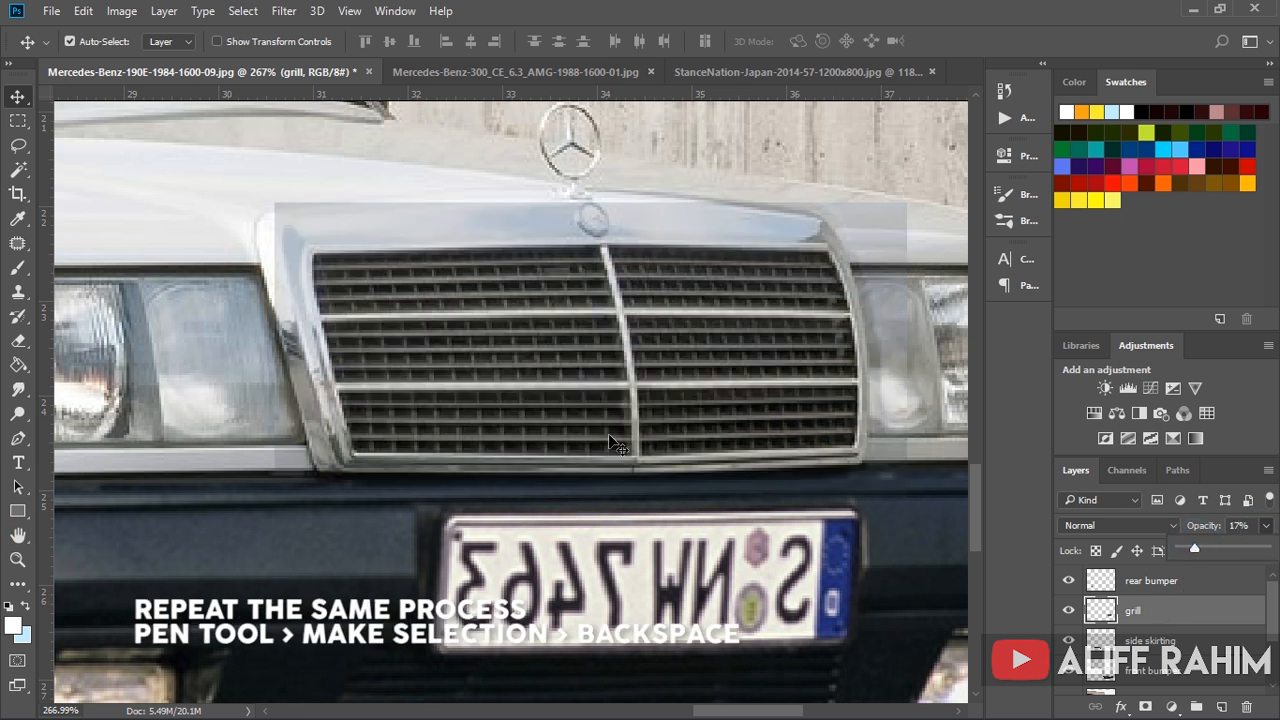
key("p")
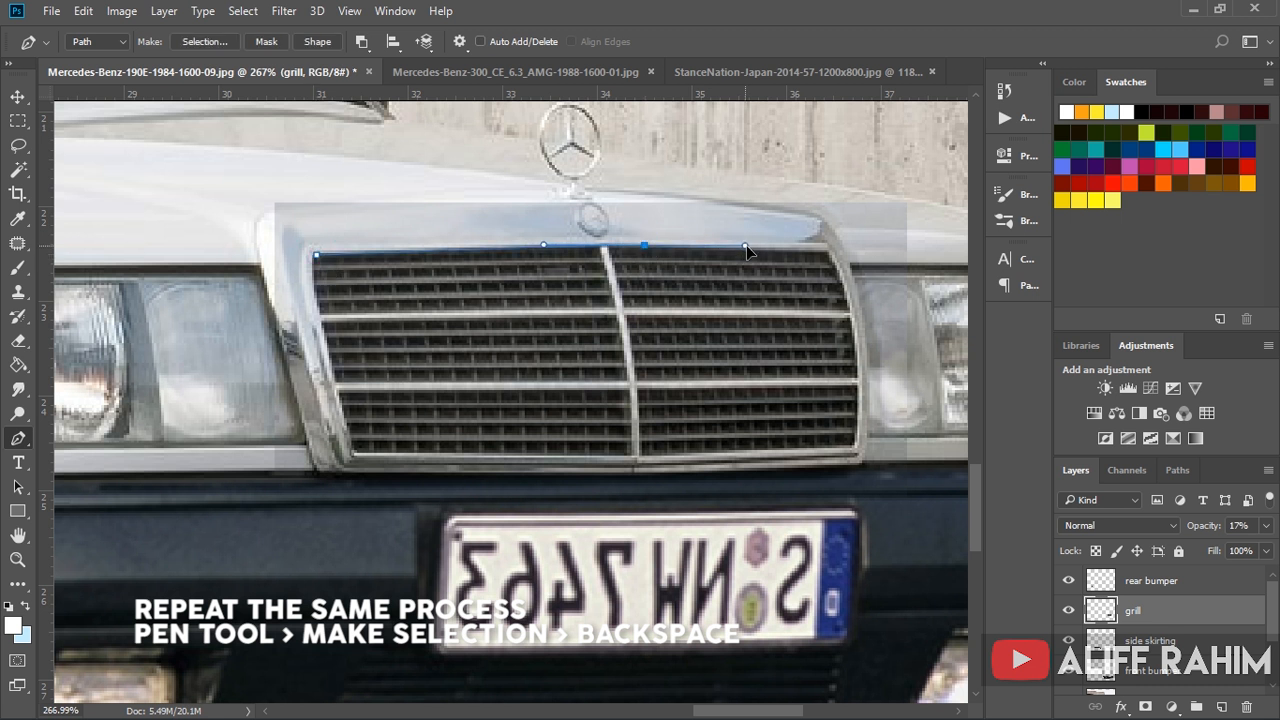
left_click(852, 441)
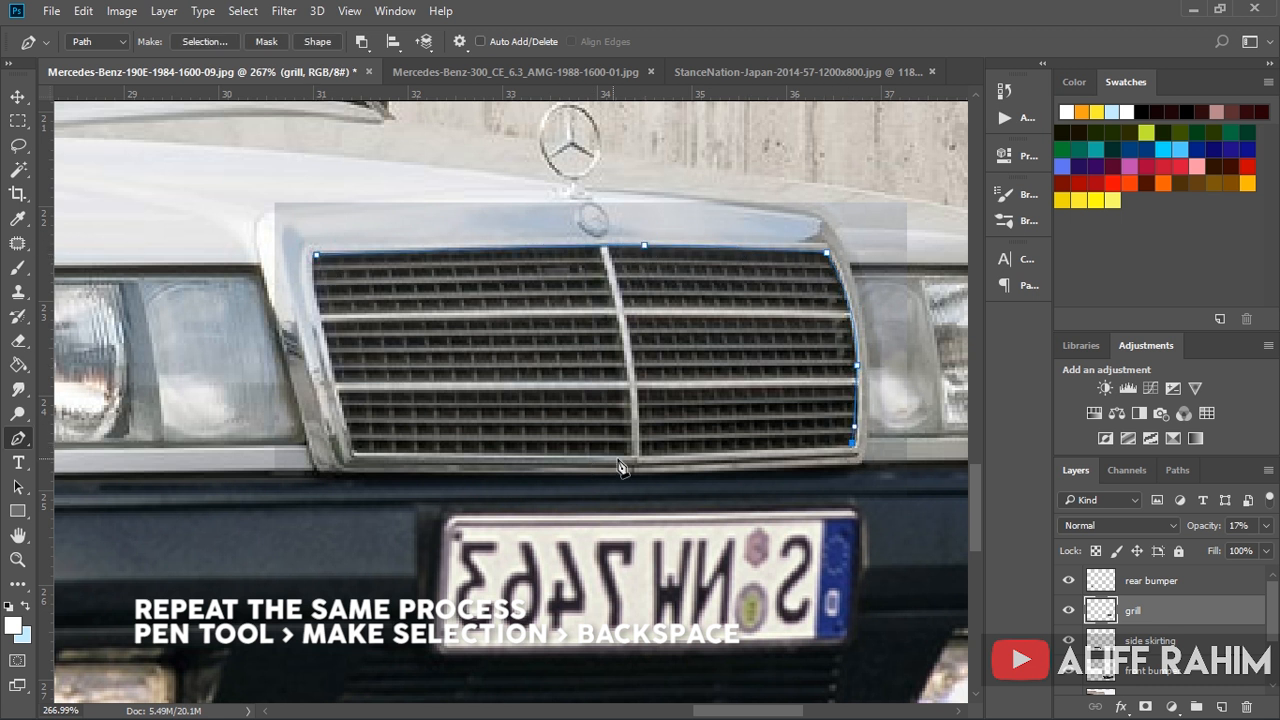
left_click(360, 458)
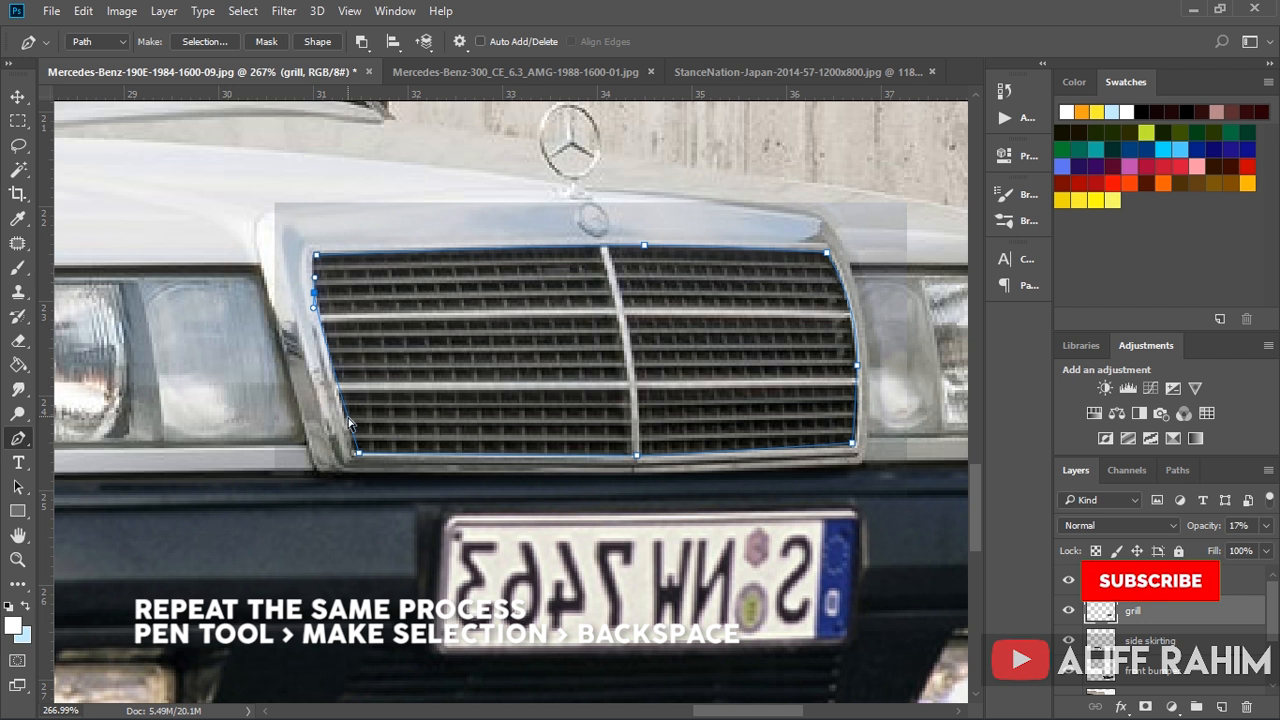
scroll(356, 457, "up", 2)
left_click(318, 296)
left_click(308, 192)
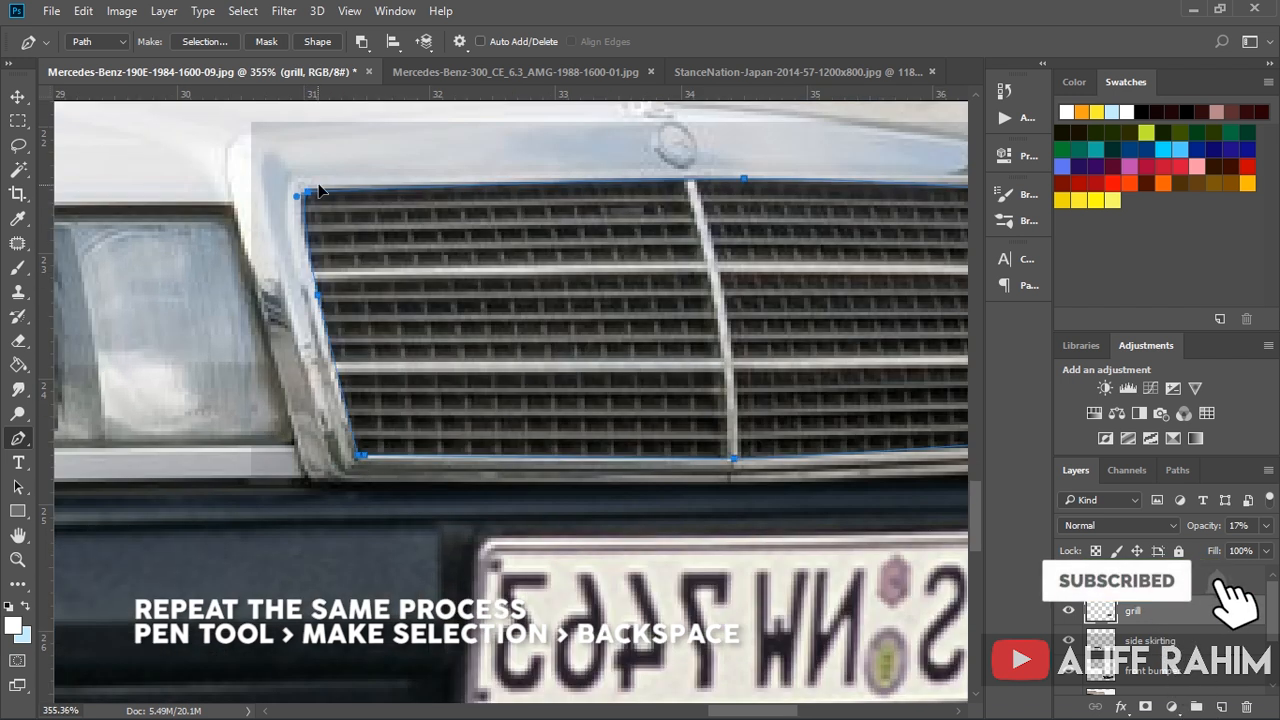
Step: Convert the grille mesh path into a selection with 0-pixel feather and restore the grill layer's opacity to 100%
scroll(349, 210, "down", 4)
right_click(394, 246)
left_click(459, 335)
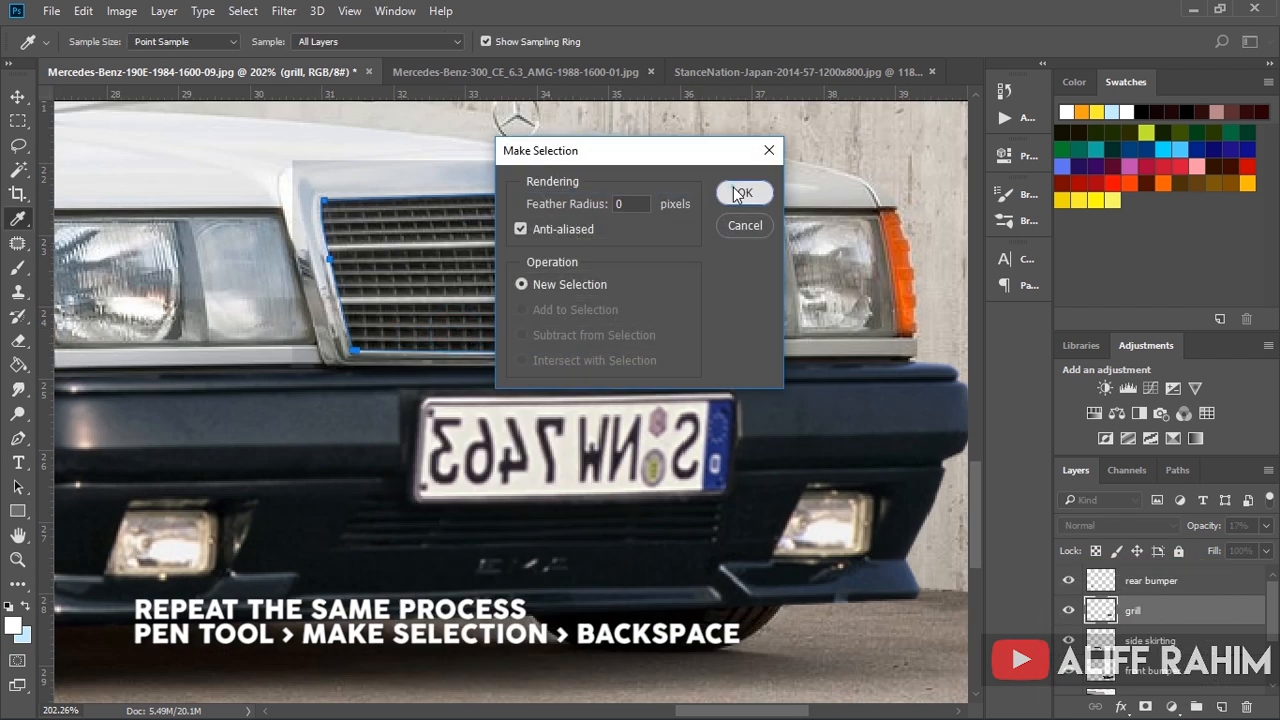
left_click(735, 189)
left_click(1267, 526)
left_click(1268, 548)
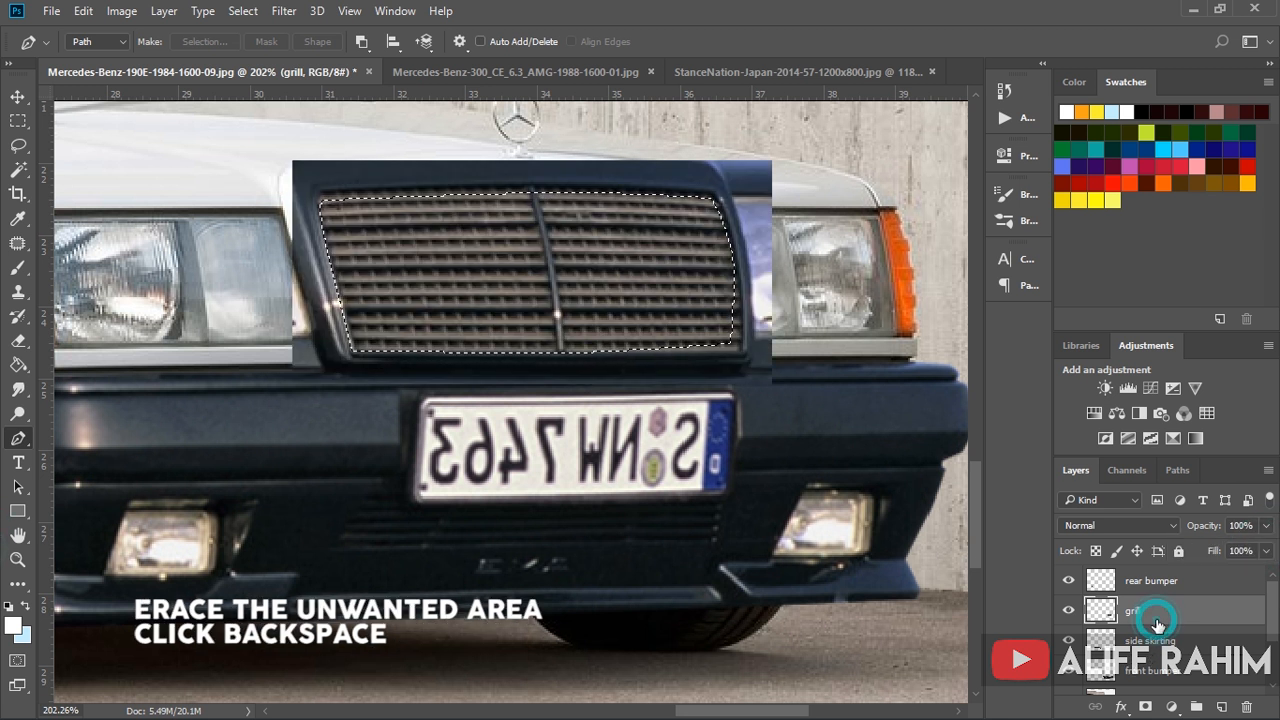
Step: Erase the copied grille outside the mesh opening and remove the selection
key("BackSpace")
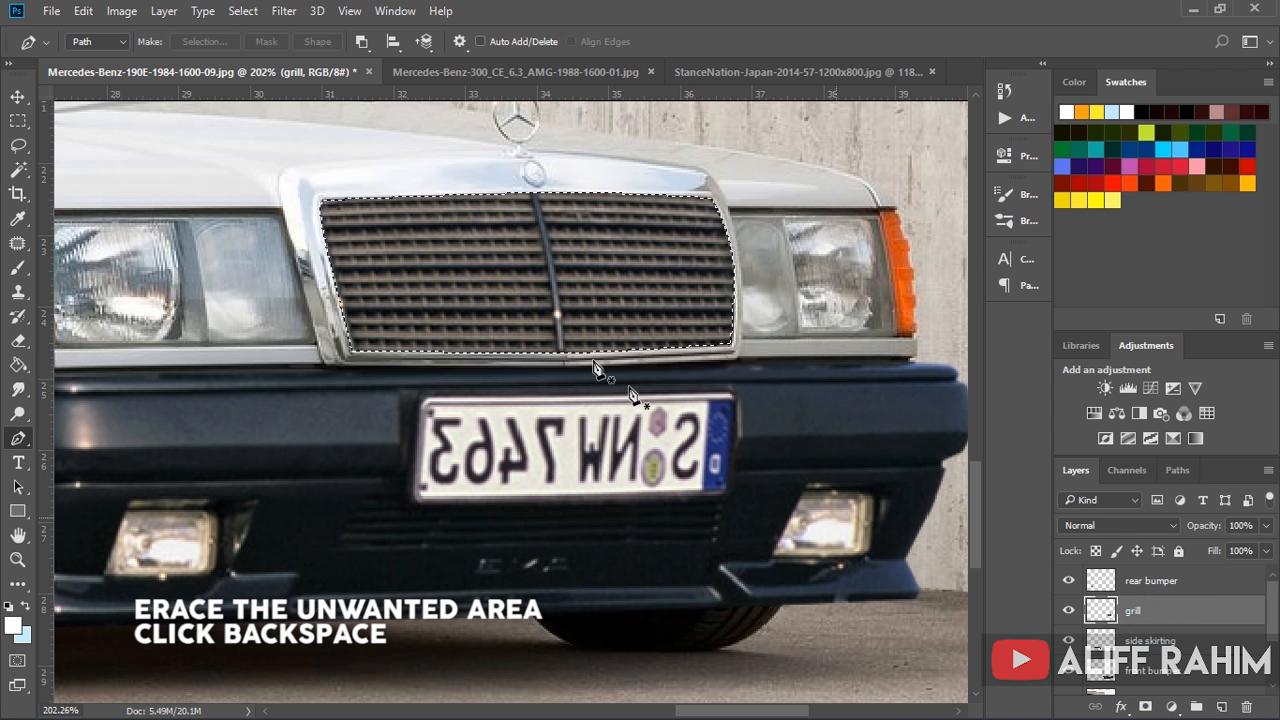
left_click(17, 120)
right_click(102, 122)
left_click(126, 143)
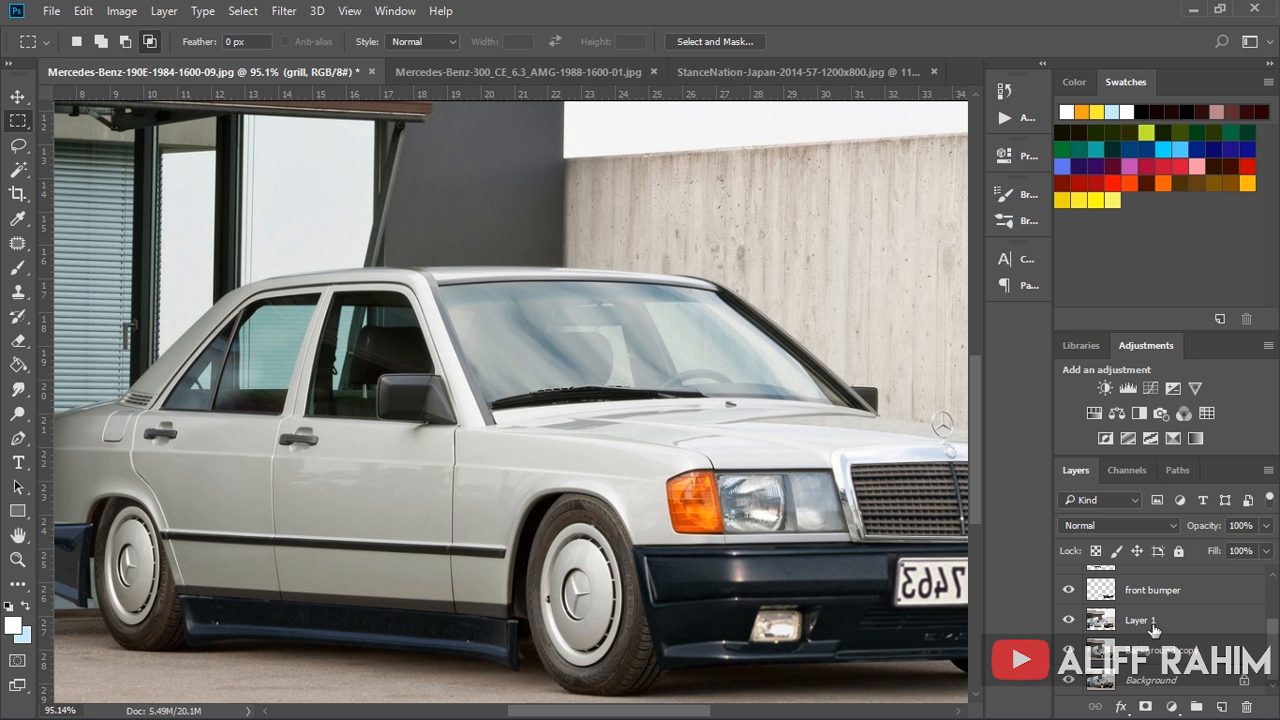
Step: Trace the windshield on Layer 1 with the Pen tool and convert the path into a selection with 0-pixel feather
scroll(780, 470, "up", 3)
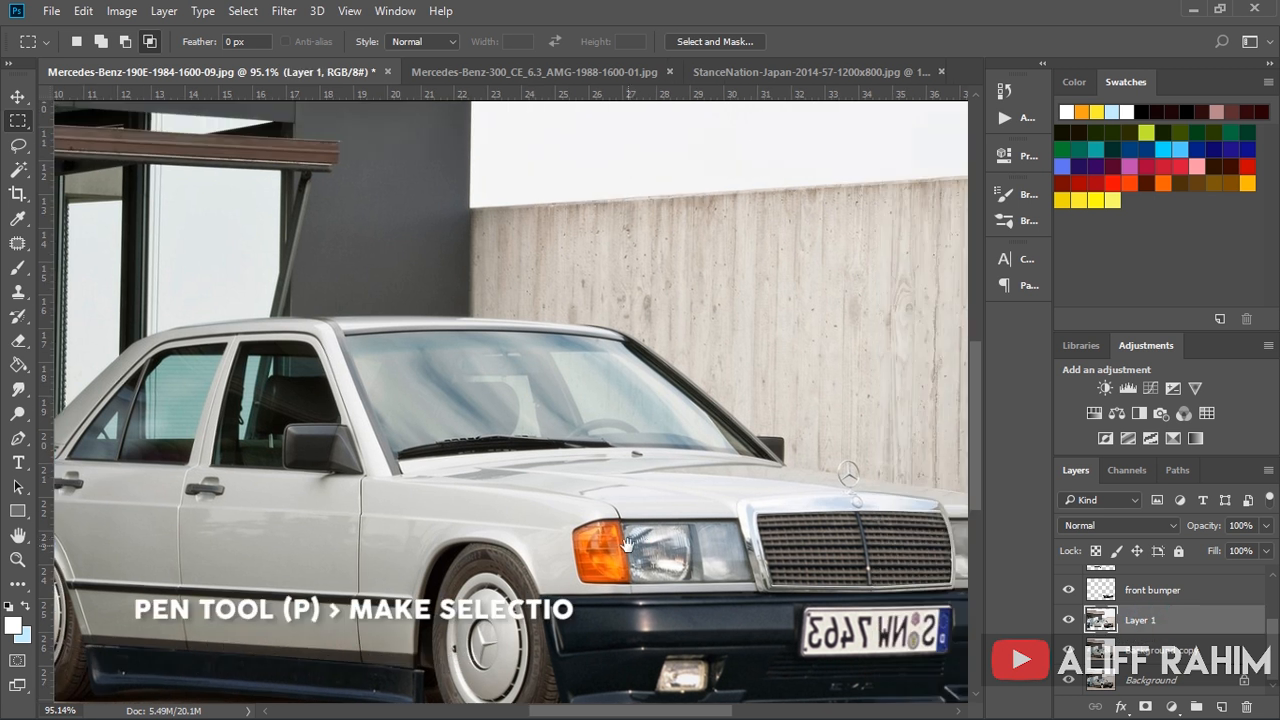
key("p")
scroll(780, 470, "up", 2)
left_click(777, 464)
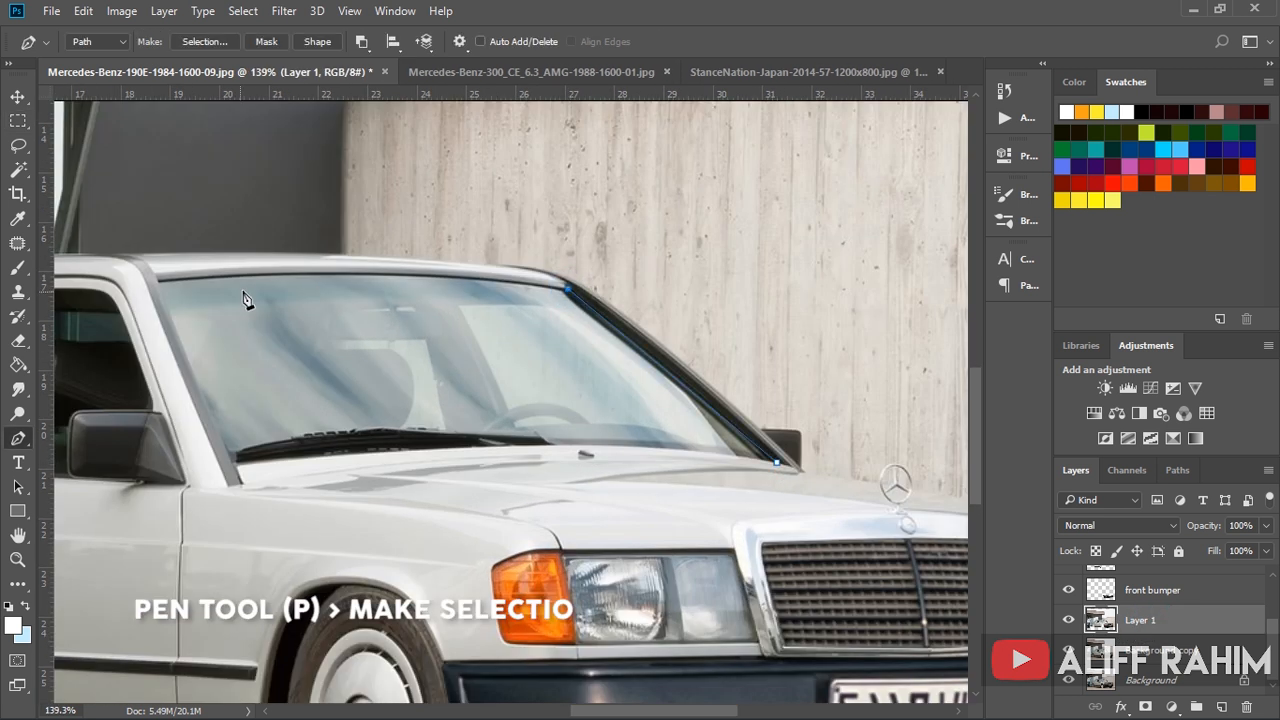
scroll(256, 481, "up", 1)
left_click_drag(829, 461, 960, 505)
scroll(960, 505, "down", 2)
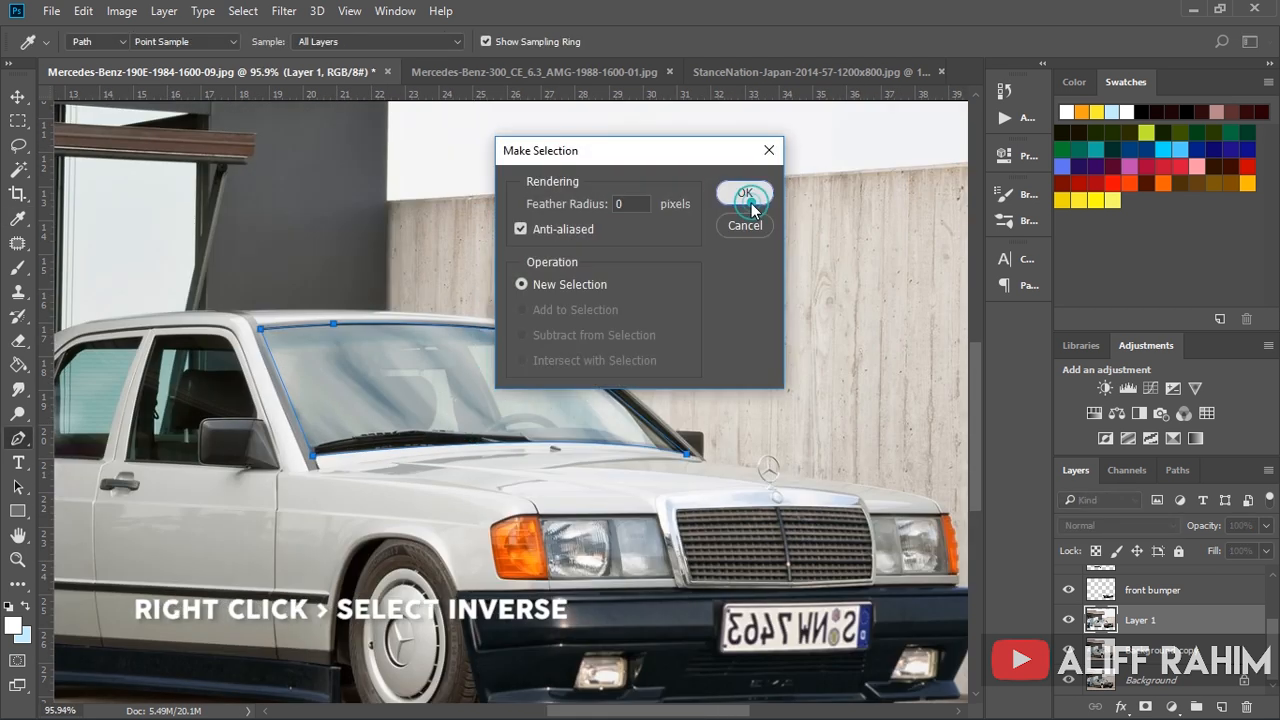
left_click(743, 189)
scroll(486, 320, "up", 1)
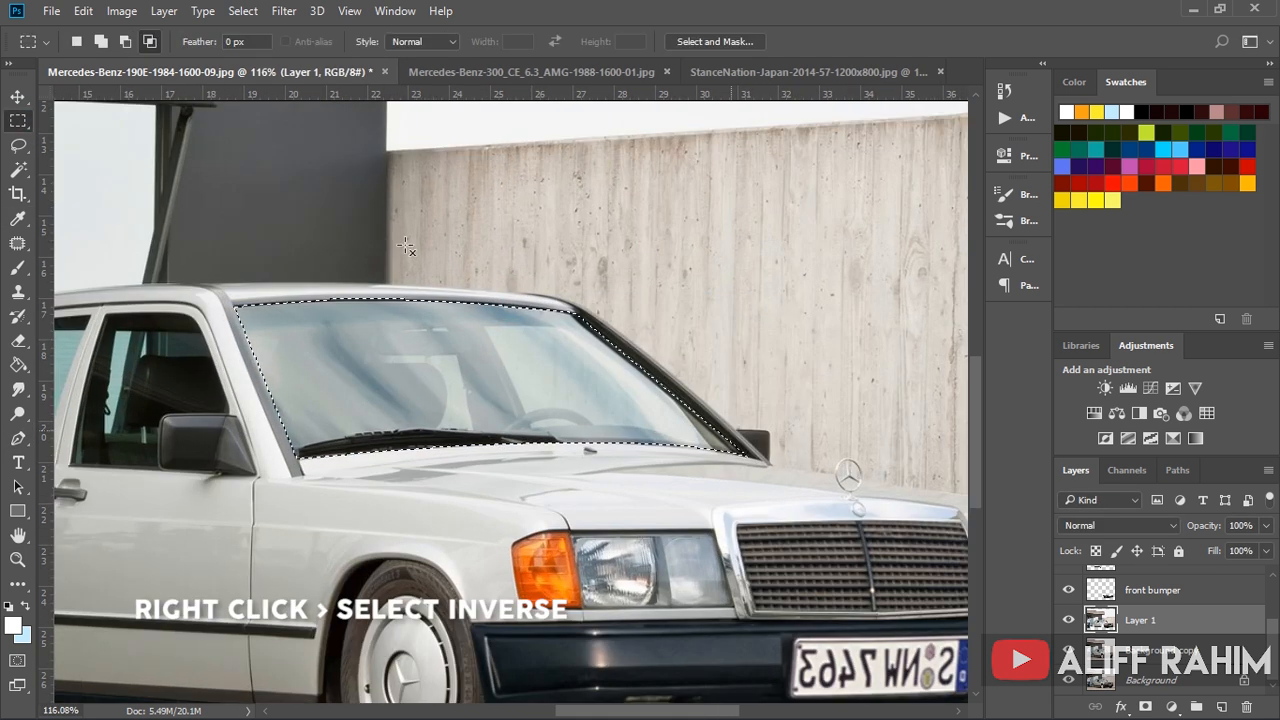
Step: Tint the selected windshield with Brightness/Contrast, using brightness -150 and contrast 80
left_click(121, 11)
mouse_move(150, 58)
left_click(348, 58)
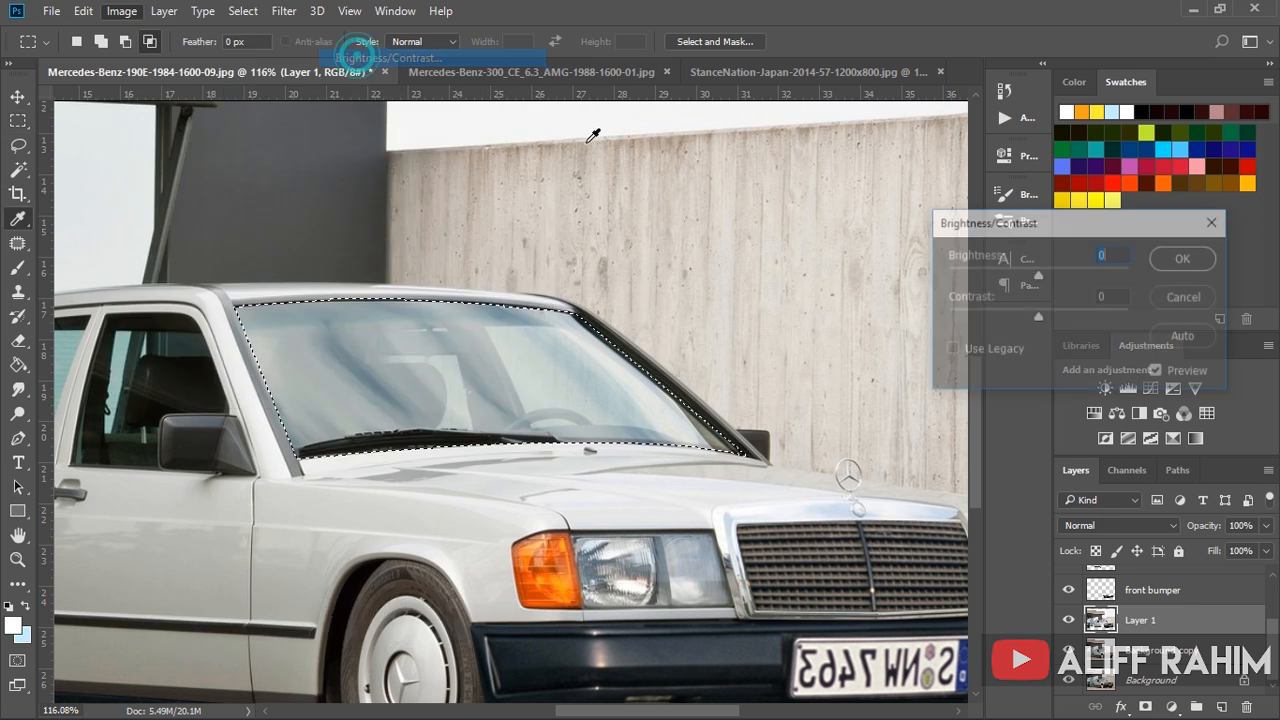
left_click_drag(1038, 317, 1096, 317)
left_click_drag(971, 272, 946, 272)
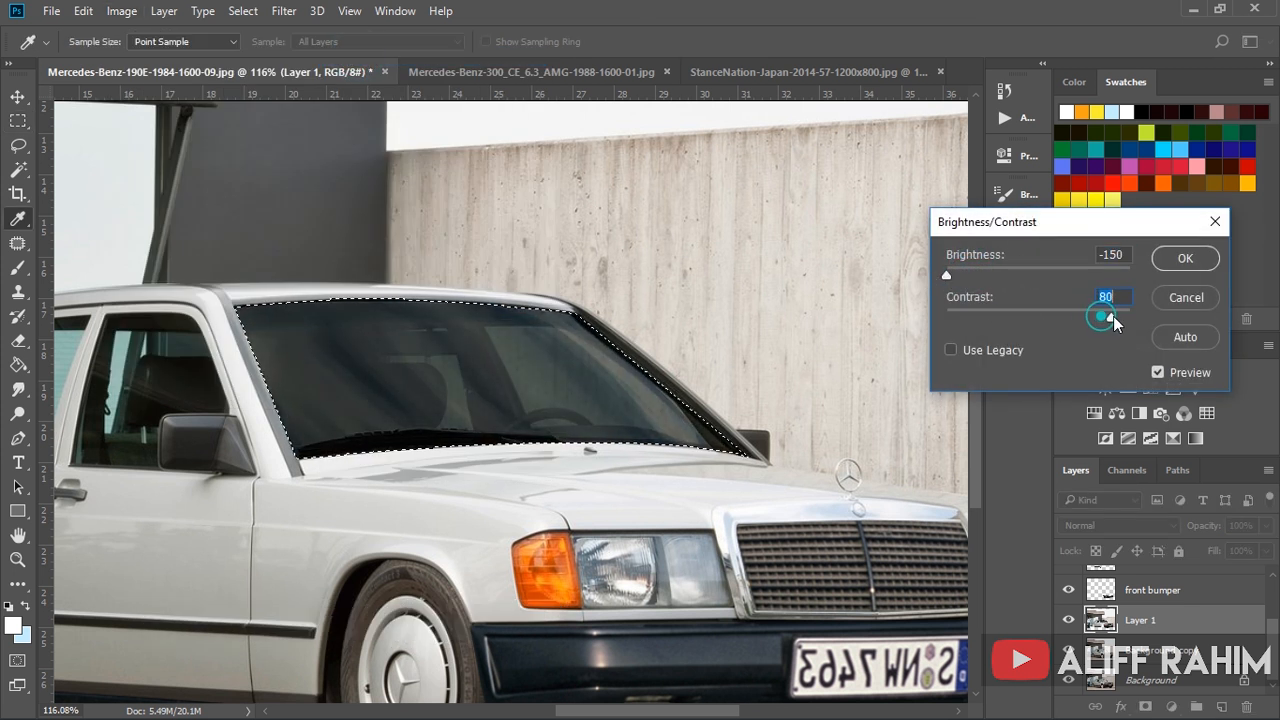
left_click(1185, 258)
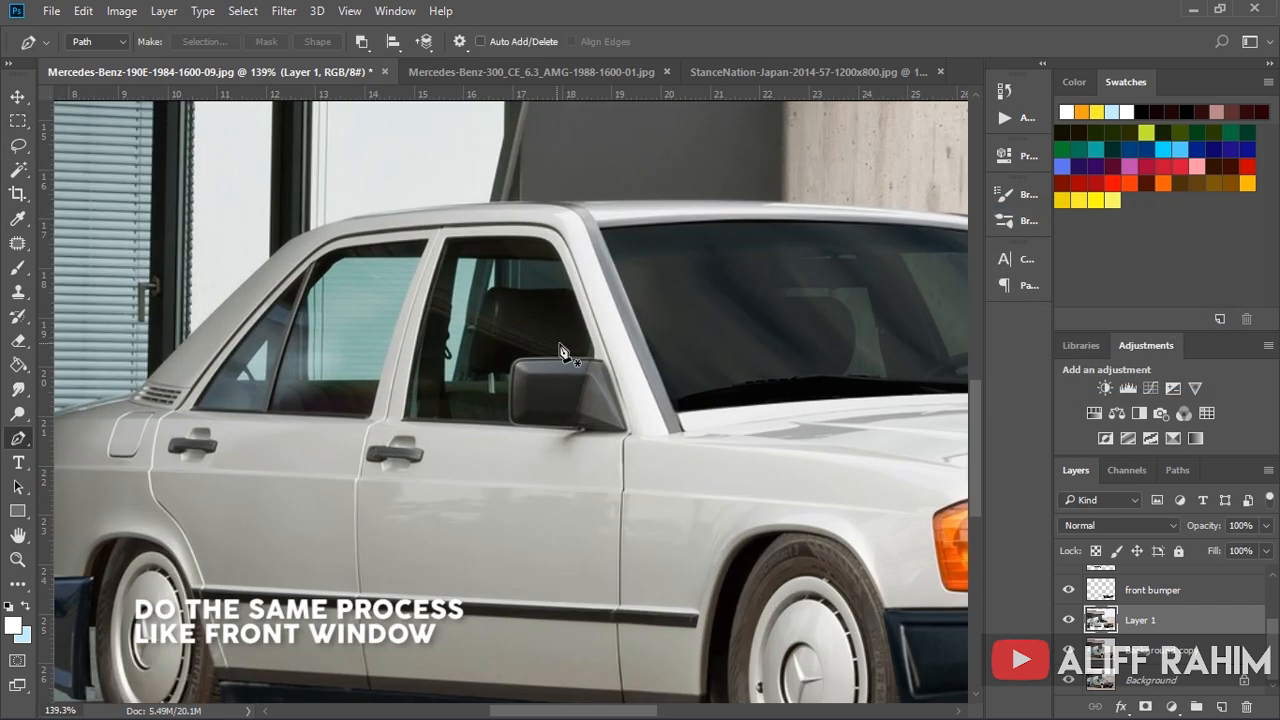
Step: Trace the front door window around the side mirror with the Pen tool and darken it like the windshield
scroll(572, 345, "up", 4)
left_click(599, 358)
left_click_drag(537, 197, 523, 190)
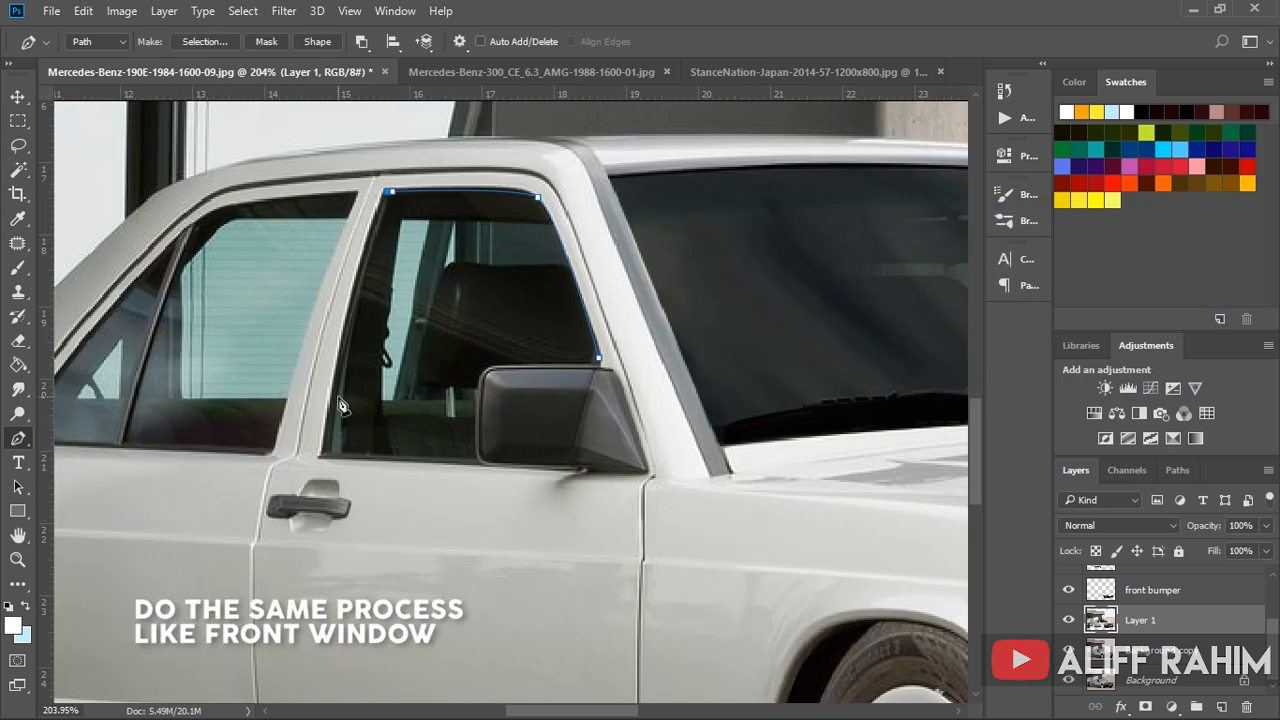
scroll(485, 397, "up", 4)
left_click_drag(502, 355, 511, 362)
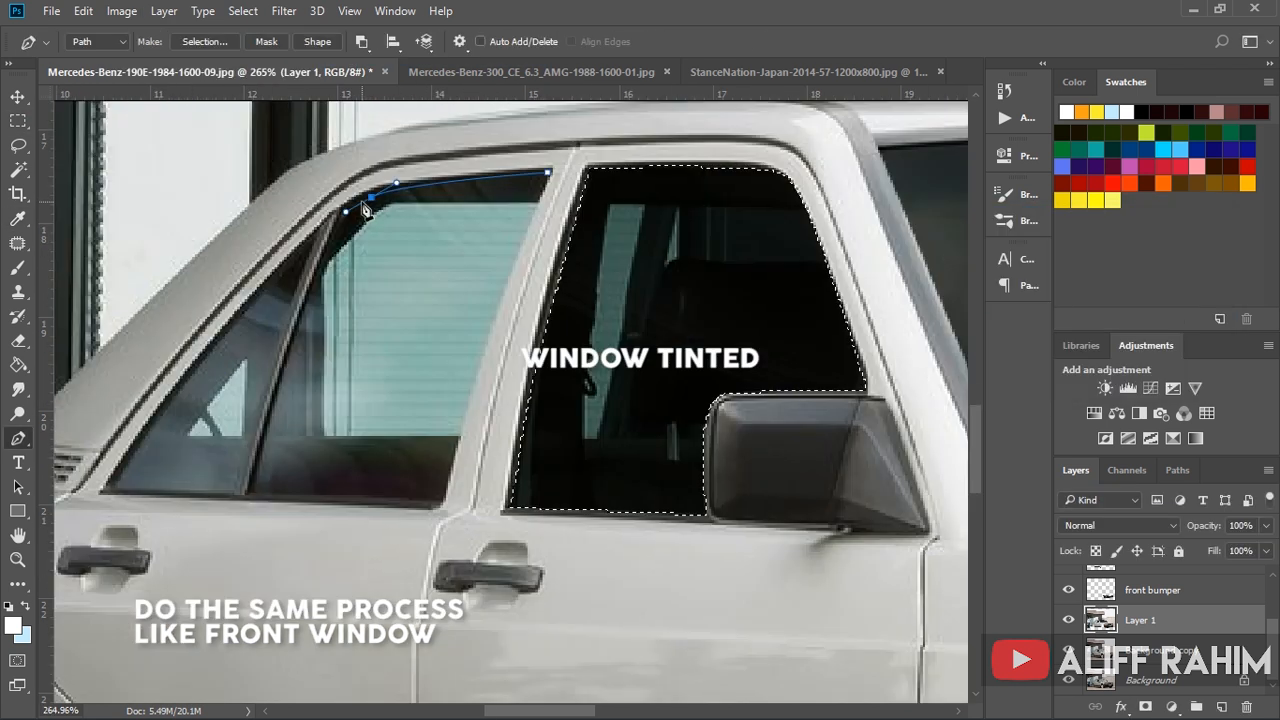
Step: Trace the rear door and quarter windows with the Pen tool as one closed path and tint them to match
left_click(548, 173)
left_click(111, 489)
left_click(441, 500)
left_click(548, 173)
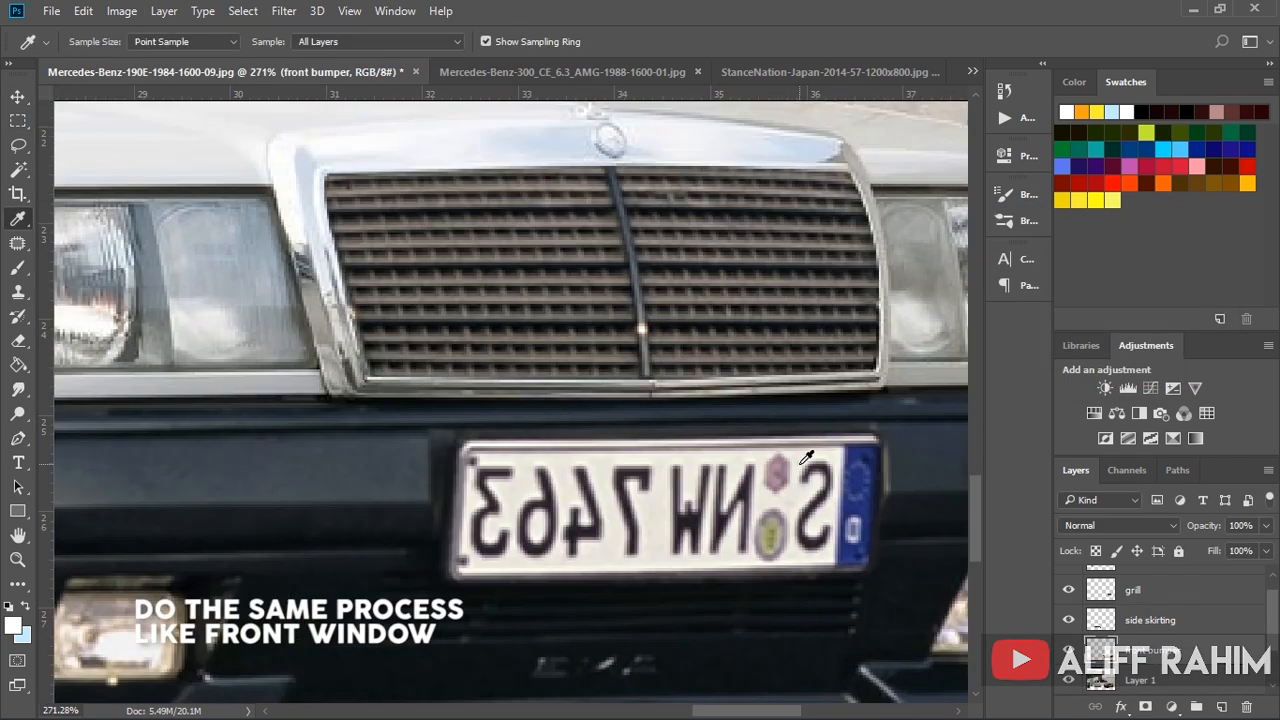
Step: Select the licence plate's white area on the front bumper layer with the Pen tool and apply Select Inverse
key("p")
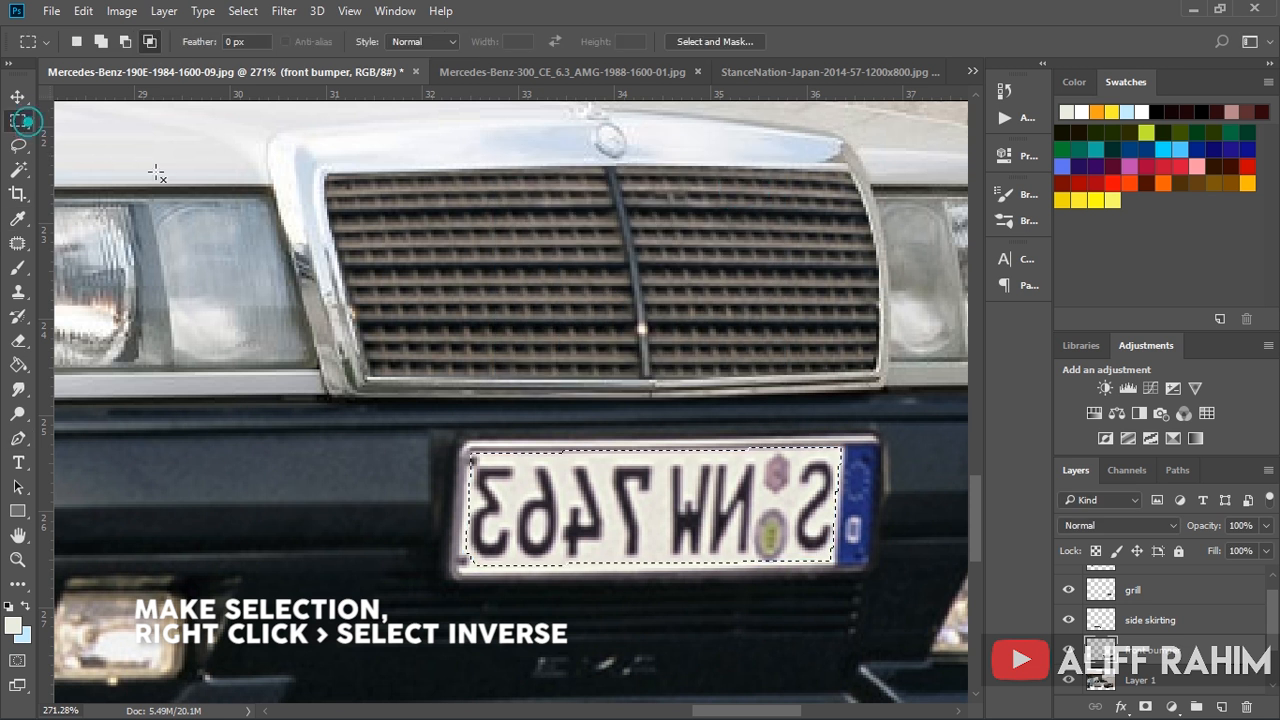
right_click(190, 188)
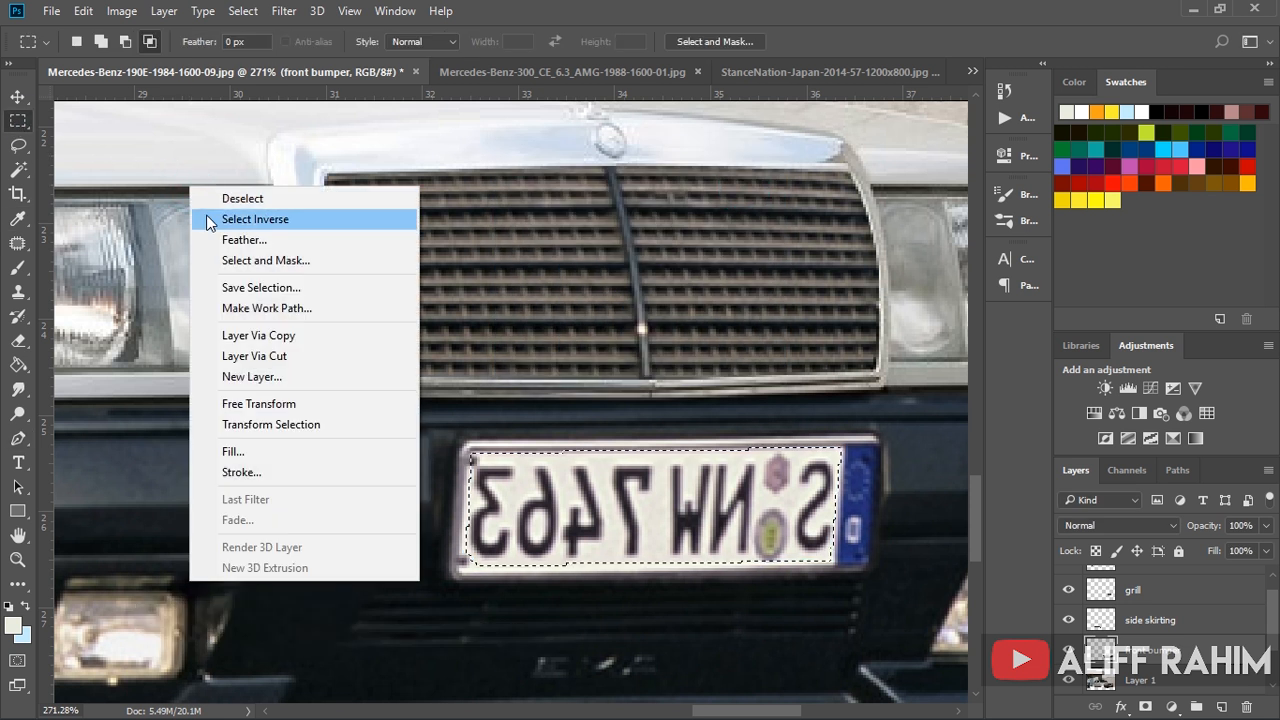
left_click(212, 220)
Step: Sample the plate's off-white background colour and set a soft round brush to 37 px with 14% hardness
key("i")
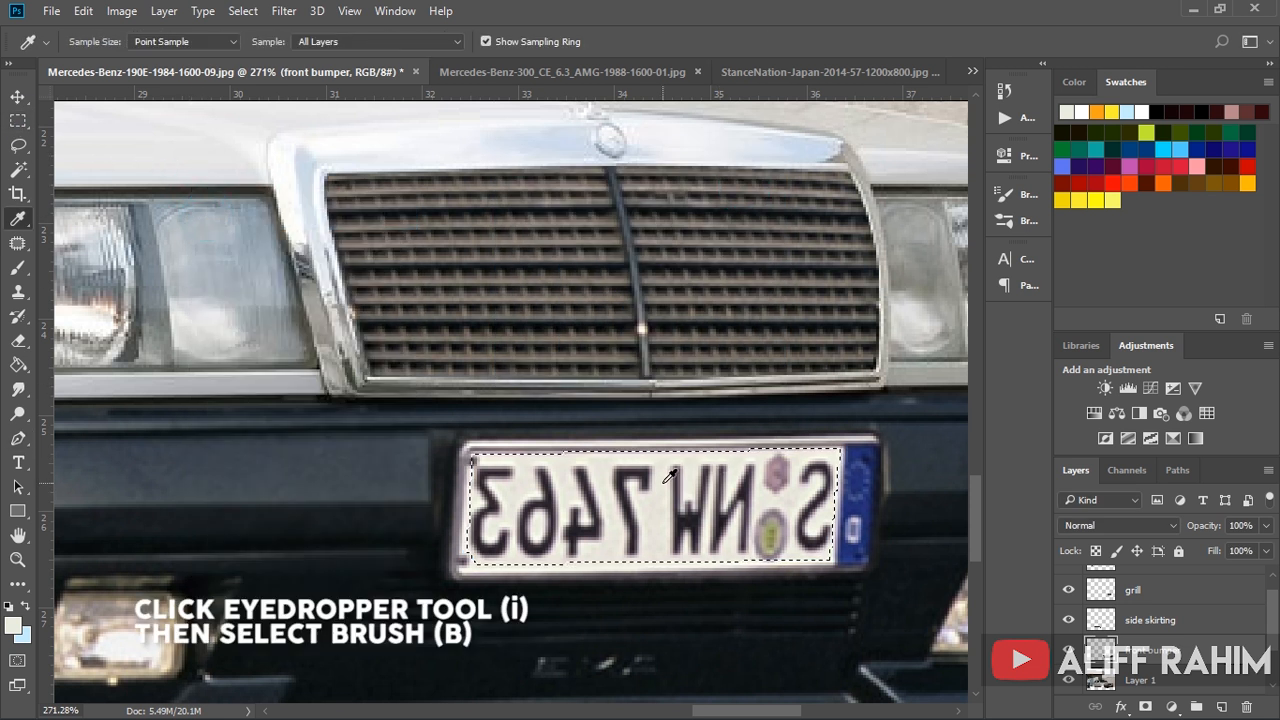
left_click(660, 480)
key("b")
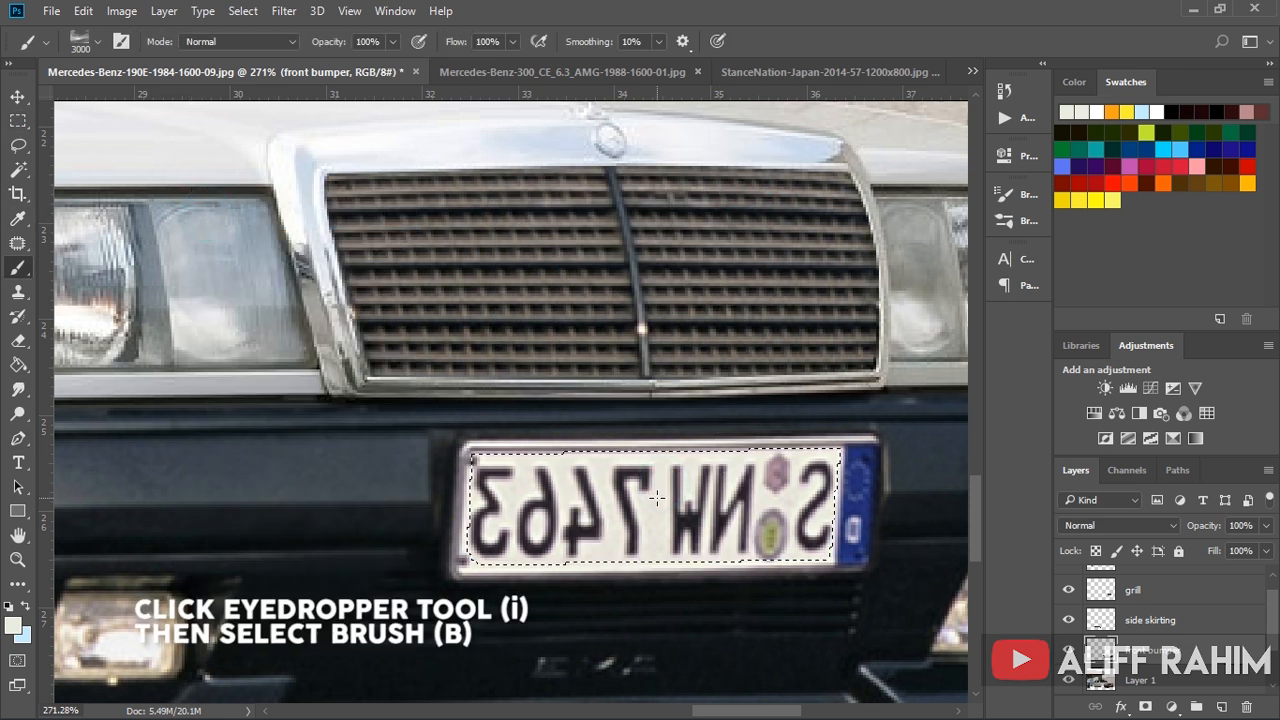
right_click(703, 476)
left_click_drag(831, 451, 779, 453)
left_click(720, 537)
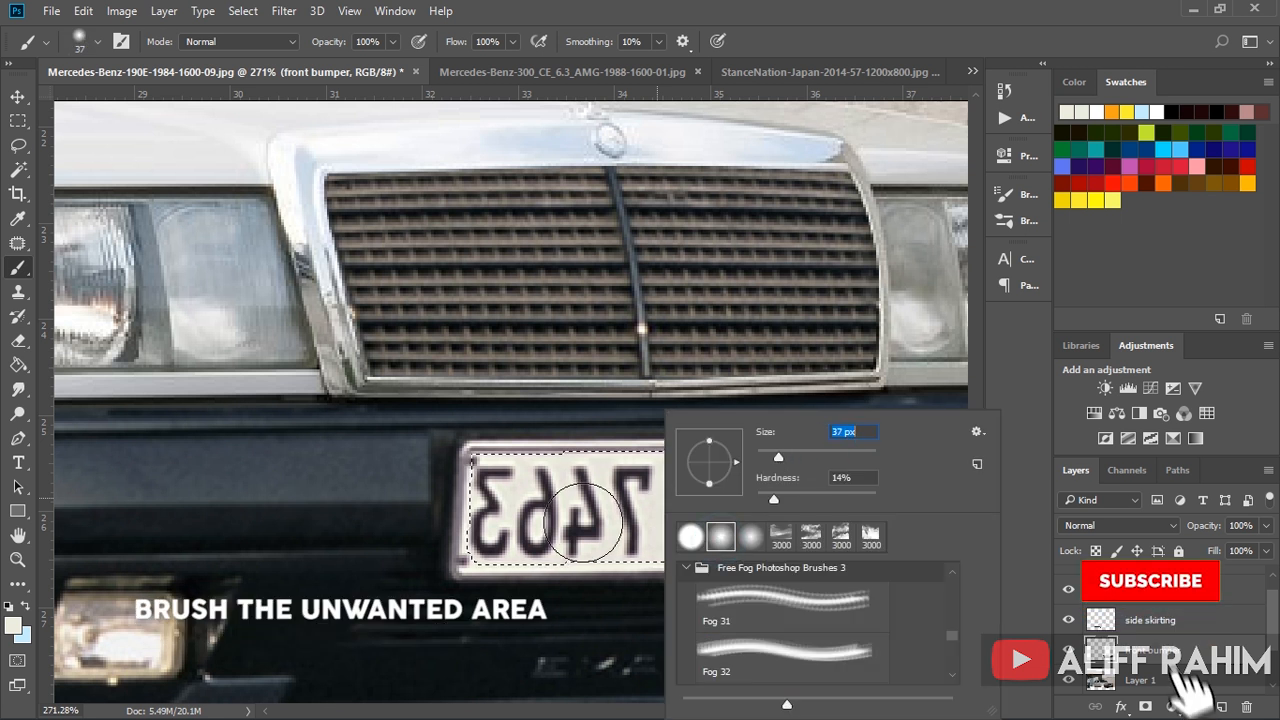
Step: Paint over all the plate's characters and stickers with off-white colours sampled from its background
left_click(575, 510)
key("i")
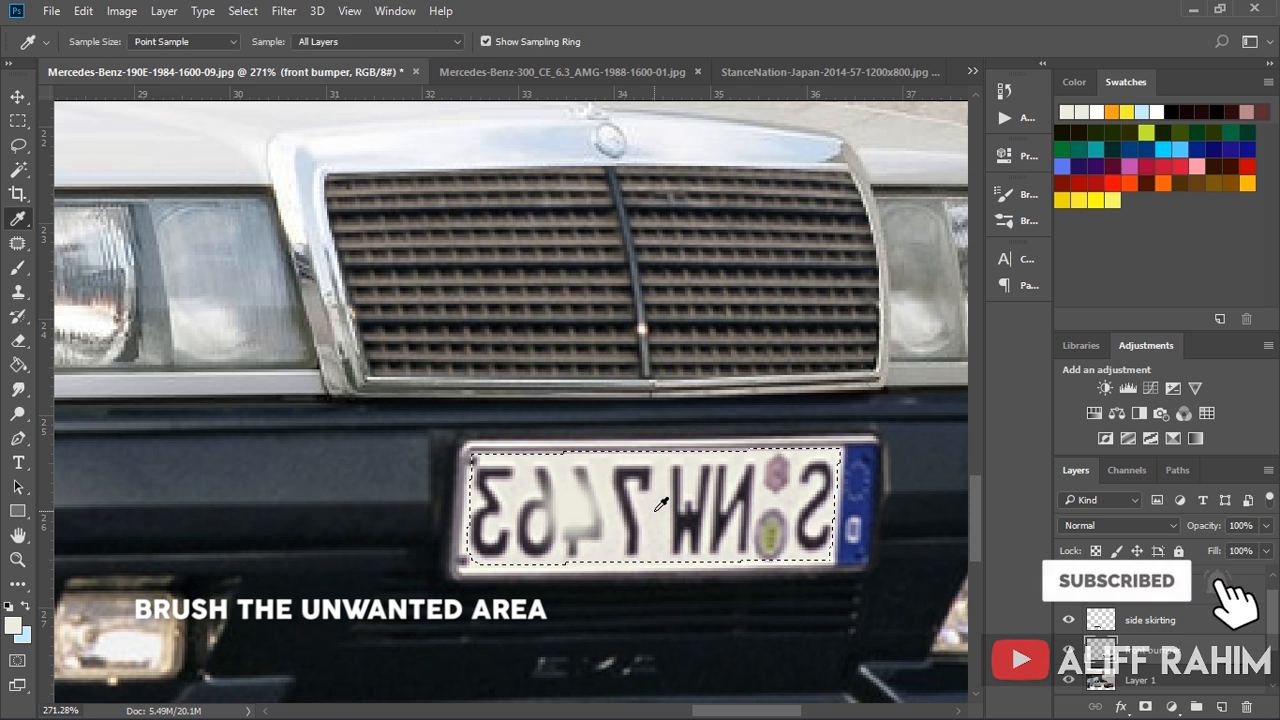
left_click(655, 507)
key("b")
mouse_move(650, 505)
left_mouse_down()
mouse_move(495, 481)
mouse_move(737, 486)
mouse_move(714, 523)
mouse_move(746, 557)
left_mouse_up()
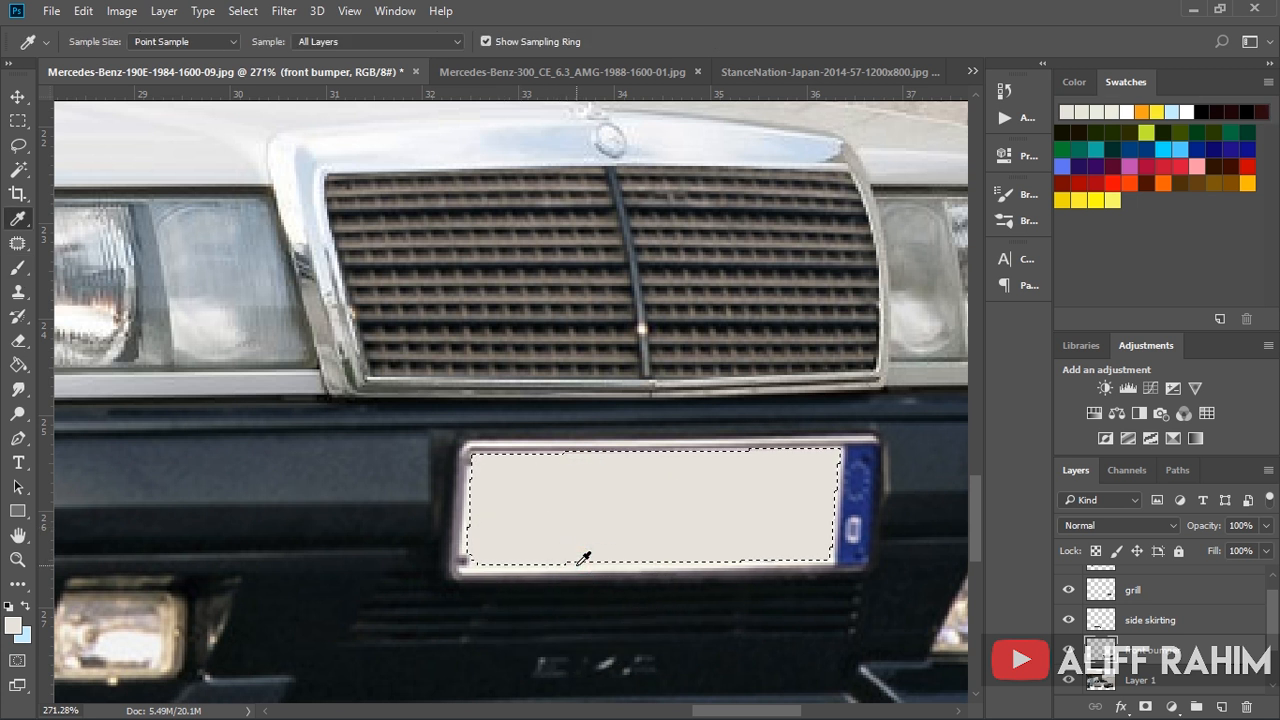
key("b")
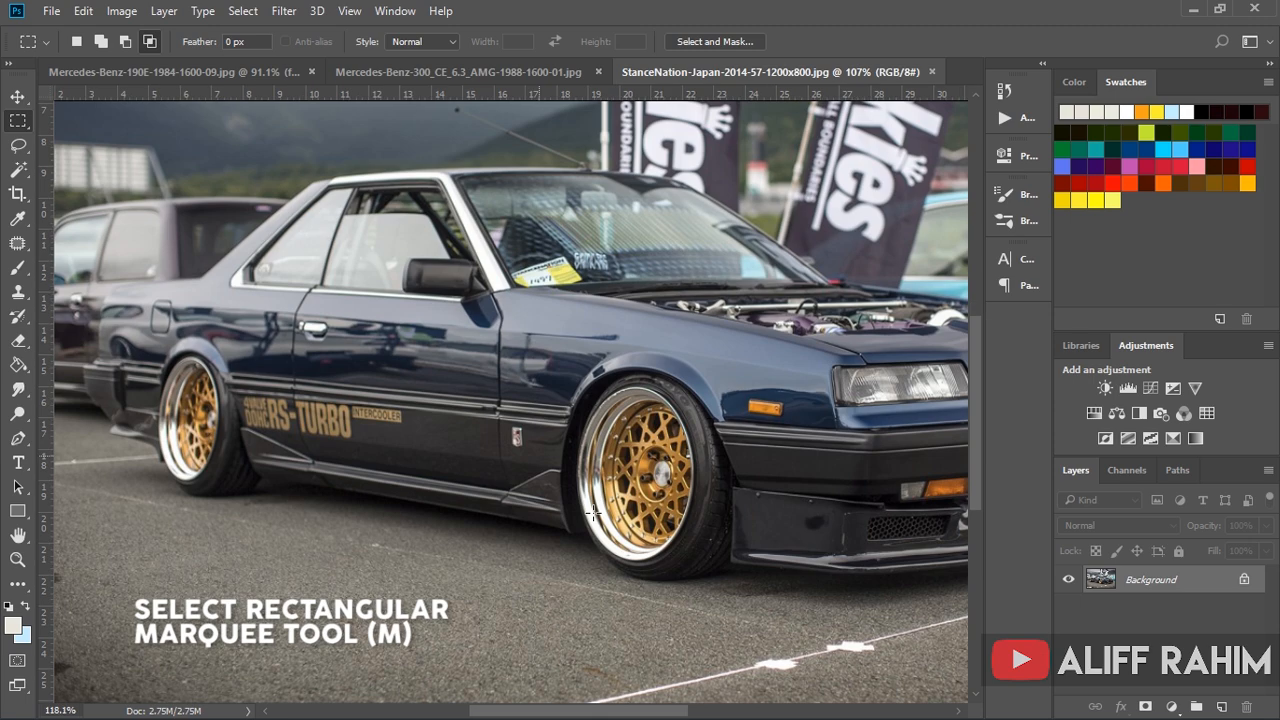
Step: Copy a rectangular area around the front gold wheel from the StanceNation photo and paste it over the 190E's front wheel
scroll(593, 513, "up", 3)
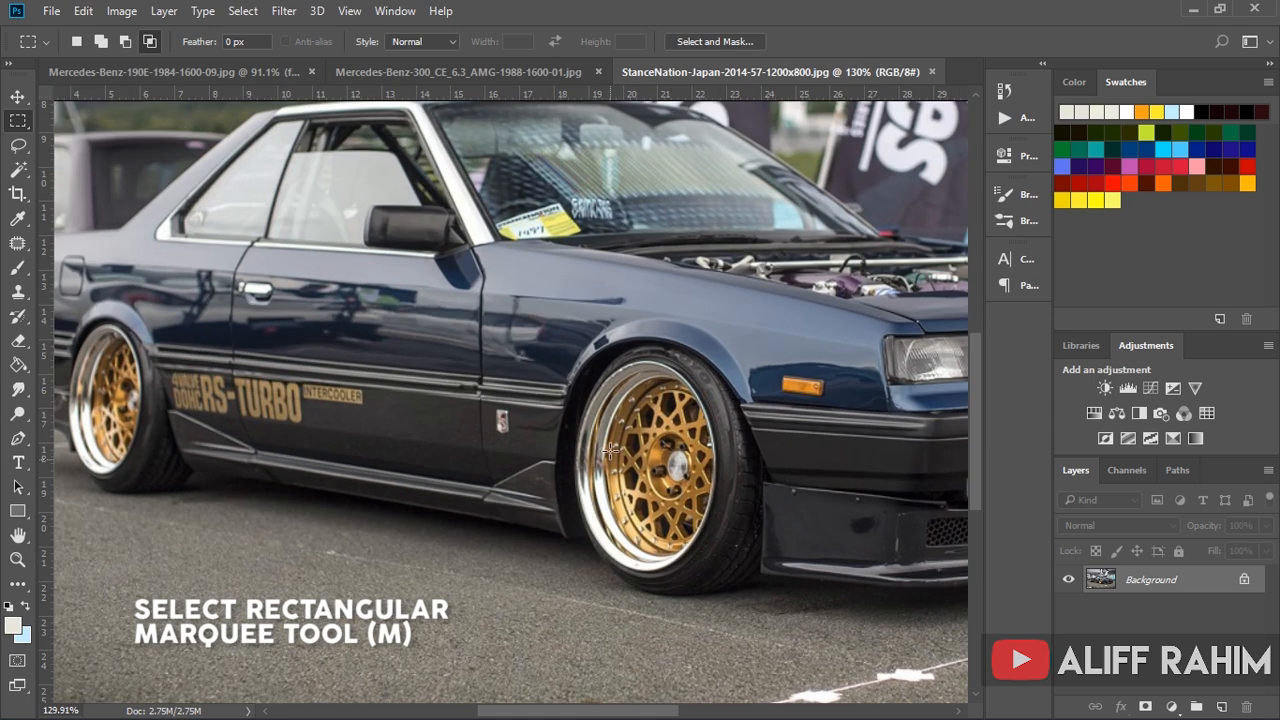
left_click_drag(544, 318, 782, 610)
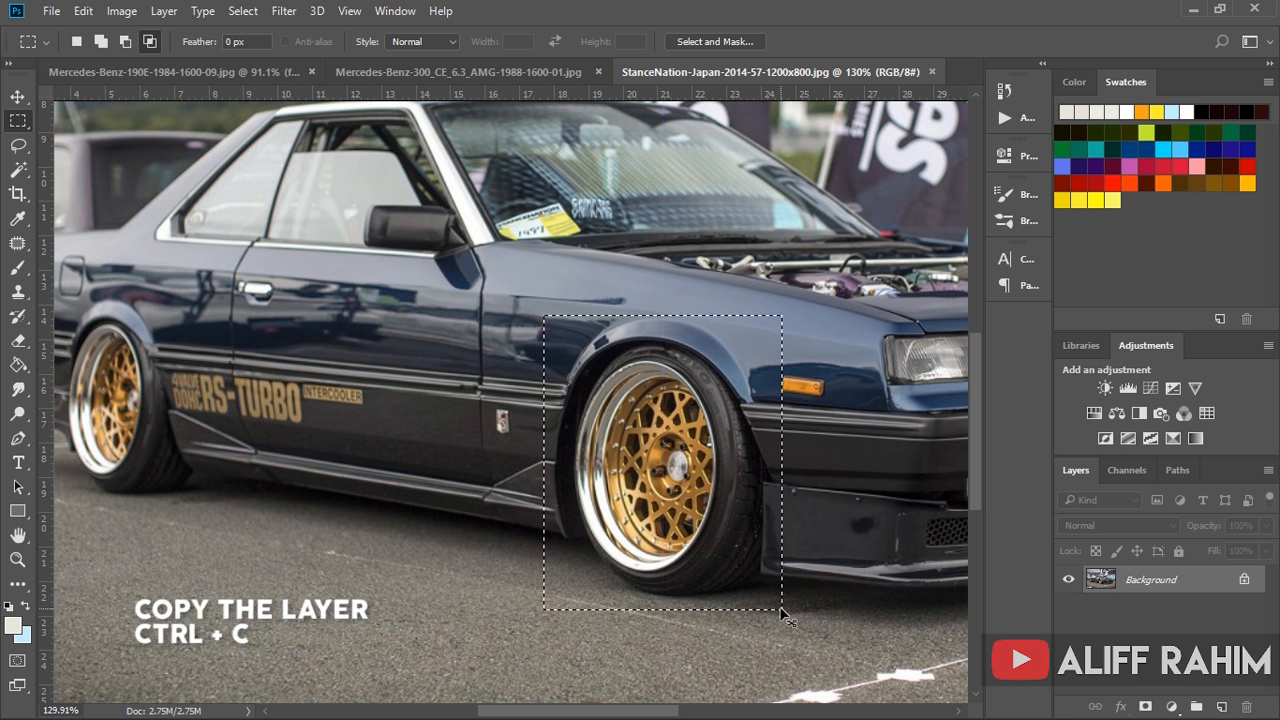
key("ctrl+c")
left_click(134, 74)
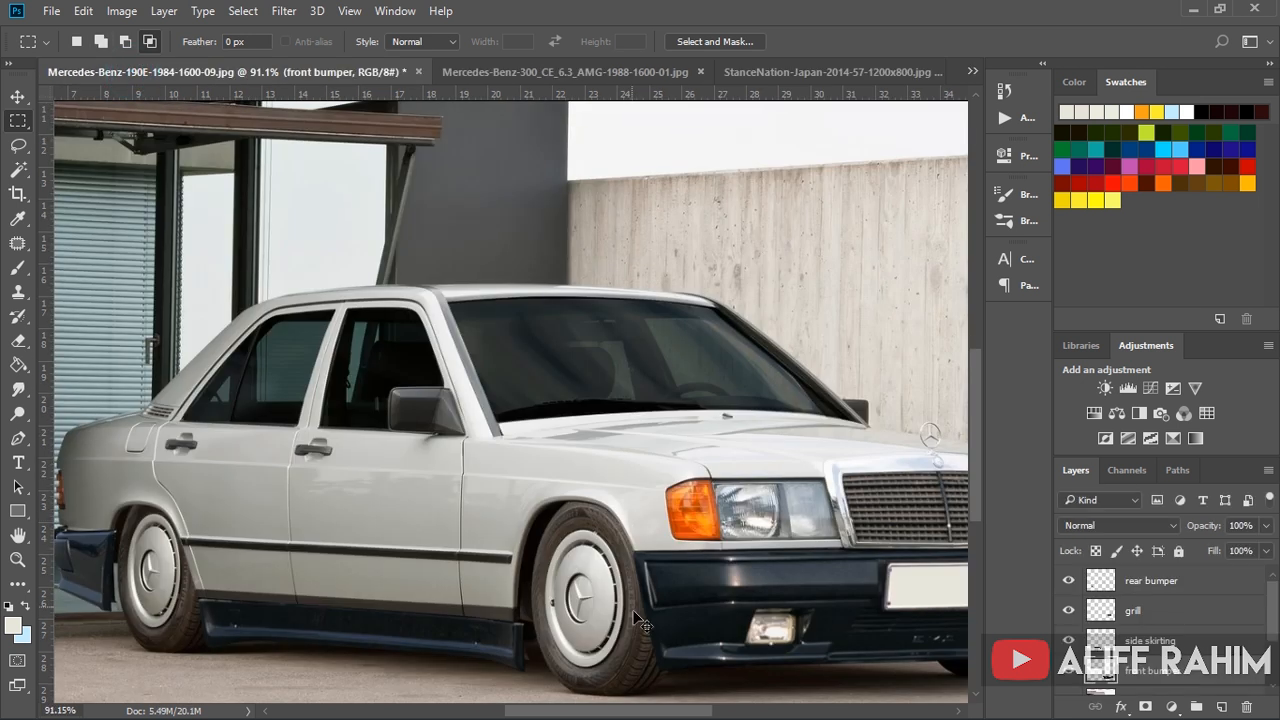
key("ctrl+v")
key("v")
left_click_drag(506, 348, 590, 555)
Step: Copy a rectangular area around the StanceNation car's rear gold wheel and paste it into the 190E photo
left_click(808, 65)
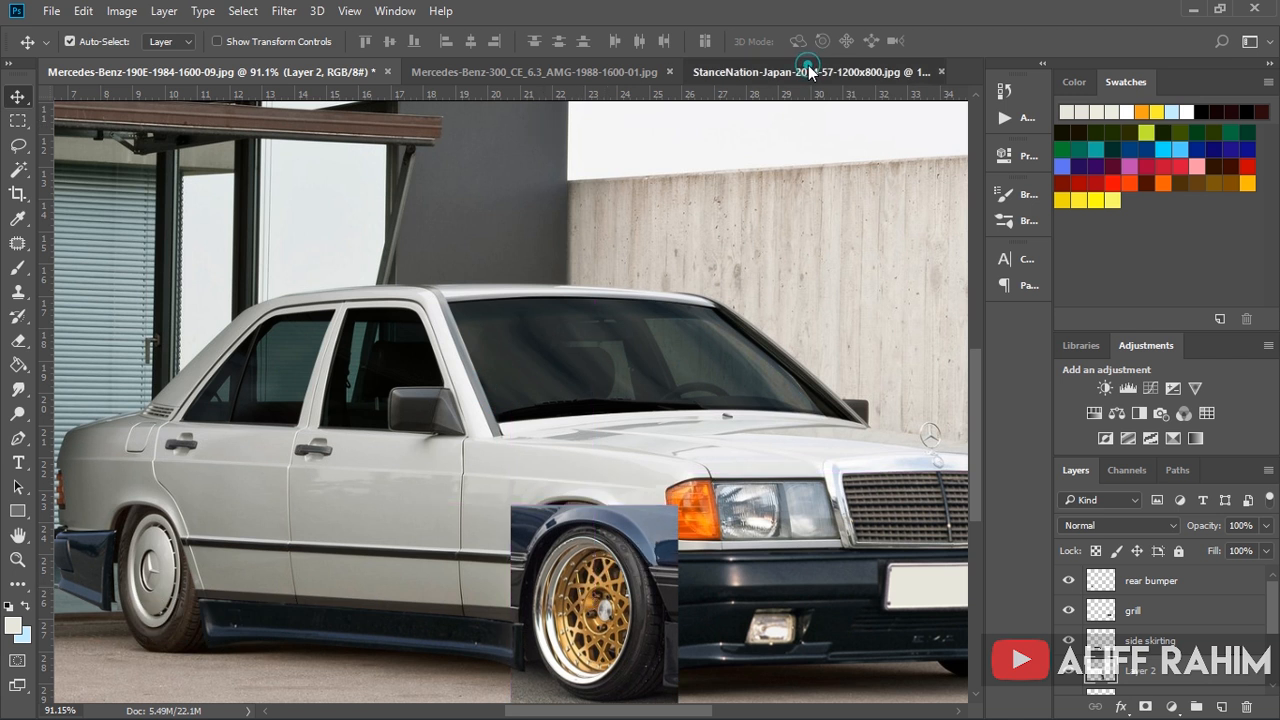
left_click_drag(548, 325, 621, 327)
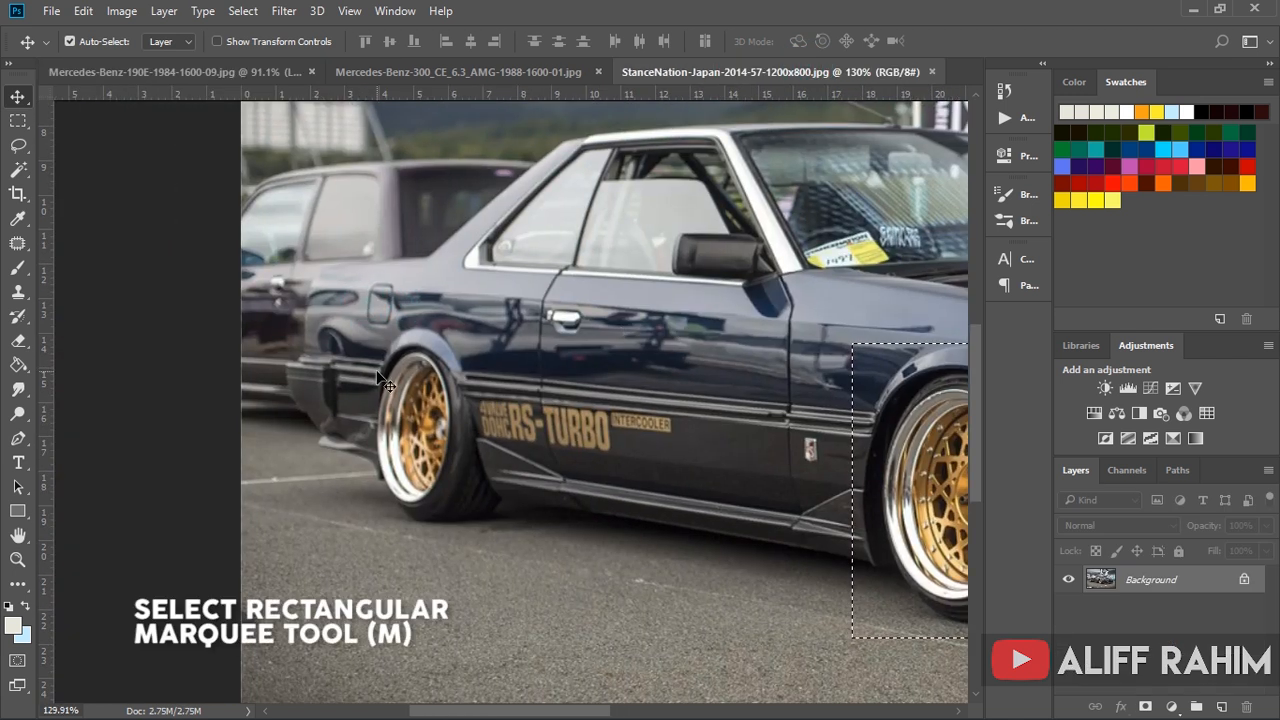
key("m")
left_click_drag(362, 333, 508, 518)
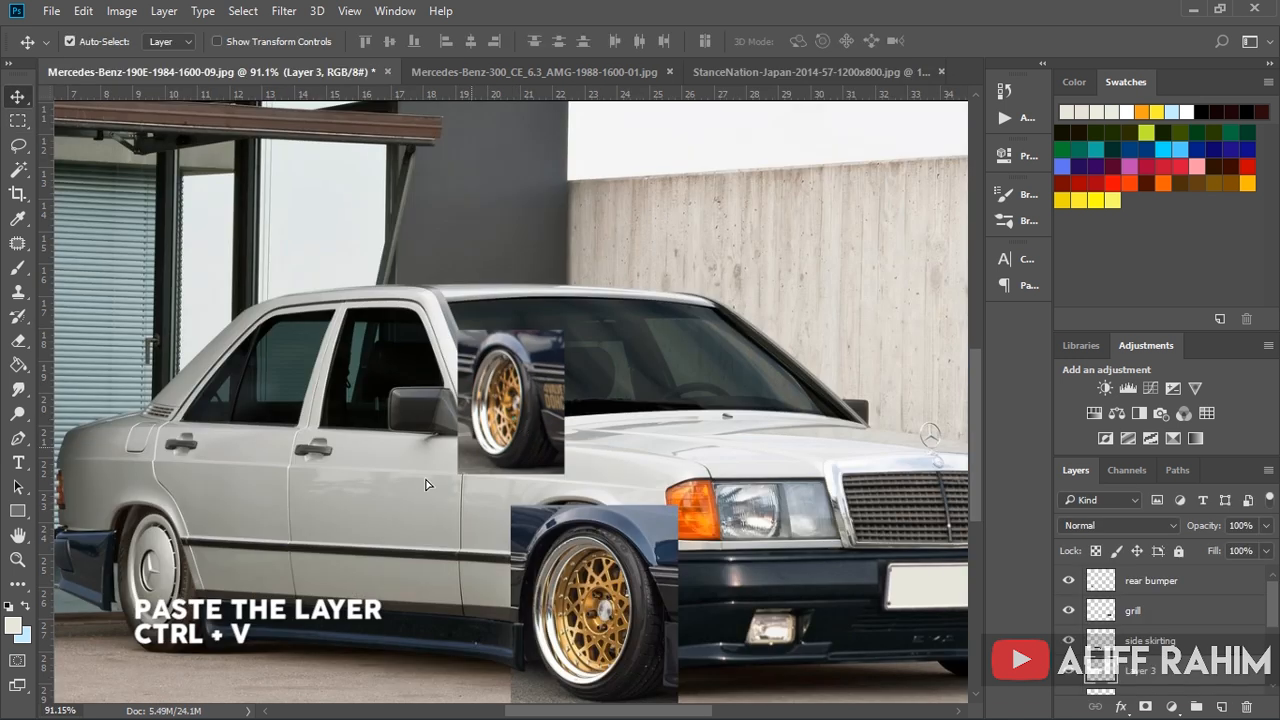
Step: Move the pasted rear gold wheel over the 190E's rear wheel and enlarge it to cover the original
left_click_drag(518, 415, 165, 610)
key("ctrl+t")
left_click_drag(211, 526, 237, 490)
left_click(828, 42)
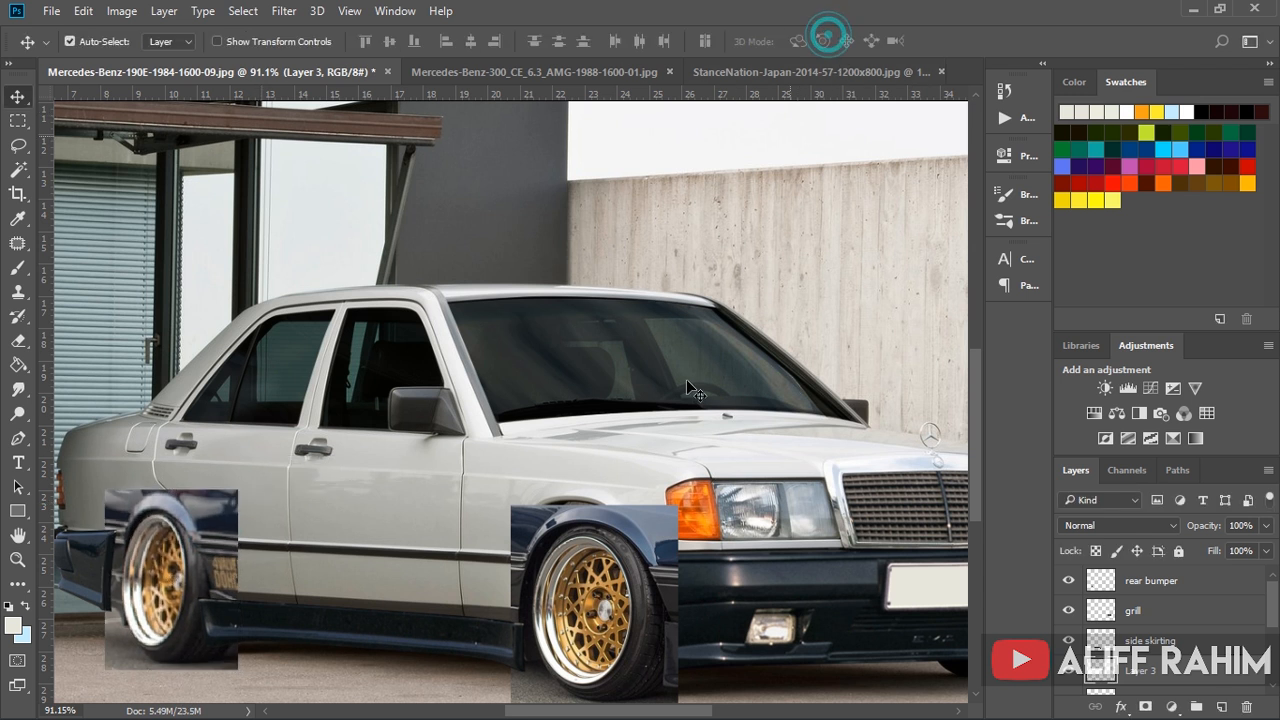
Step: Select the pasted front gold wheel and nudge it slightly toward the rear of the car to align it
scroll(655, 442, "down", 4)
scroll(607, 588, "up", 9)
left_click(611, 592)
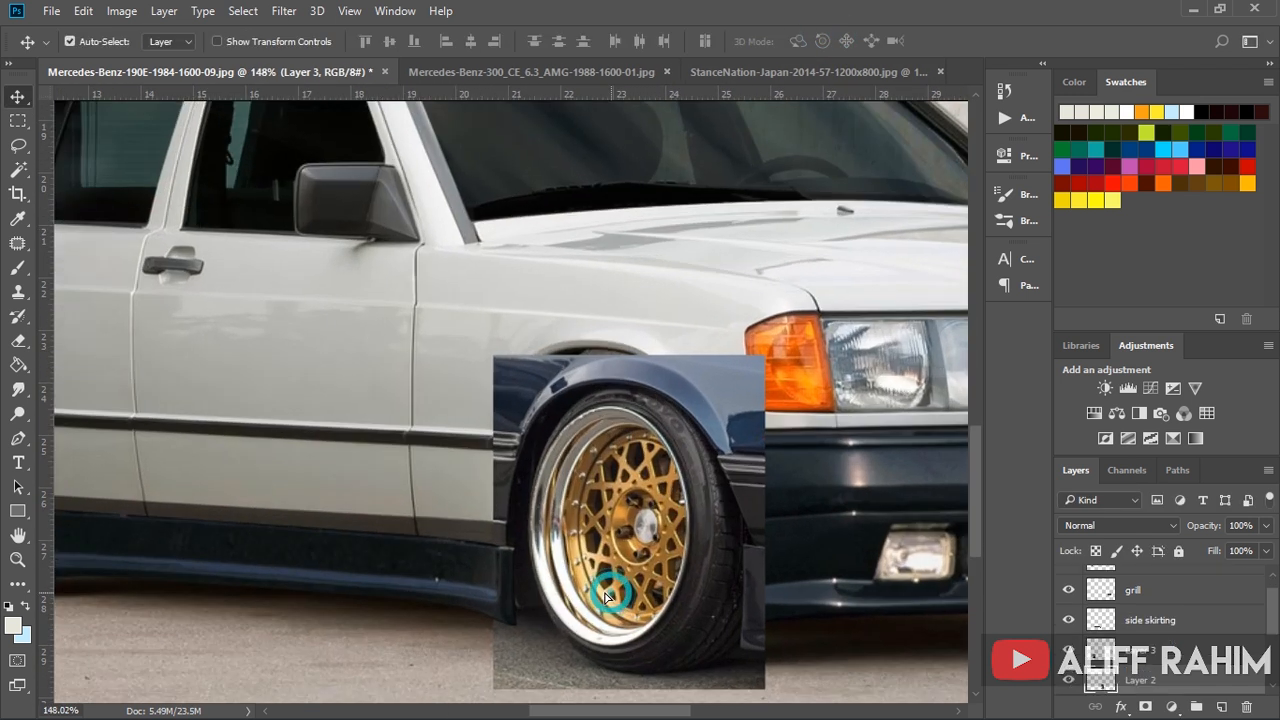
key("Left")
key("Left")
key("Left")
key("Left")
key("Left")
key("Left")
key("Left")
key("Left")
Step: Trace the outer edge of the front gold wheel's tyre on Layer 2 with a closed Pen tool path
key("p")
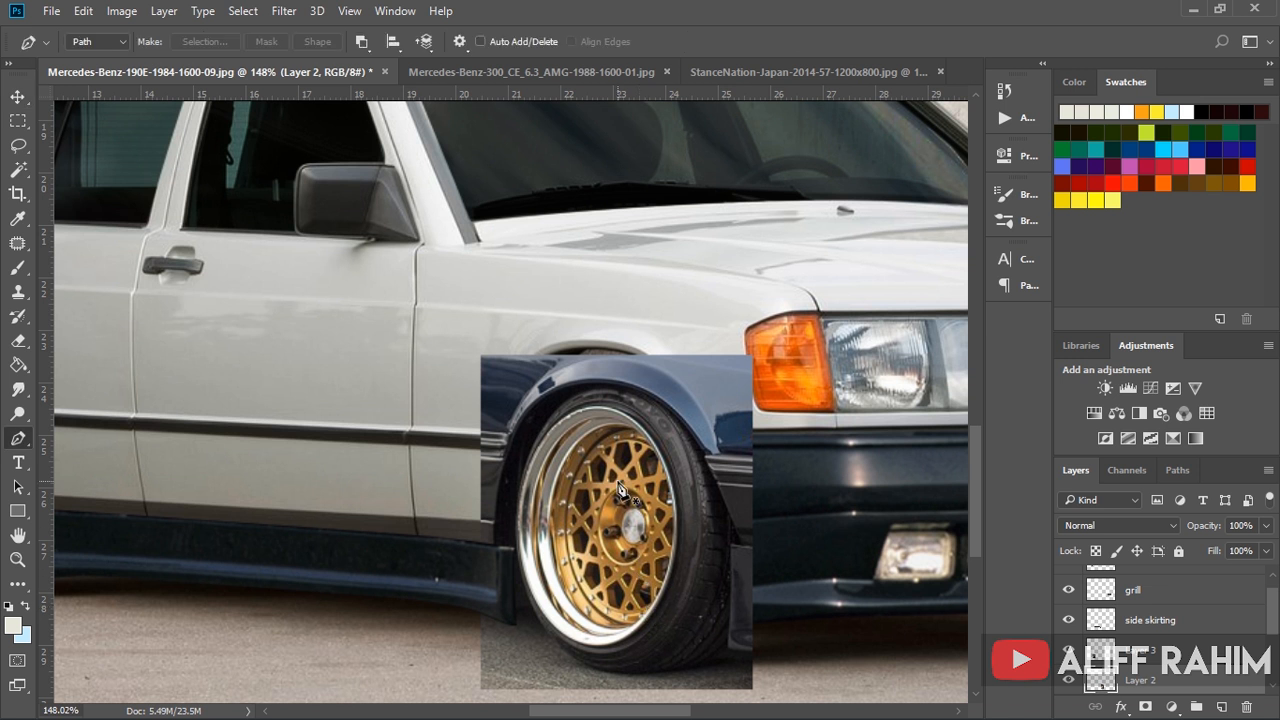
scroll(610, 490, "up", 4)
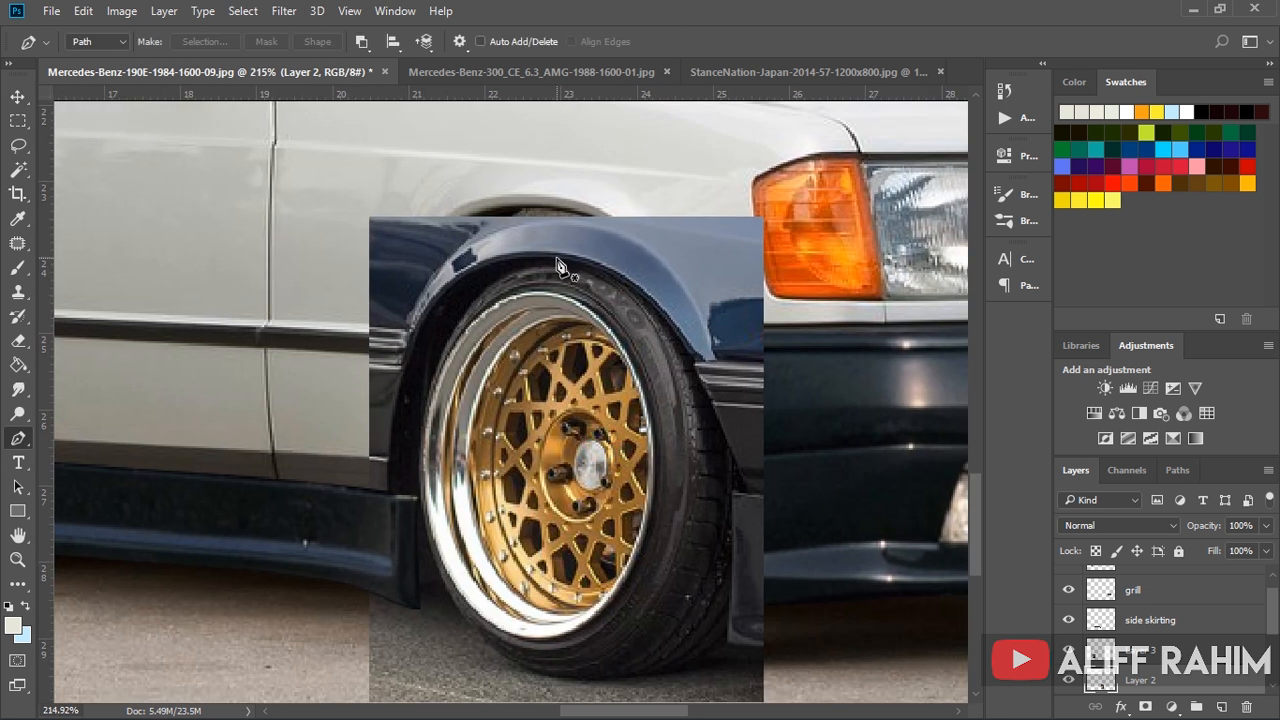
left_click(536, 674)
left_click(418, 498)
left_click(416, 365)
left_click_drag(546, 264, 584, 266)
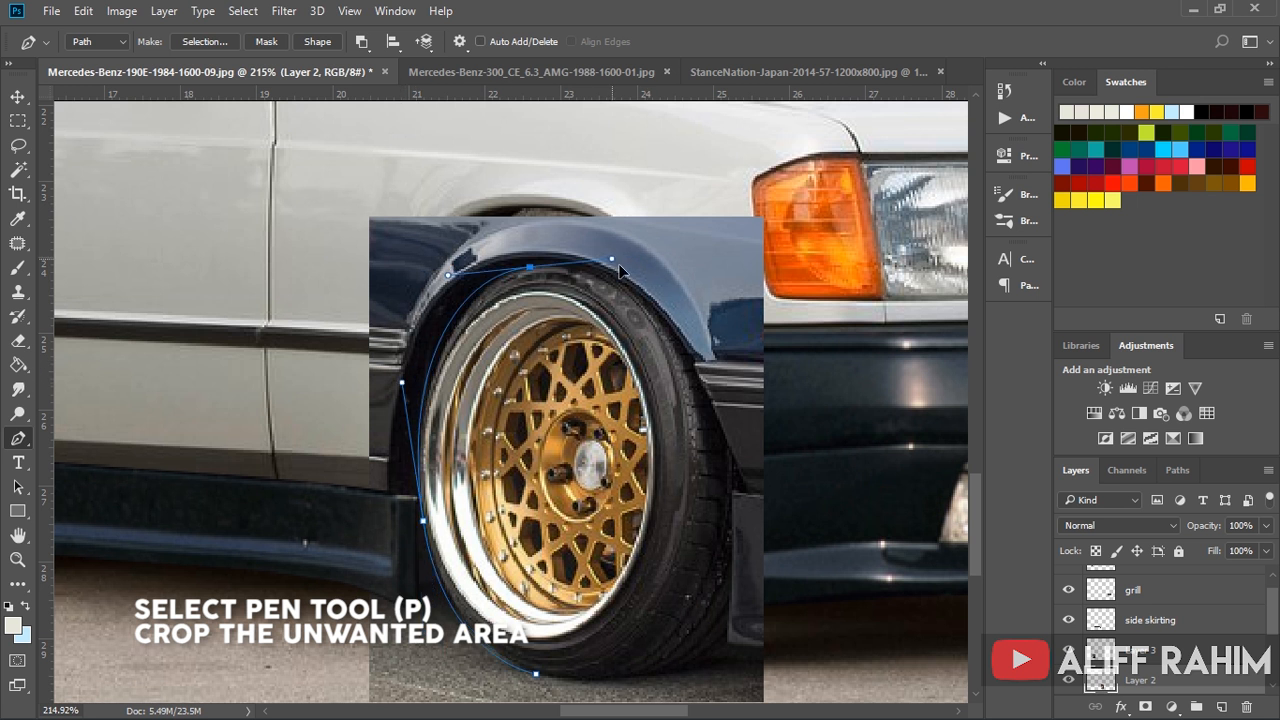
left_click_drag(656, 311, 670, 325)
left_click(729, 657)
left_click_drag(536, 674, 492, 655)
Step: Convert the tyre path into a selection, invert it and delete the surroundings of the front gold wheel
right_click(551, 508)
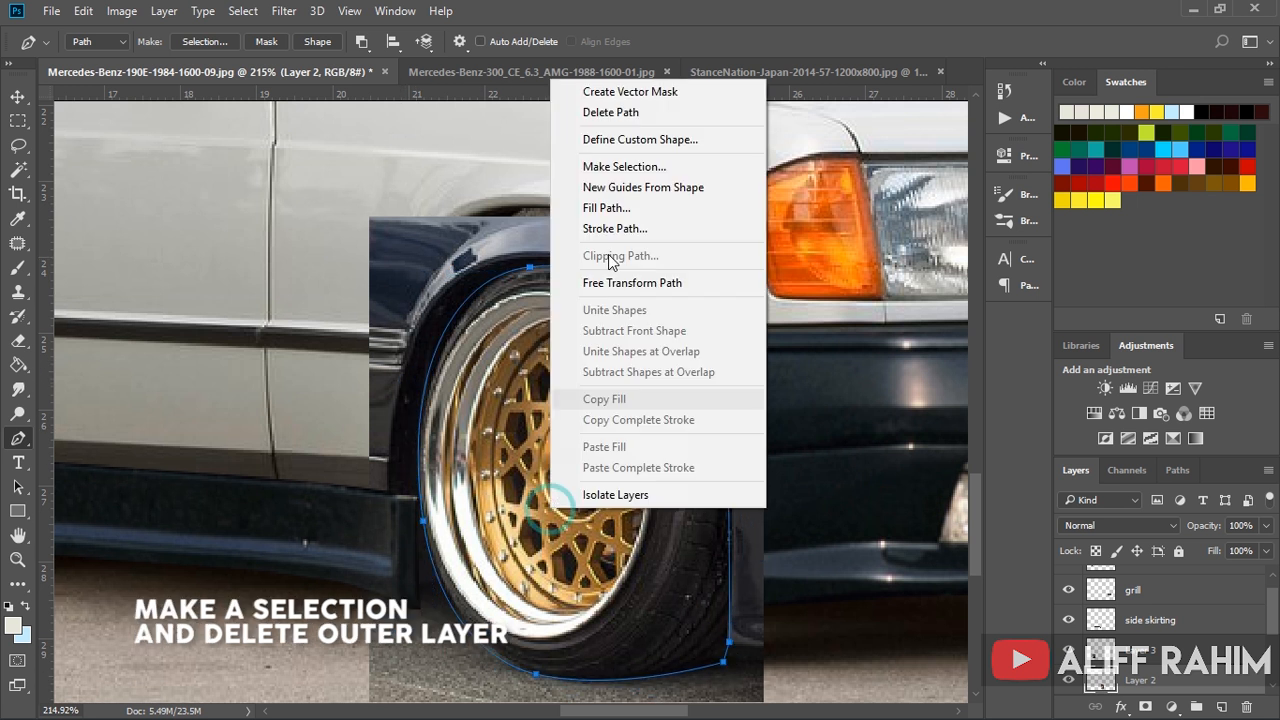
left_click(604, 170)
left_click(738, 198)
key("ctrl+shift+i")
key("Delete")
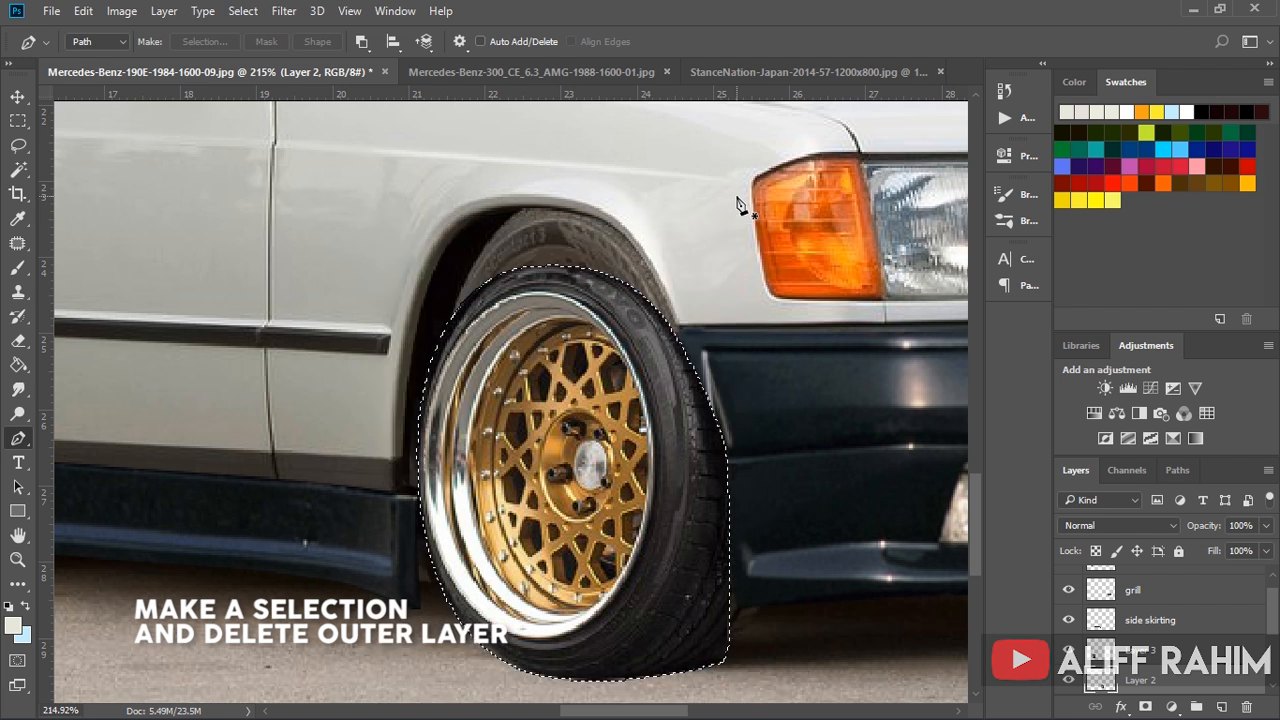
Step: Clear the selection and move the front gold wheel up into the 190E's front wheel arch
left_click(17, 120)
right_click(60, 124)
left_click(98, 158)
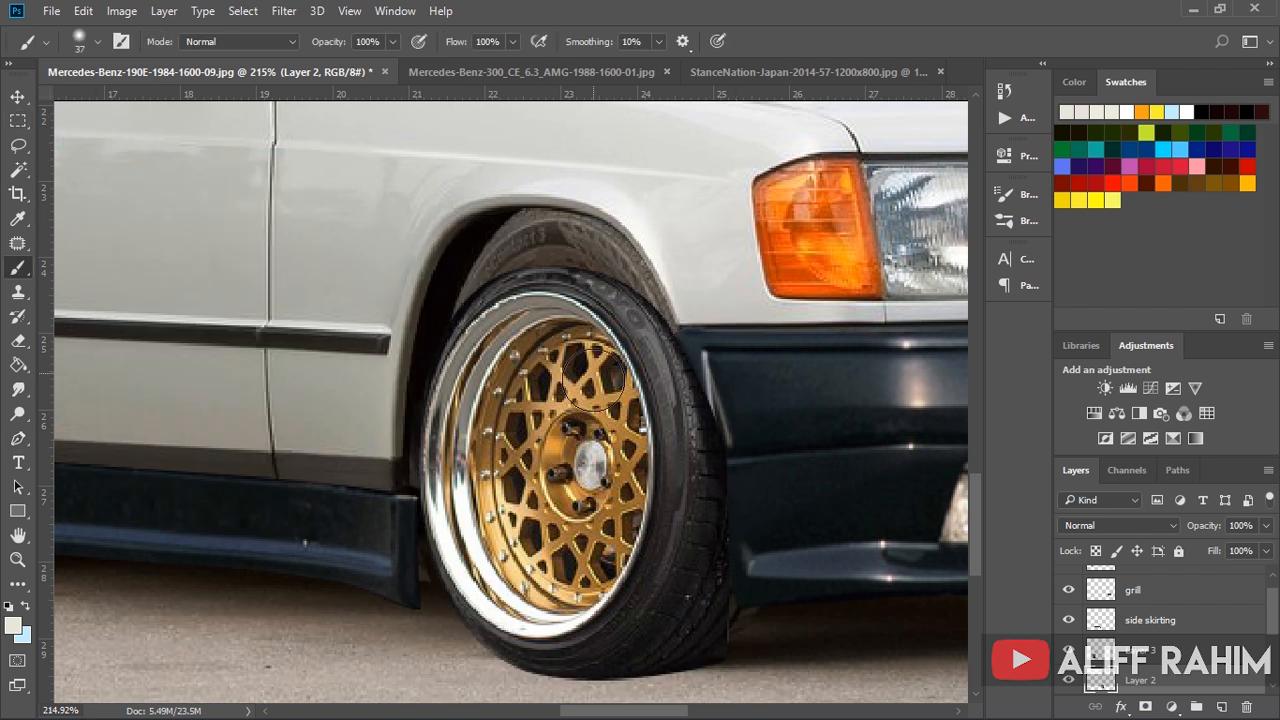
key("v")
left_click_drag(600, 414, 585, 360)
scroll(585, 360, "down", 5)
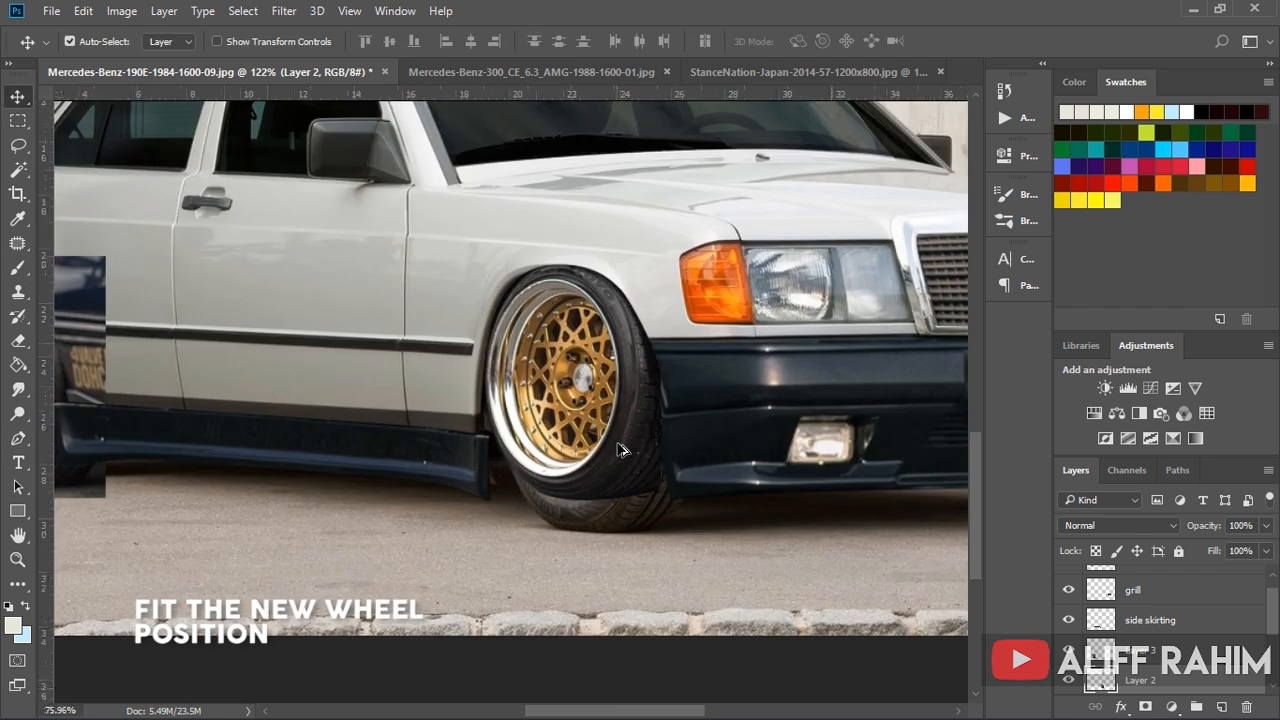
Step: Scale the front gold wheel to about 113% so it fills the front wheel arch
key("ctrl+t")
left_click_drag(673, 485, 695, 513)
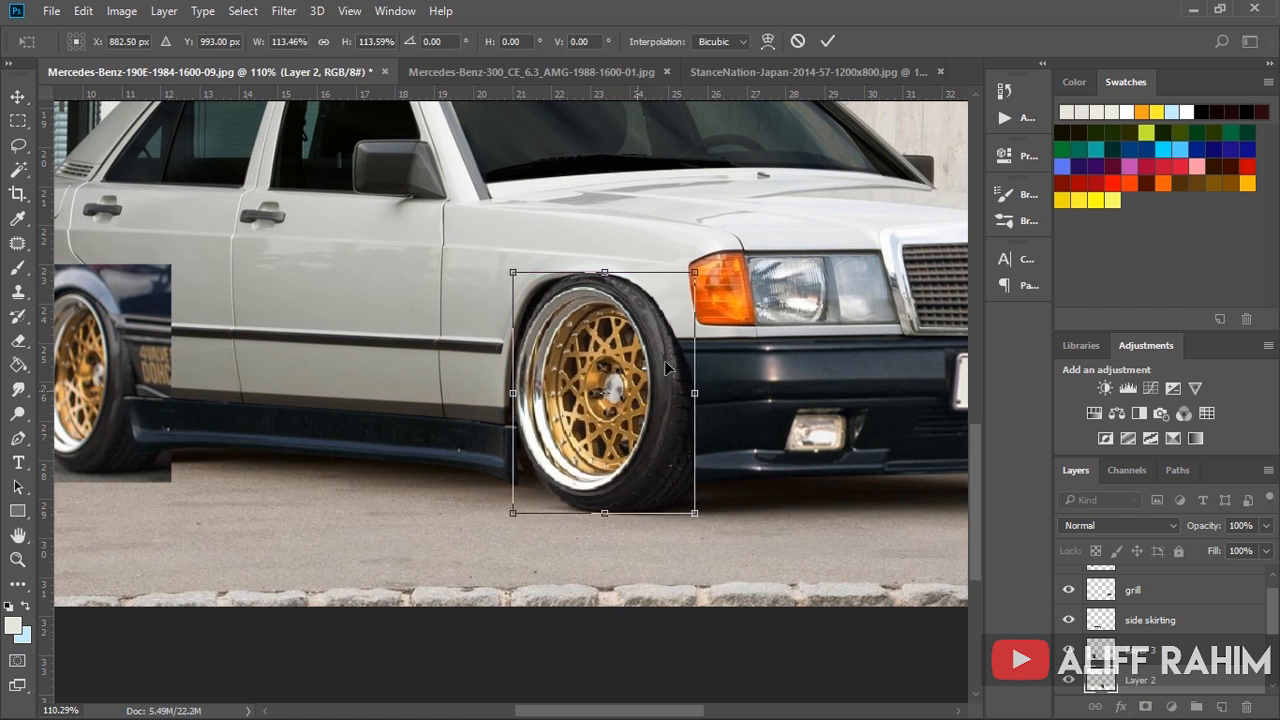
left_click(828, 41)
Step: Resize the rear gold wheel on Layer 3 to fit the rear wheel arch
key("ctrl+0")
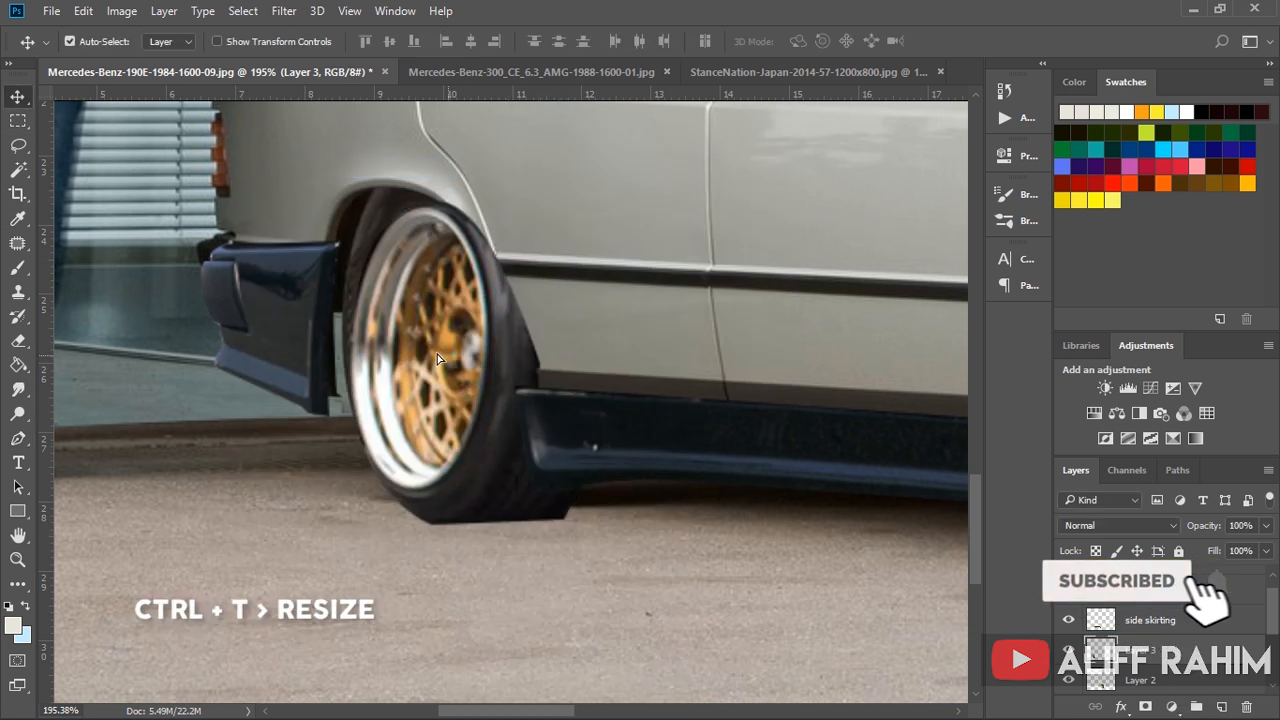
key("ctrl+t")
left_click_drag(471, 439, 475, 459)
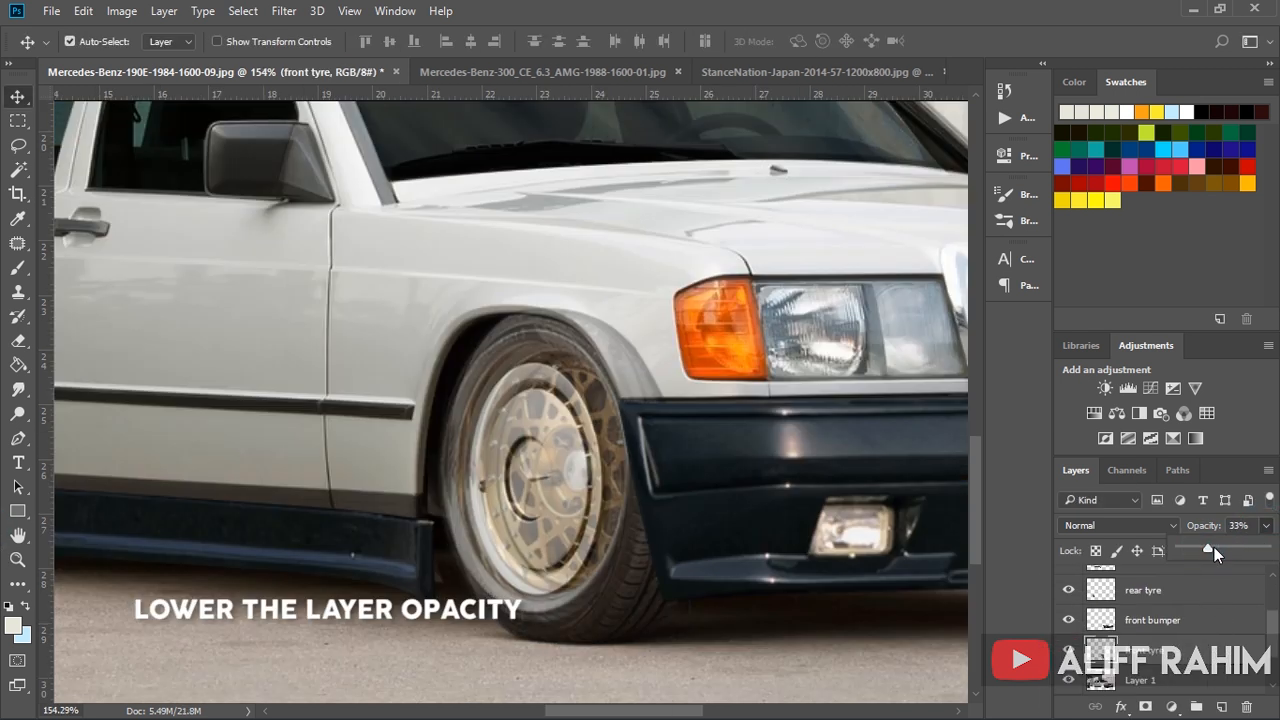
Step: Select the front tyre area overlapping the fender and bumper with a Pen tool path, restore 100% layer opacity and delete the overlap
scroll(615, 475, "up", 2)
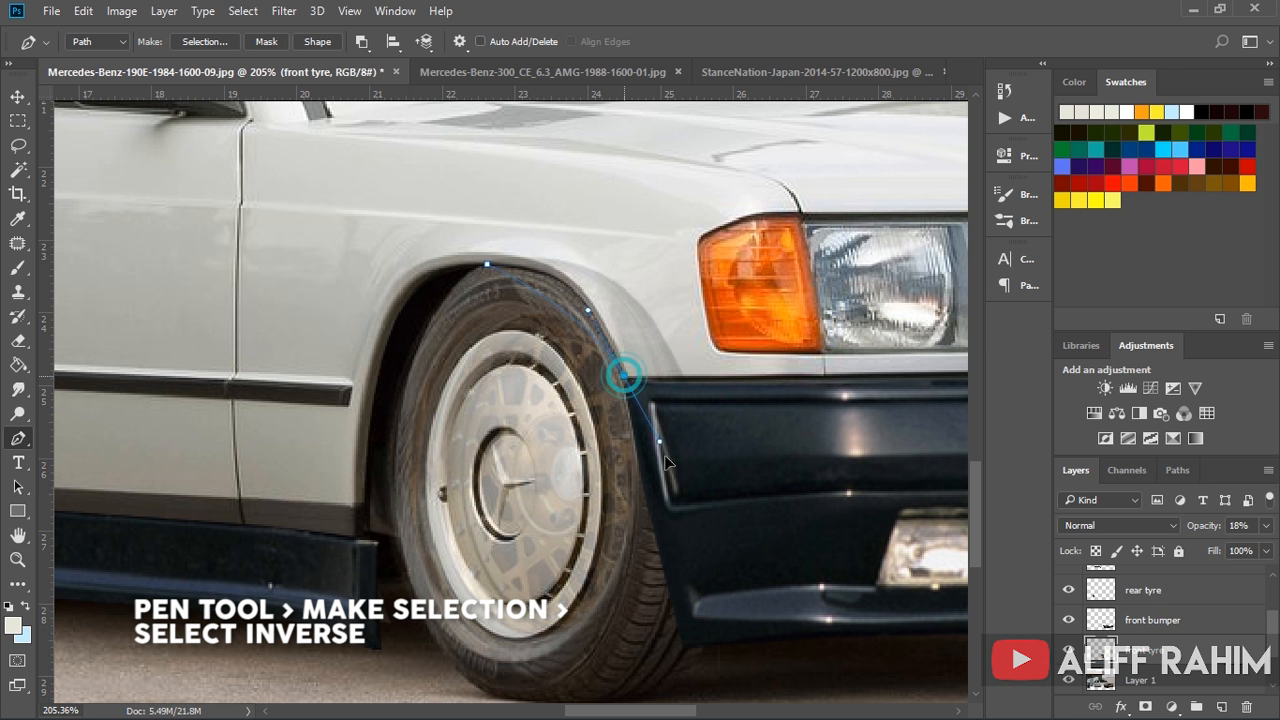
left_click(537, 251)
left_click(751, 200)
key("m")
right_click(263, 237)
left_click(271, 240)
left_click_drag(1230, 549, 1277, 551)
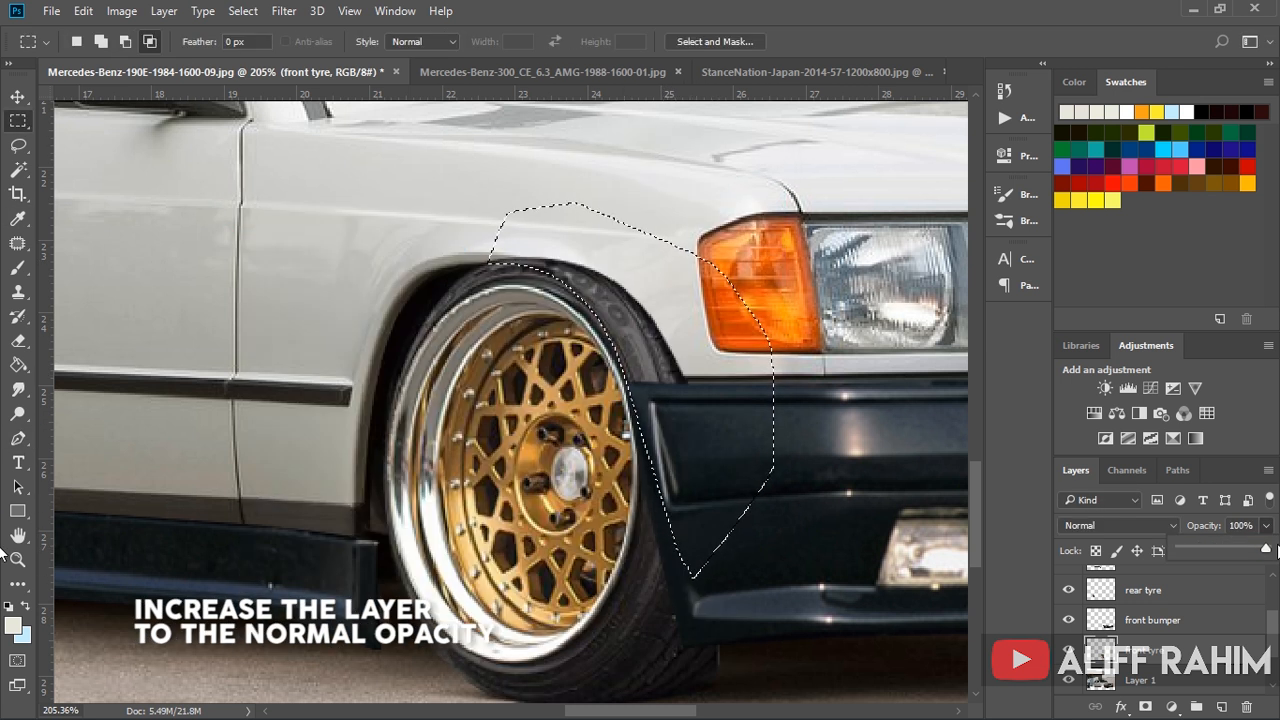
key("BackSpace")
right_click(223, 171)
left_click(241, 186)
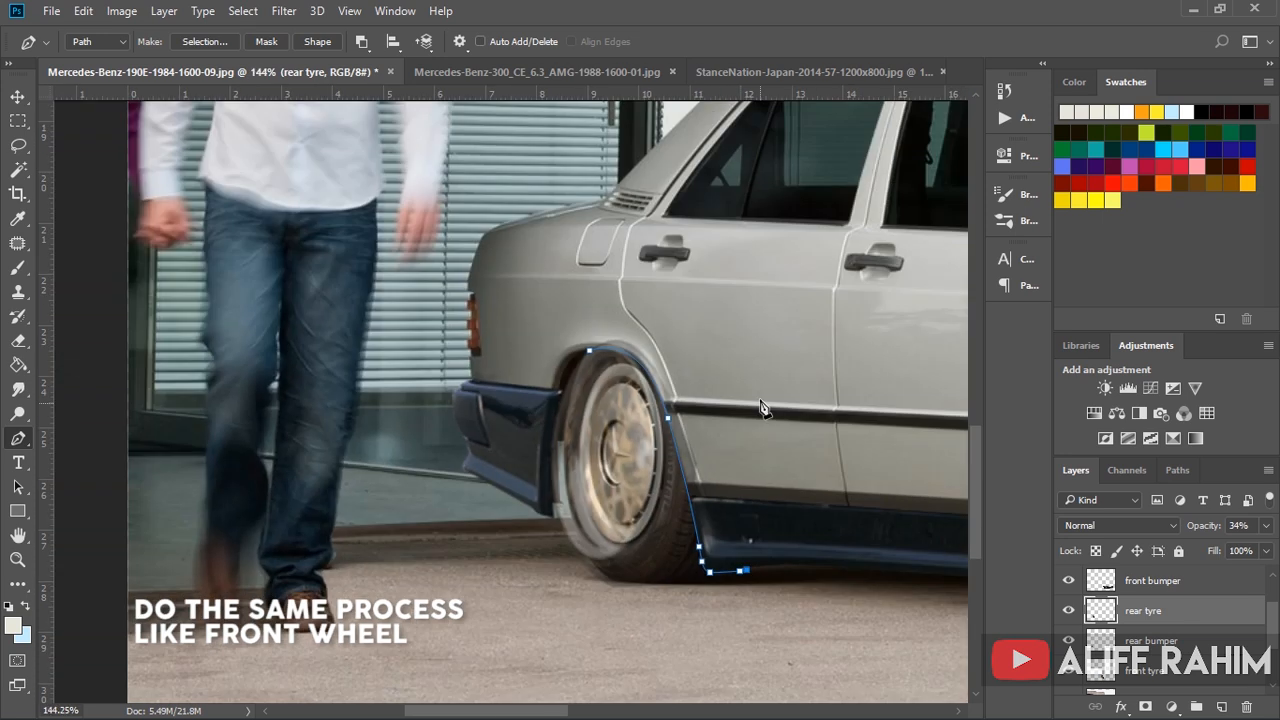
Step: Convert the path along the rear wheel arch into a selection and trim the rear tyre's overlap with the body
right_click(626, 290)
right_click(531, 233)
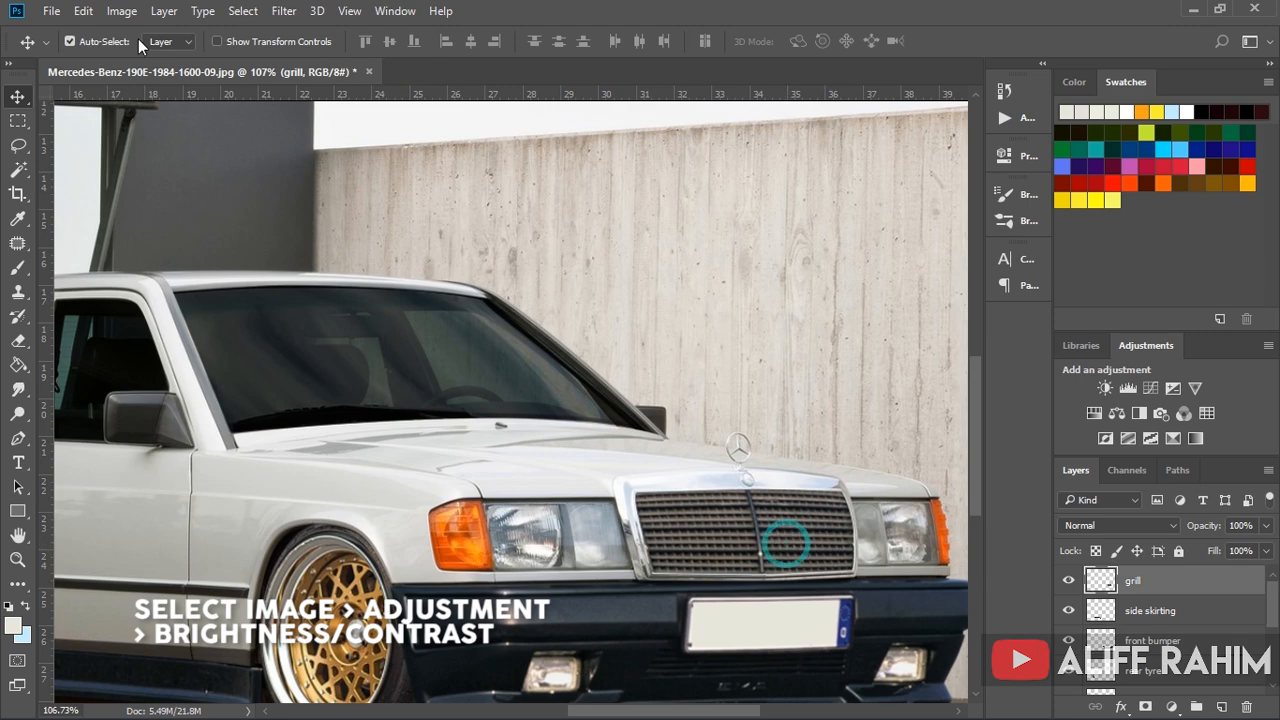
Step: Raise the grill layer's contrast to about 52 and lower its brightness with Brightness/Contrast
left_click(122, 11)
mouse_move(150, 58)
left_click(358, 58)
left_click_drag(1037, 316, 1080, 318)
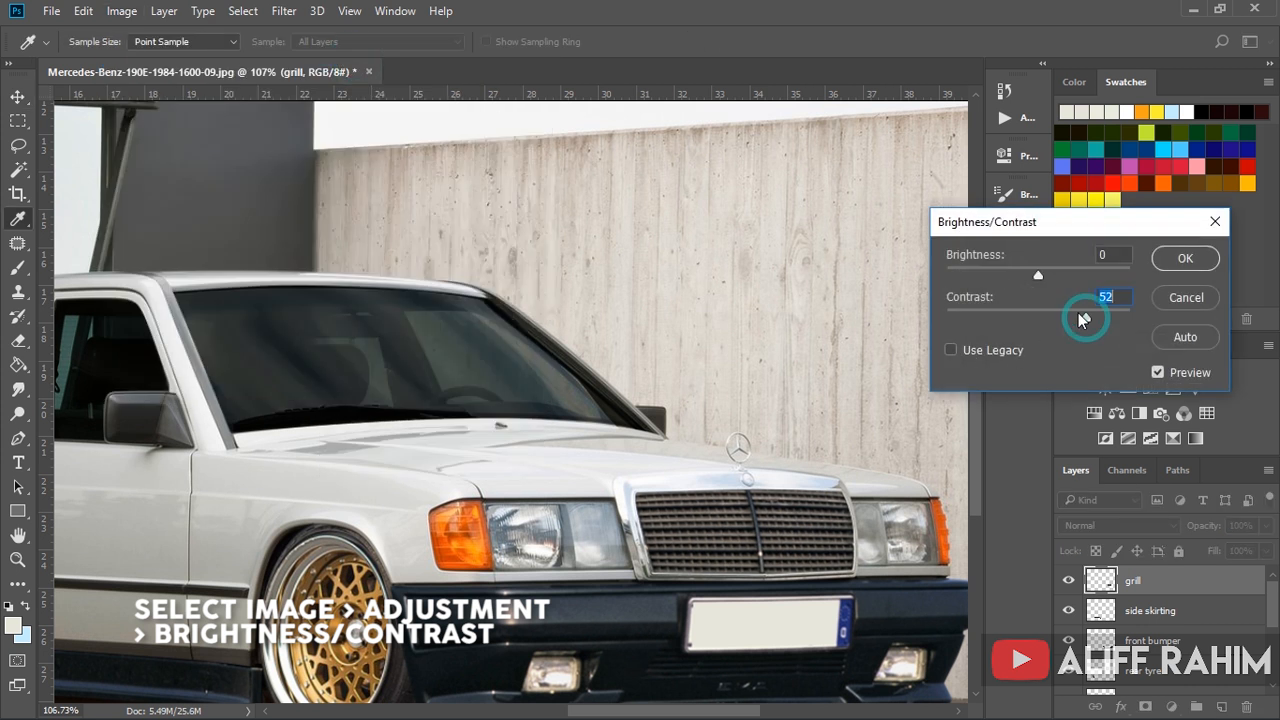
left_click(993, 273)
left_click(1009, 271)
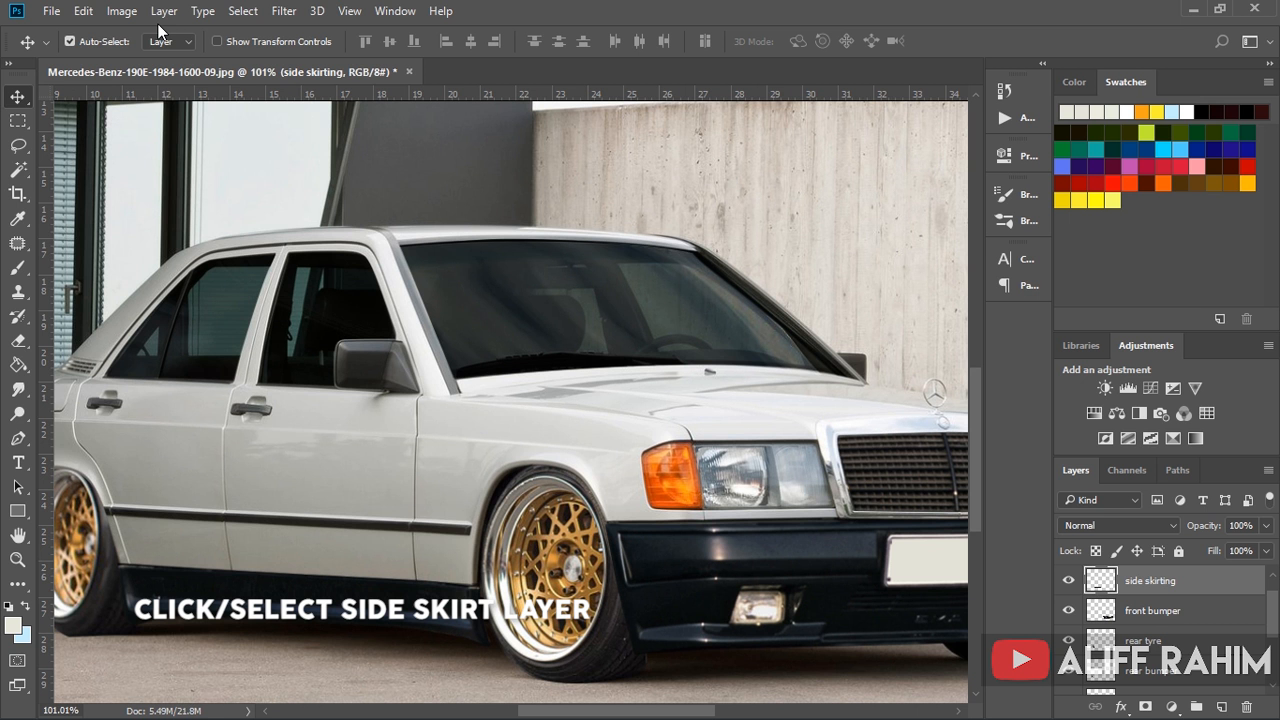
Step: Apply a Black & White adjustment with the Default preset to the side skirting layer
left_click(121, 11)
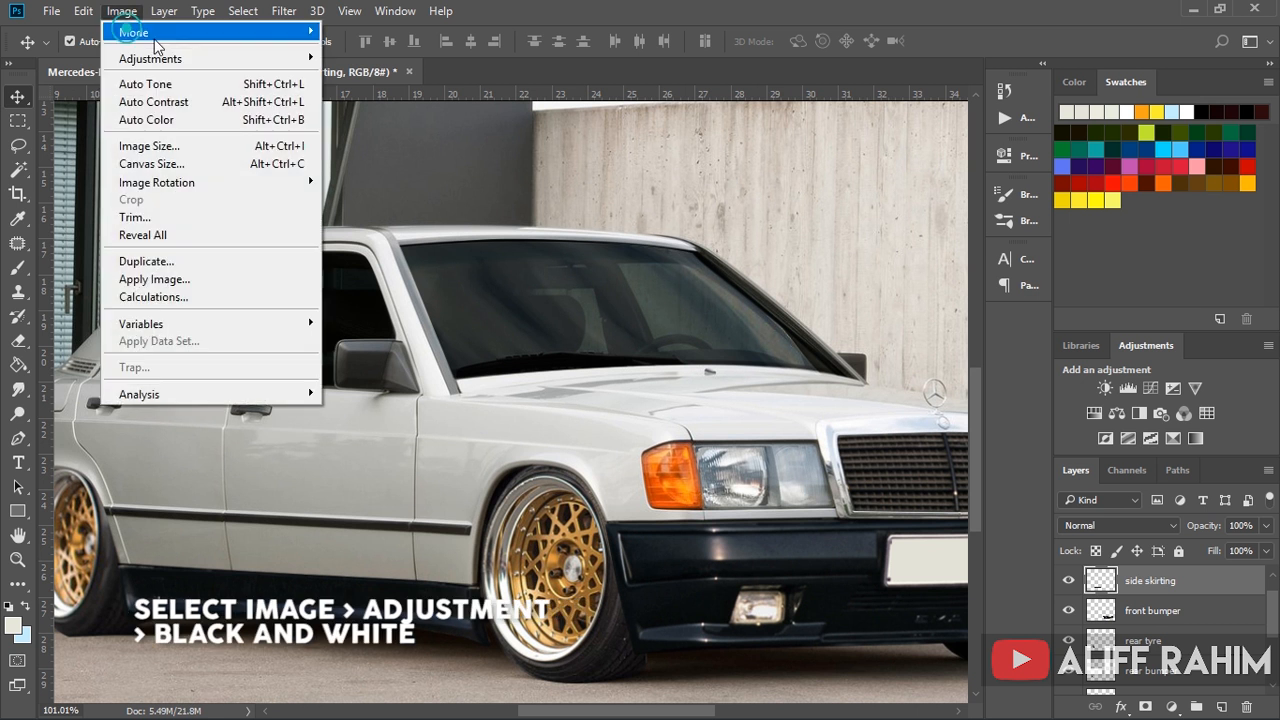
mouse_move(234, 58)
left_click(436, 193)
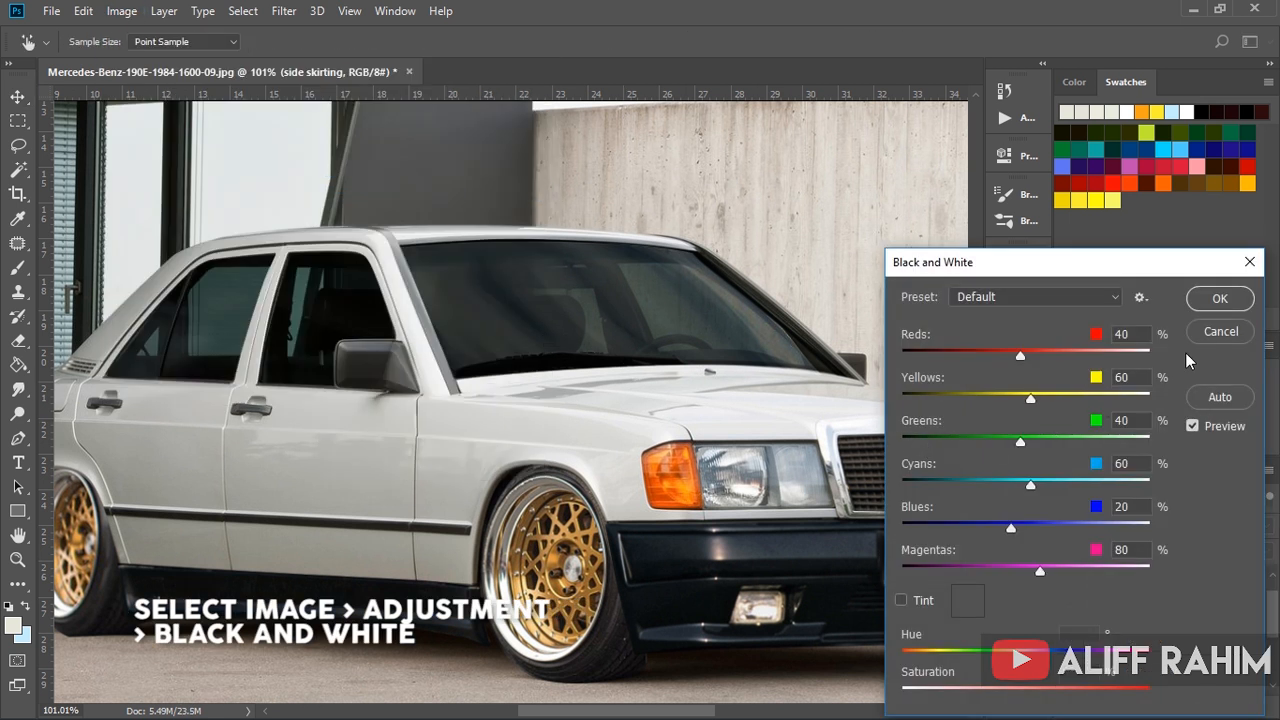
left_click(1219, 300)
Step: Apply a Black & White adjustment to the front bumper layer
left_click(833, 563)
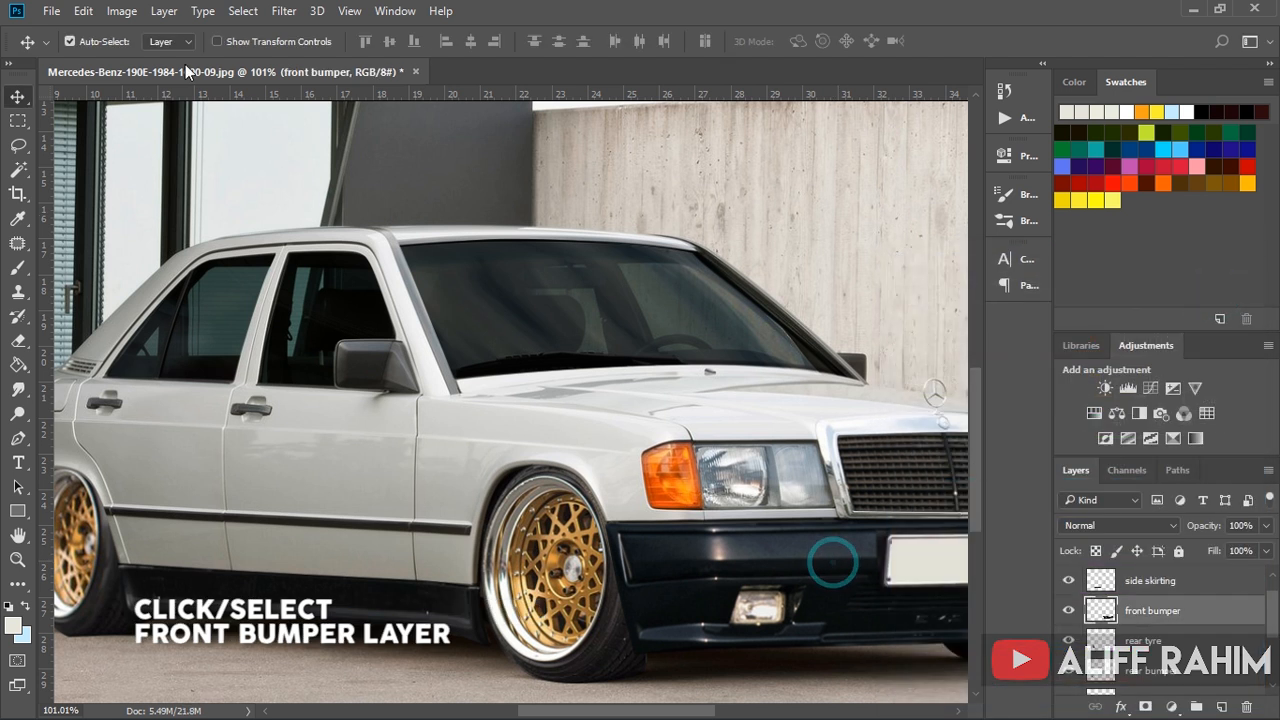
left_click(122, 12)
mouse_move(160, 54)
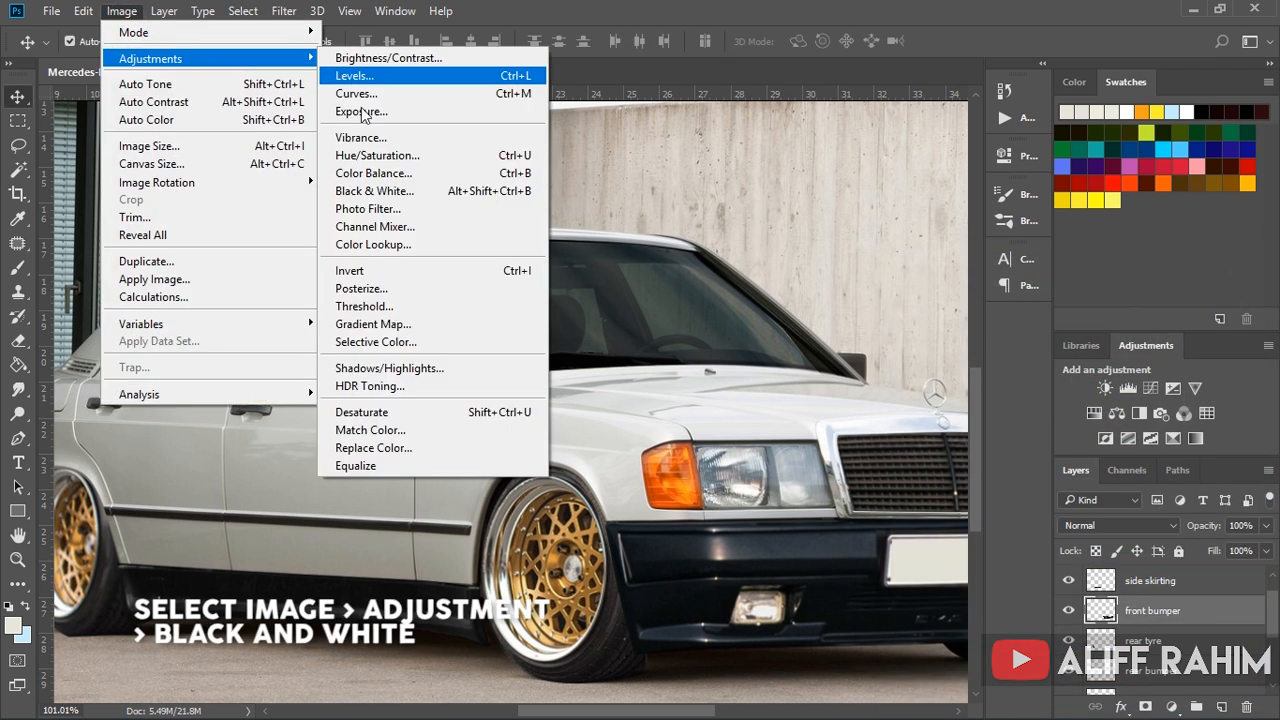
left_click(405, 191)
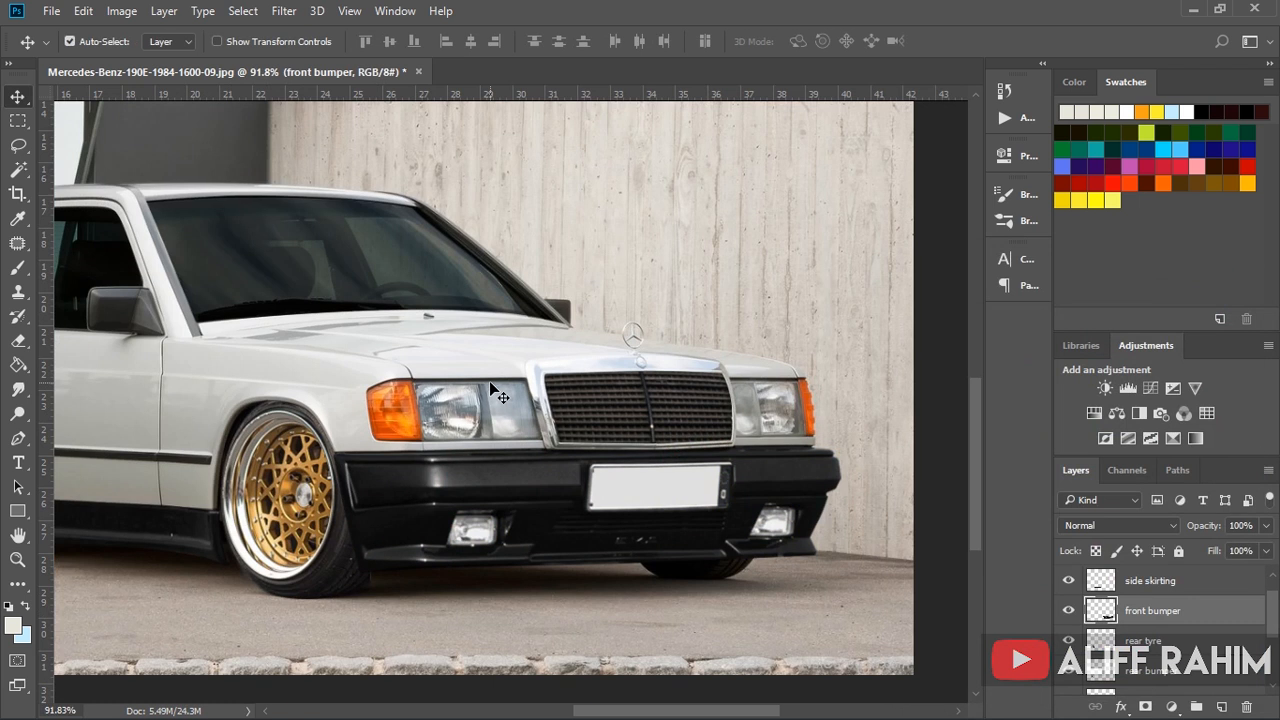
Step: Apply a Black & White adjustment with the Default preset to the rear bumper layer
scroll(478, 385, "left", 10)
scroll(437, 425, "left", 2)
left_click(395, 432)
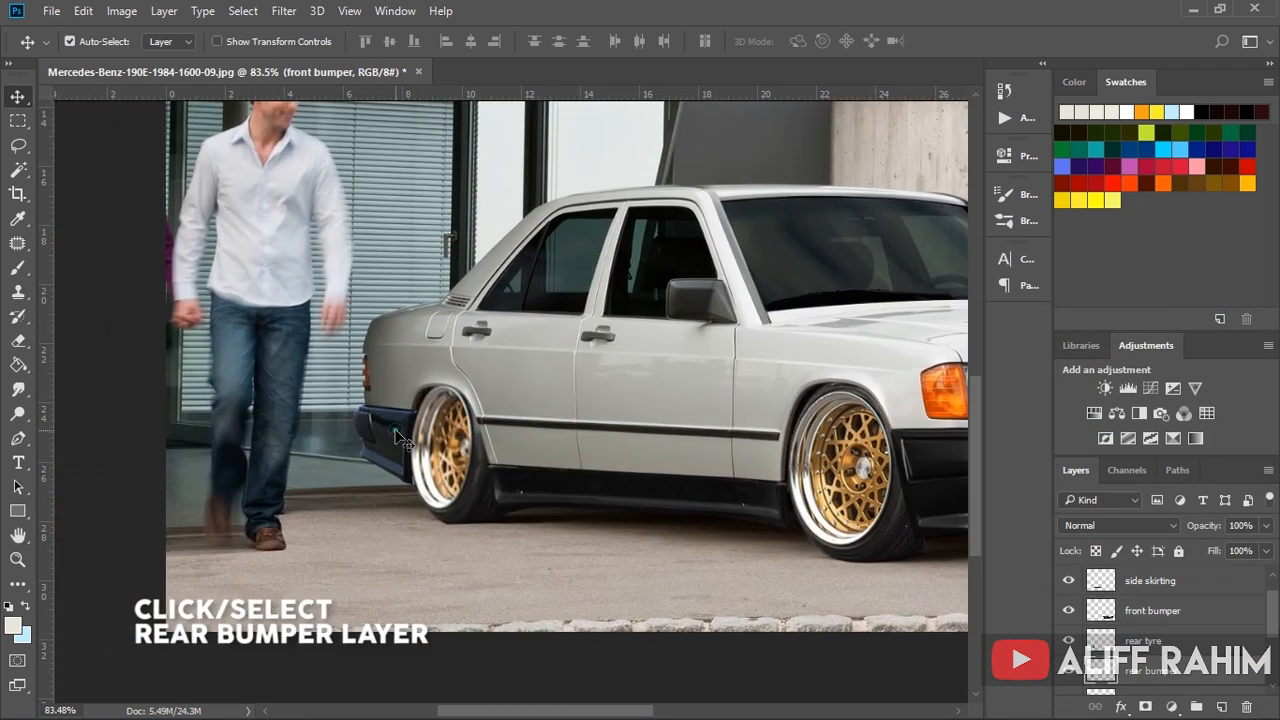
left_click(122, 11)
mouse_move(232, 64)
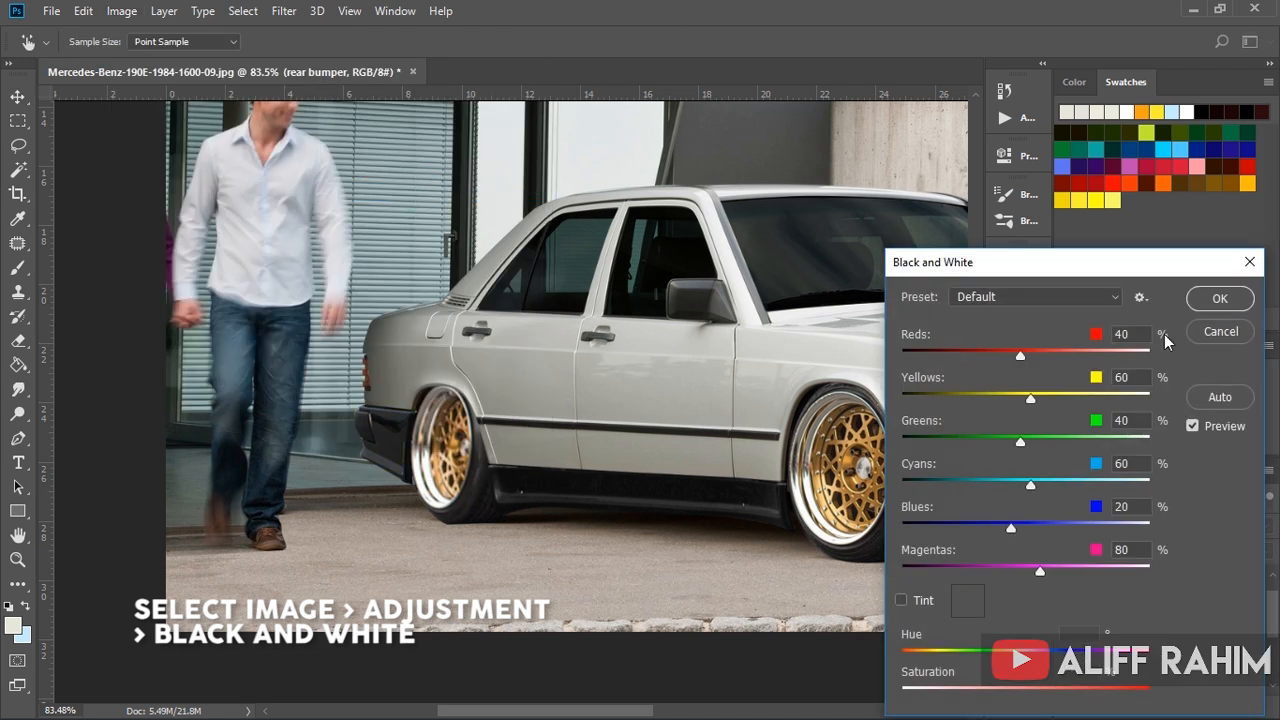
left_click(1216, 301)
Step: Select the original photo layer, Layer 1, and ready the Pen tool for the headlight beside the front gold wheel
scroll(785, 420, "down", 2)
scroll(815, 453, "up", 1)
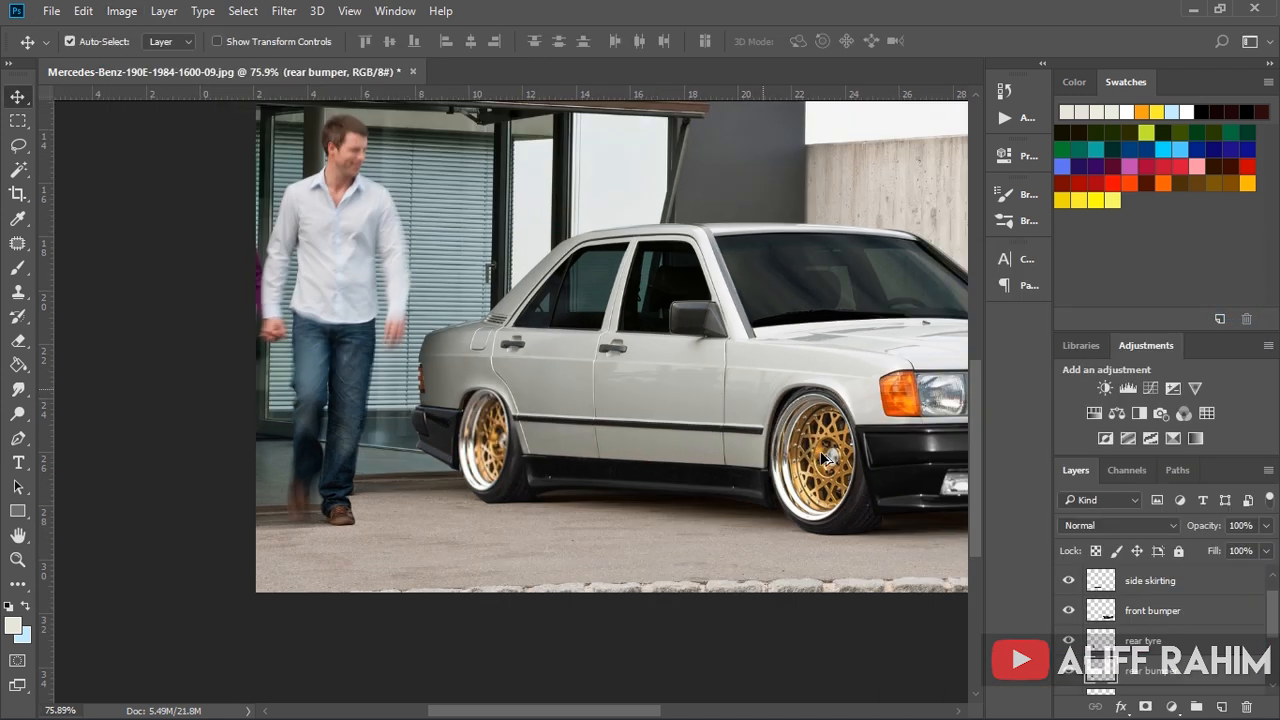
scroll(815, 453, "down", 2)
left_click_drag(814, 457, 620, 451)
scroll(620, 451, "up", 1)
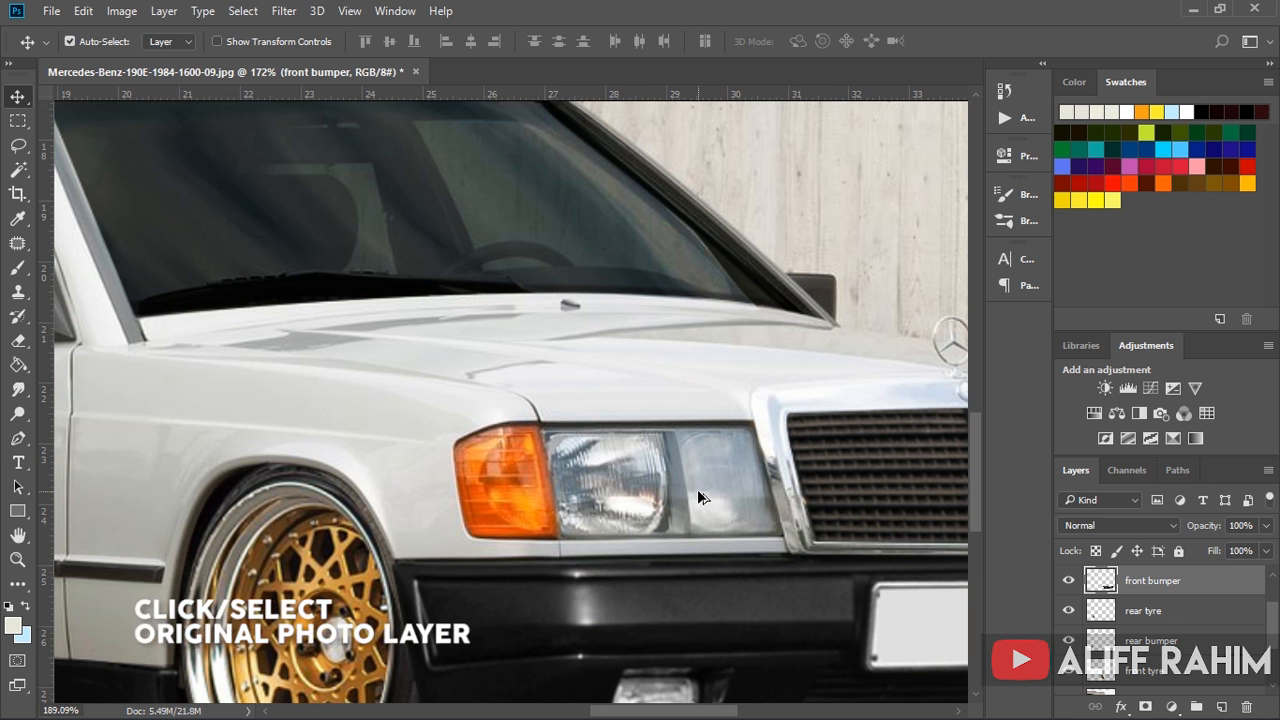
scroll(697, 489, "up", 1)
left_click(697, 489)
key("p")
left_click(757, 414)
left_click(792, 538)
key("ctrl+alt+z")
key("ctrl+alt+z")
Step: Trace the clear headlight beside the front gold wheel with a closed Pen tool path, excluding the orange indicator, and make it a selection
scroll(545, 548, "up", 3)
left_click_drag(962, 541, 826, 549)
left_click(831, 545)
left_click(411, 548)
left_click(375, 339)
left_click(770, 332)
right_click(680, 375)
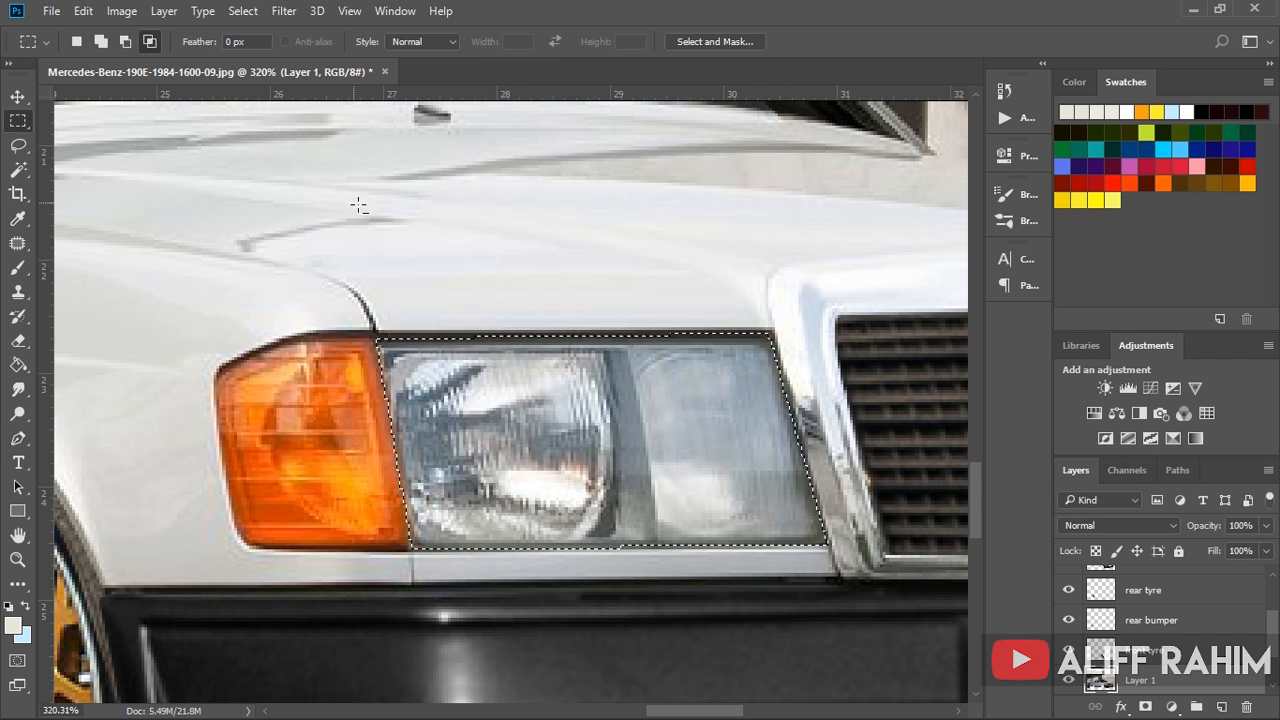
Step: Darken the selected headlight with Brightness/Contrast, setting brightness to -118 and contrast to 67
left_click(121, 11)
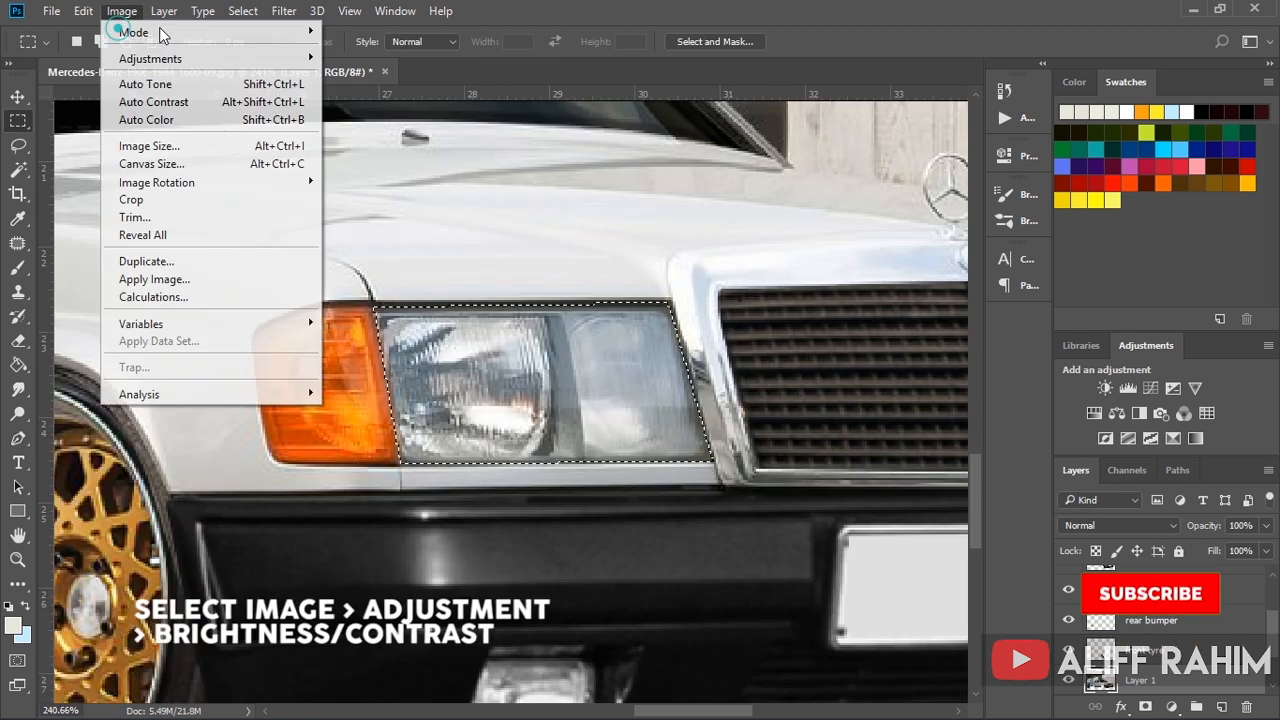
left_click_drag(990, 270, 966, 273)
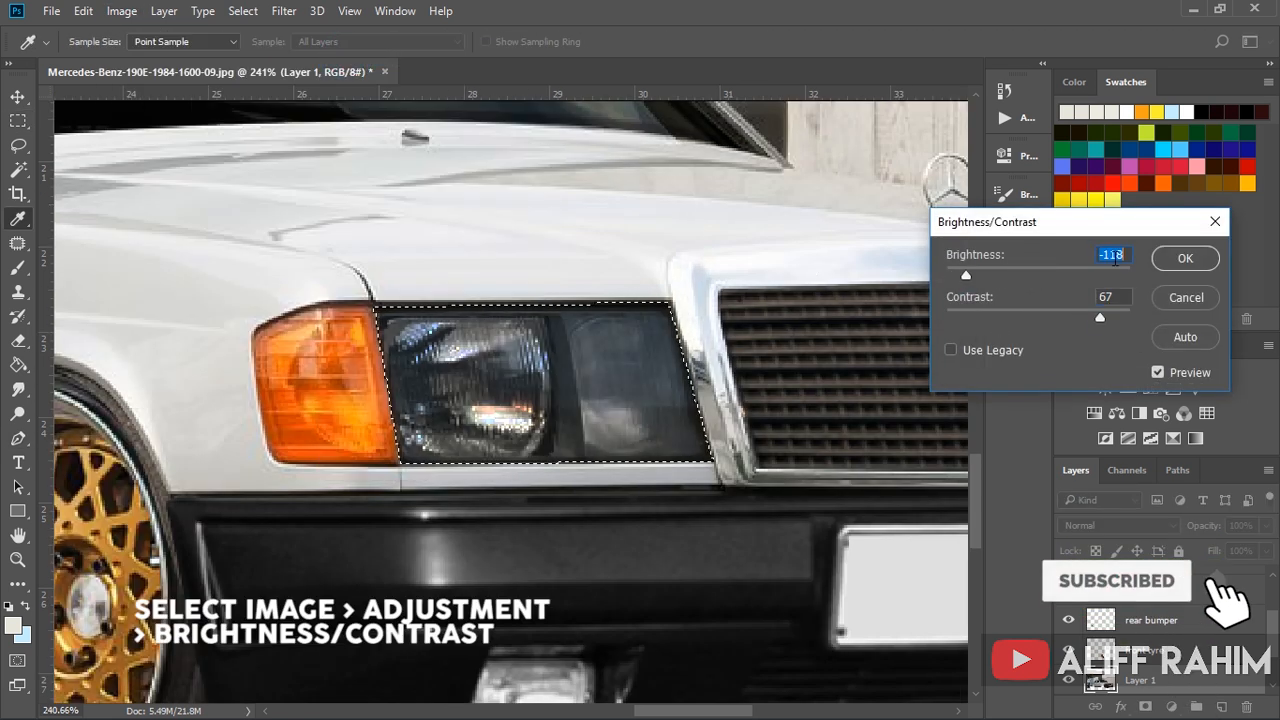
type("-118")
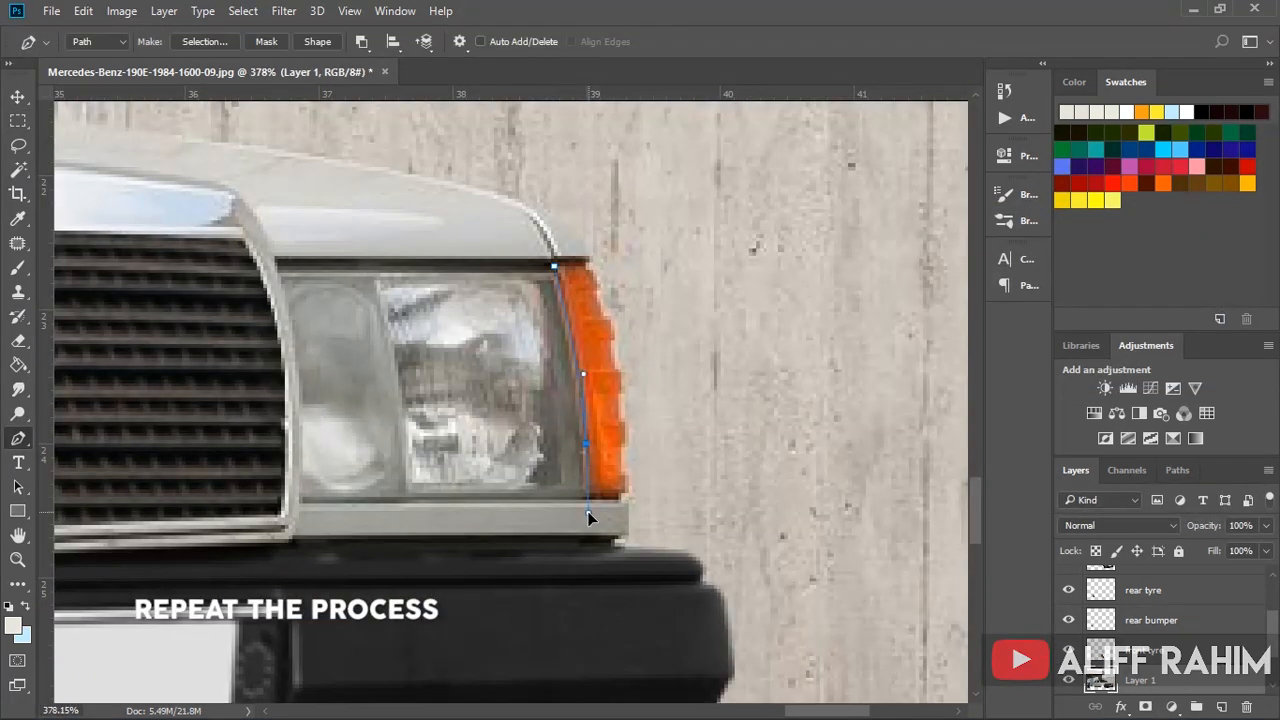
Step: Finish the closed Pen tool path around the clear headlight on the grille's far side and convert it into a selection
left_click(297, 503)
left_click_drag(290, 333, 277, 275)
left_click(276, 263)
left_click(554, 266)
scroll(497, 288, "down", 4)
right_click(491, 289)
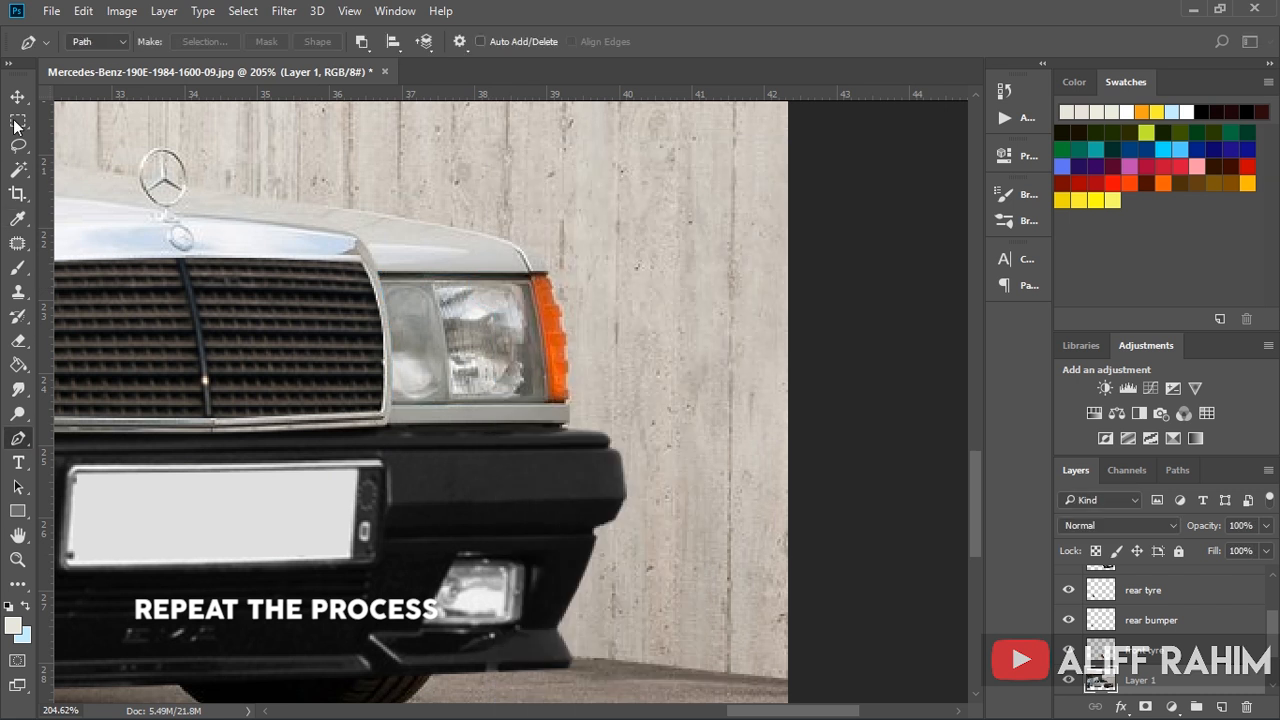
Step: Darken the selected far-side headlight with brightness -110 and contrast 70, and clear the selection
left_click(121, 10)
left_click(360, 54)
type("-110")
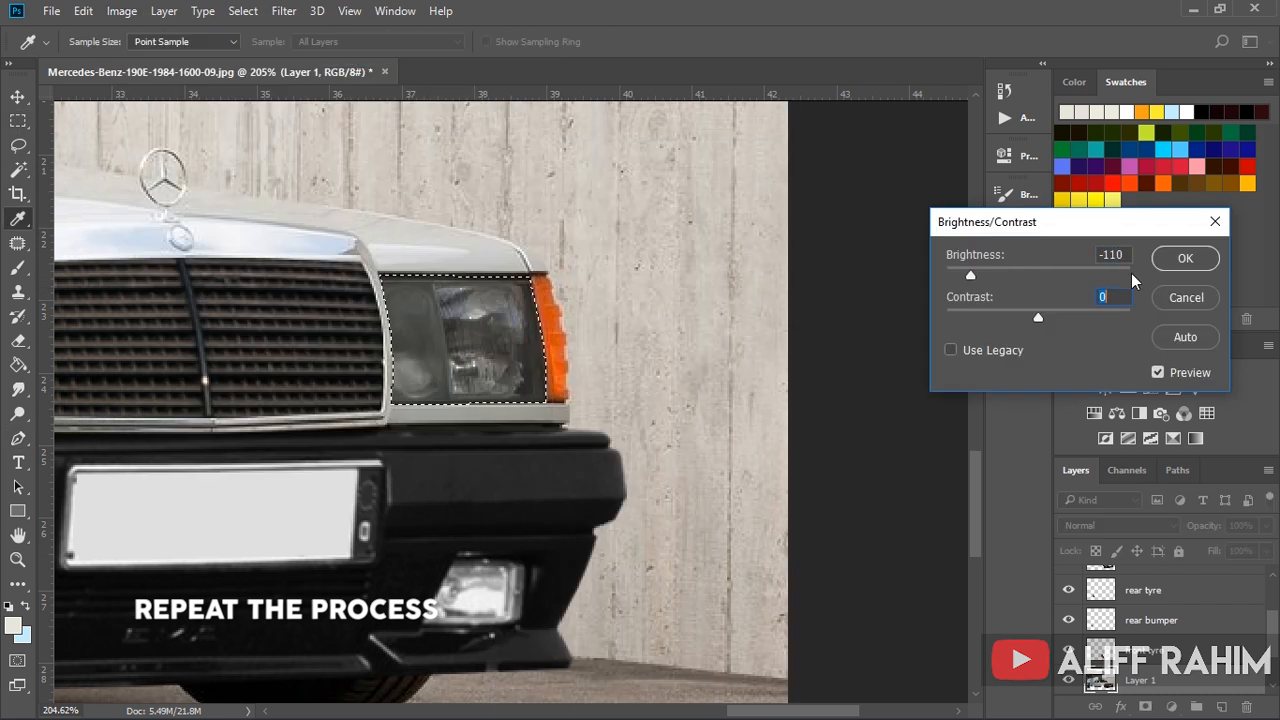
key("Tab")
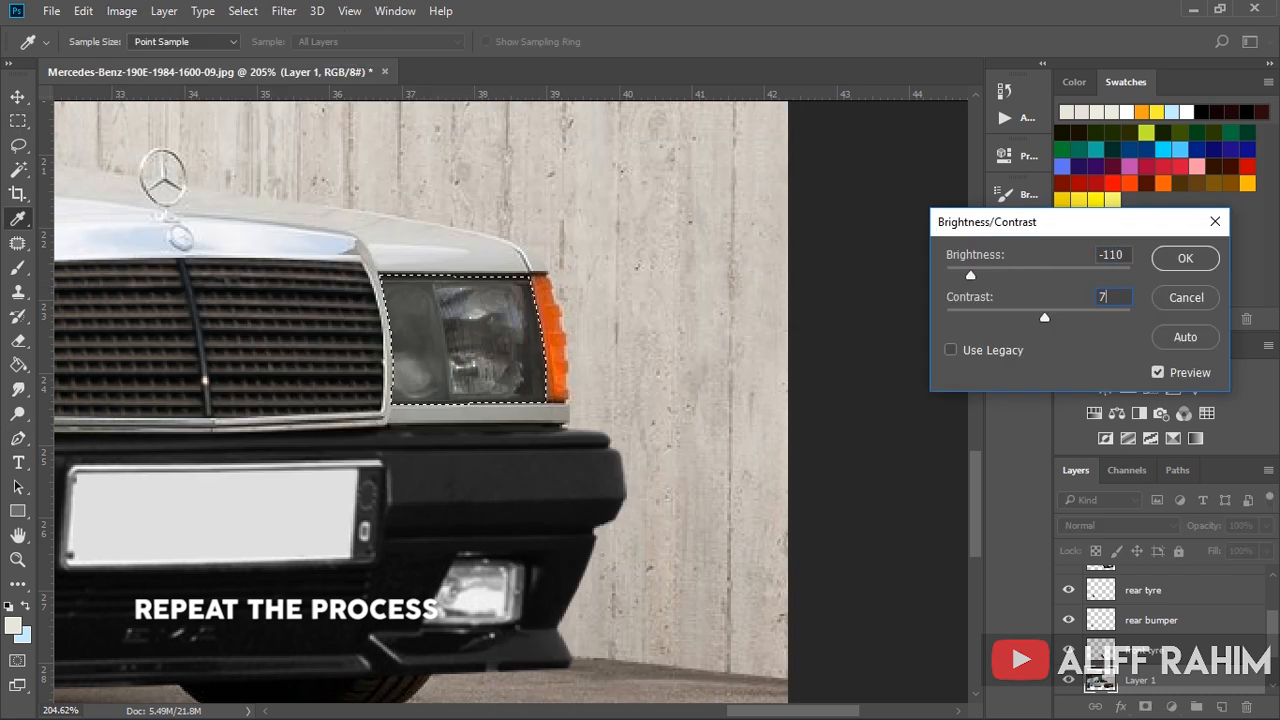
type("70")
left_click(1183, 258)
key("m")
scroll(72, 143, "down", 5)
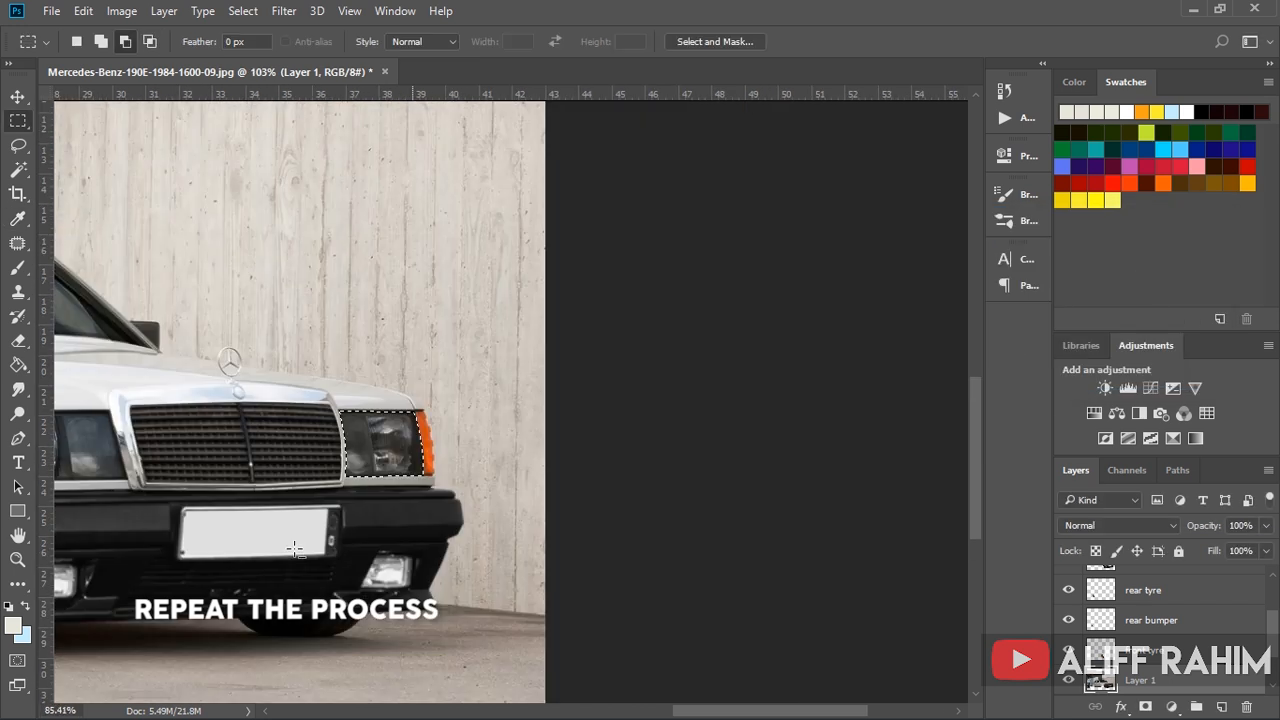
right_click(116, 162)
left_click(128, 172)
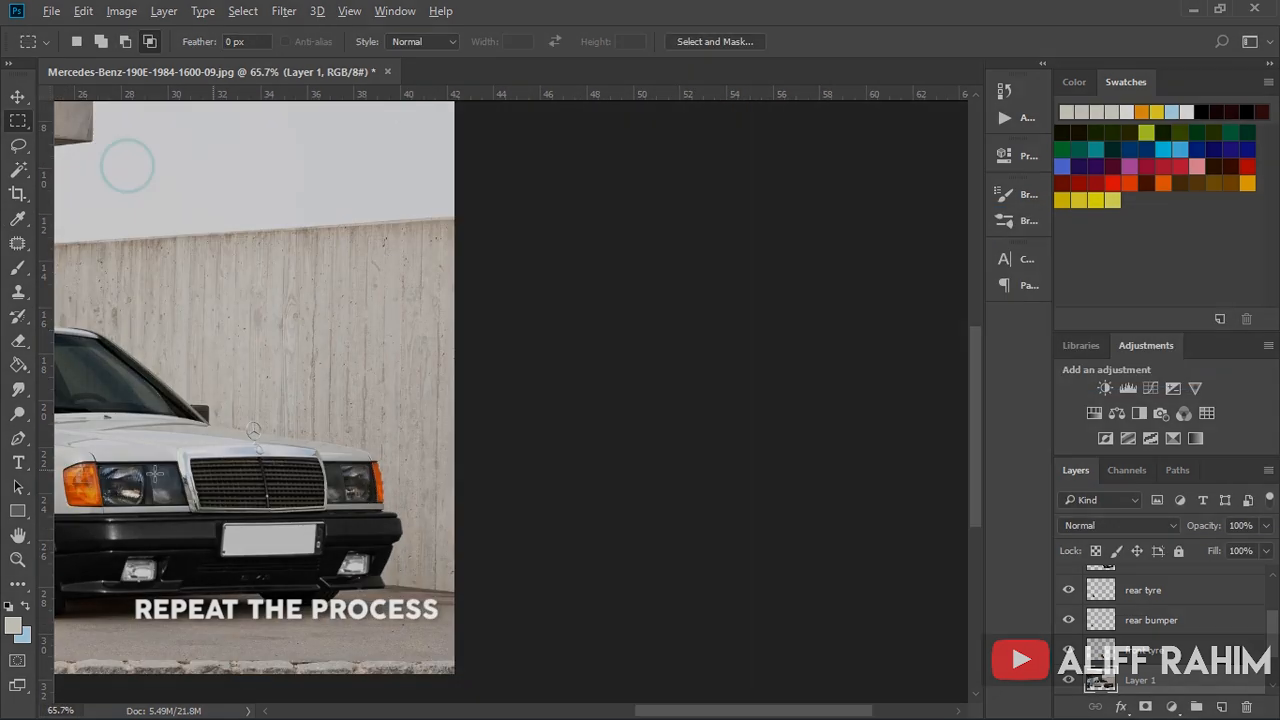